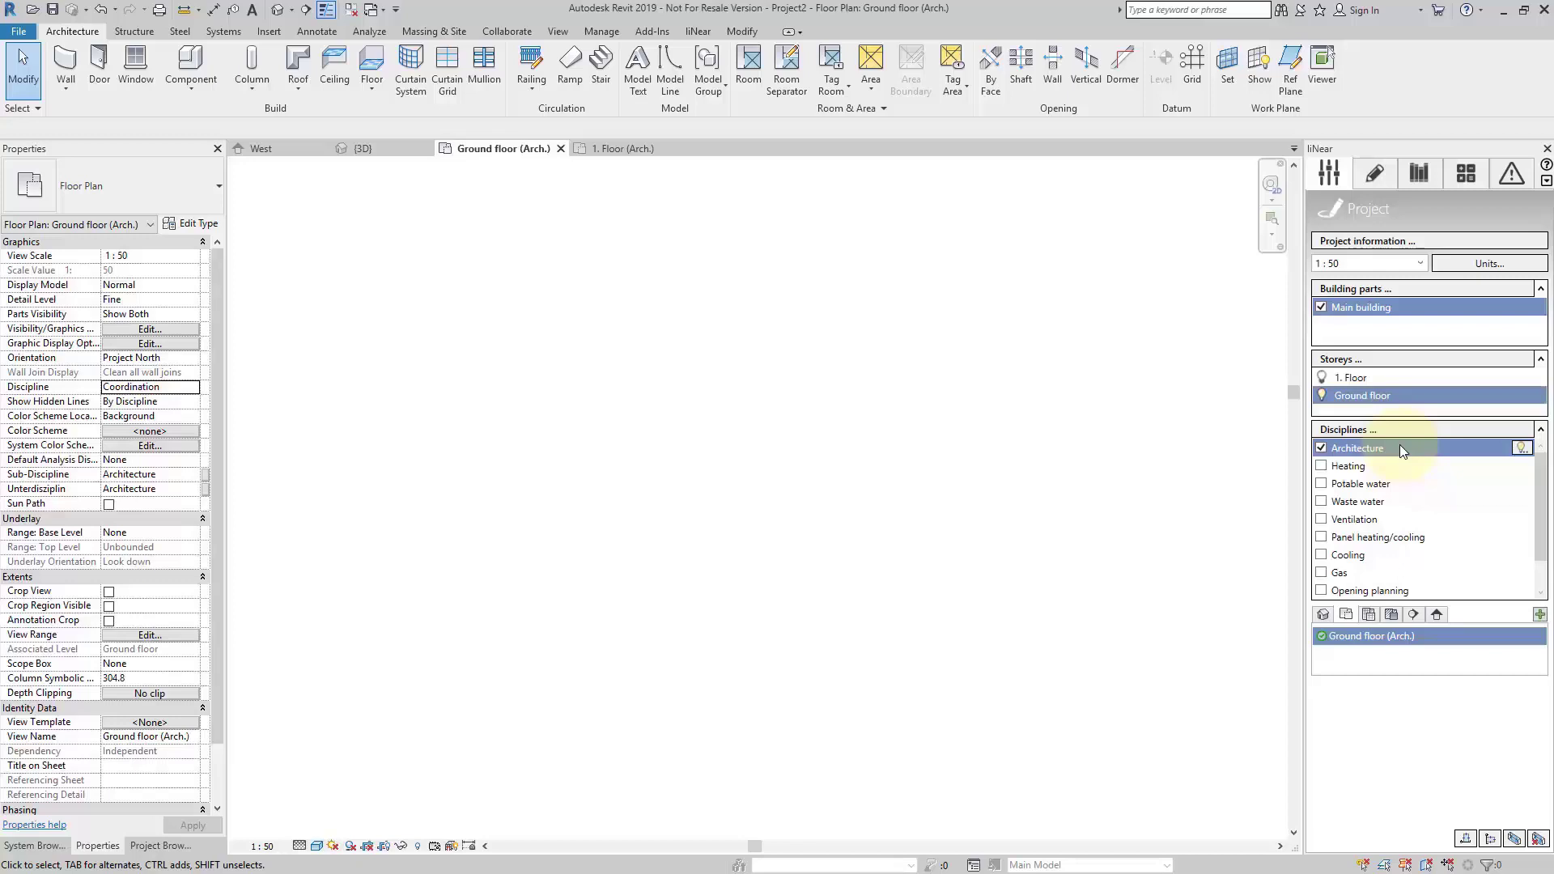
- Check the storey names and heights defined for the main building
left_click(1390, 357)
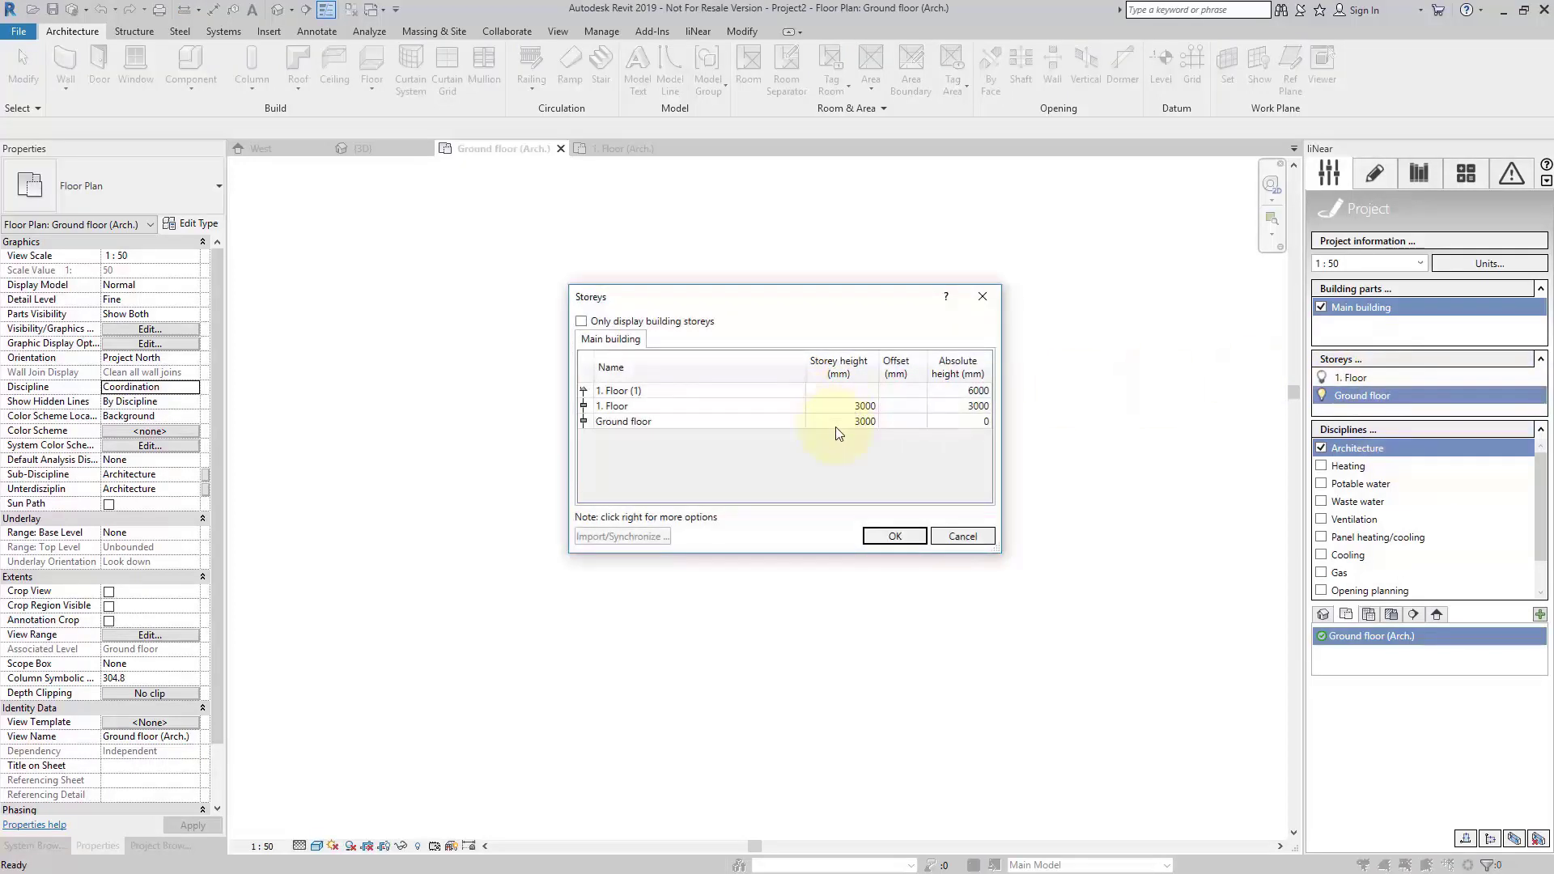
left_click(893, 537)
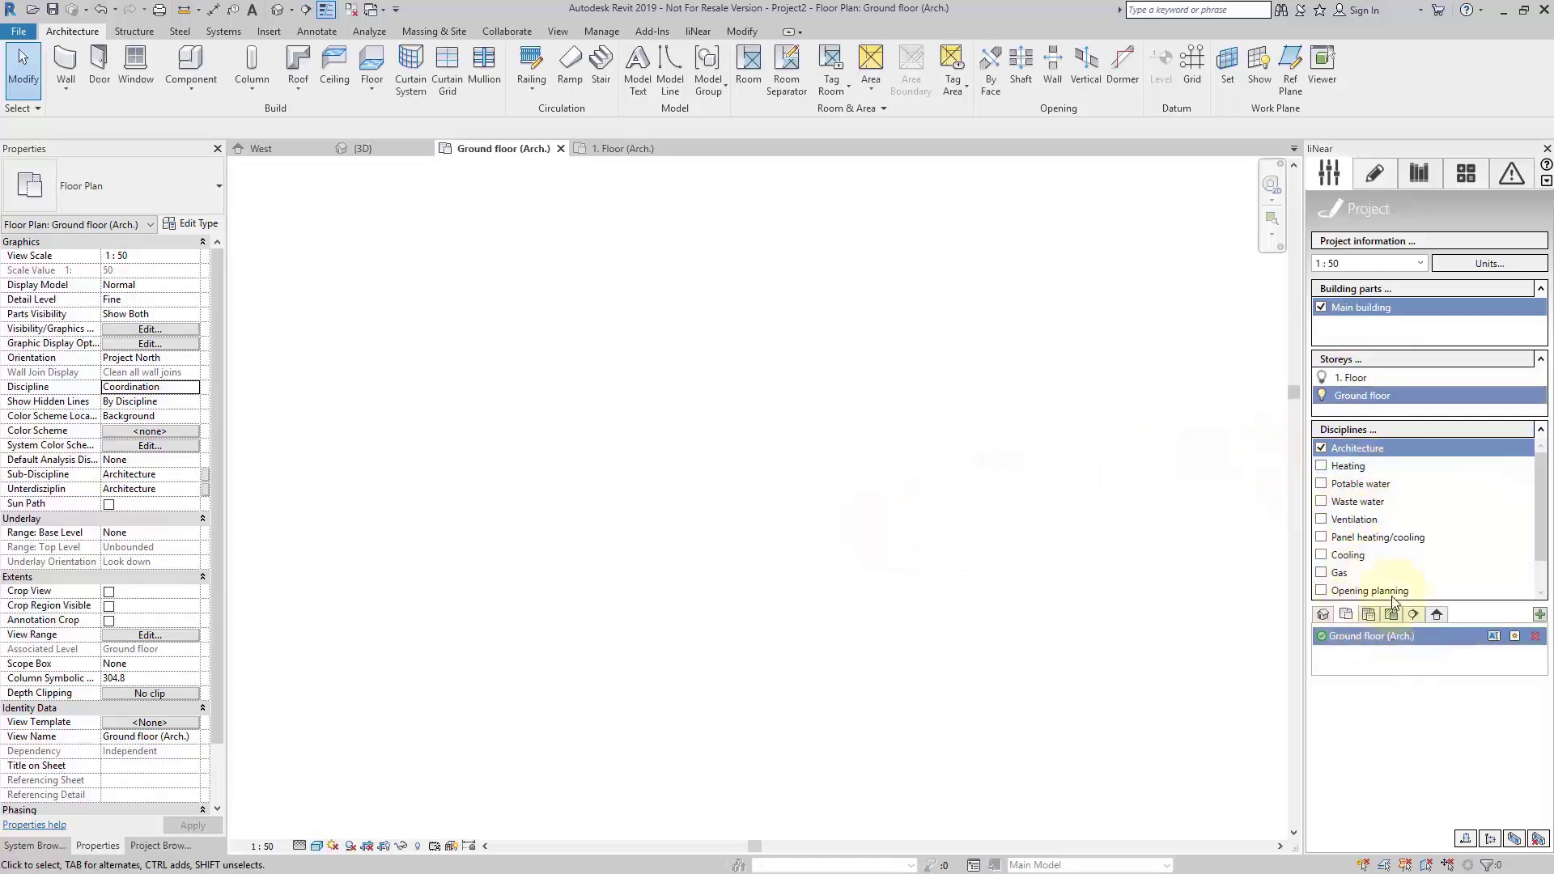
- Link the CAD file 2D Floorplan.dwg into the ground floor plan
left_click(1375, 174)
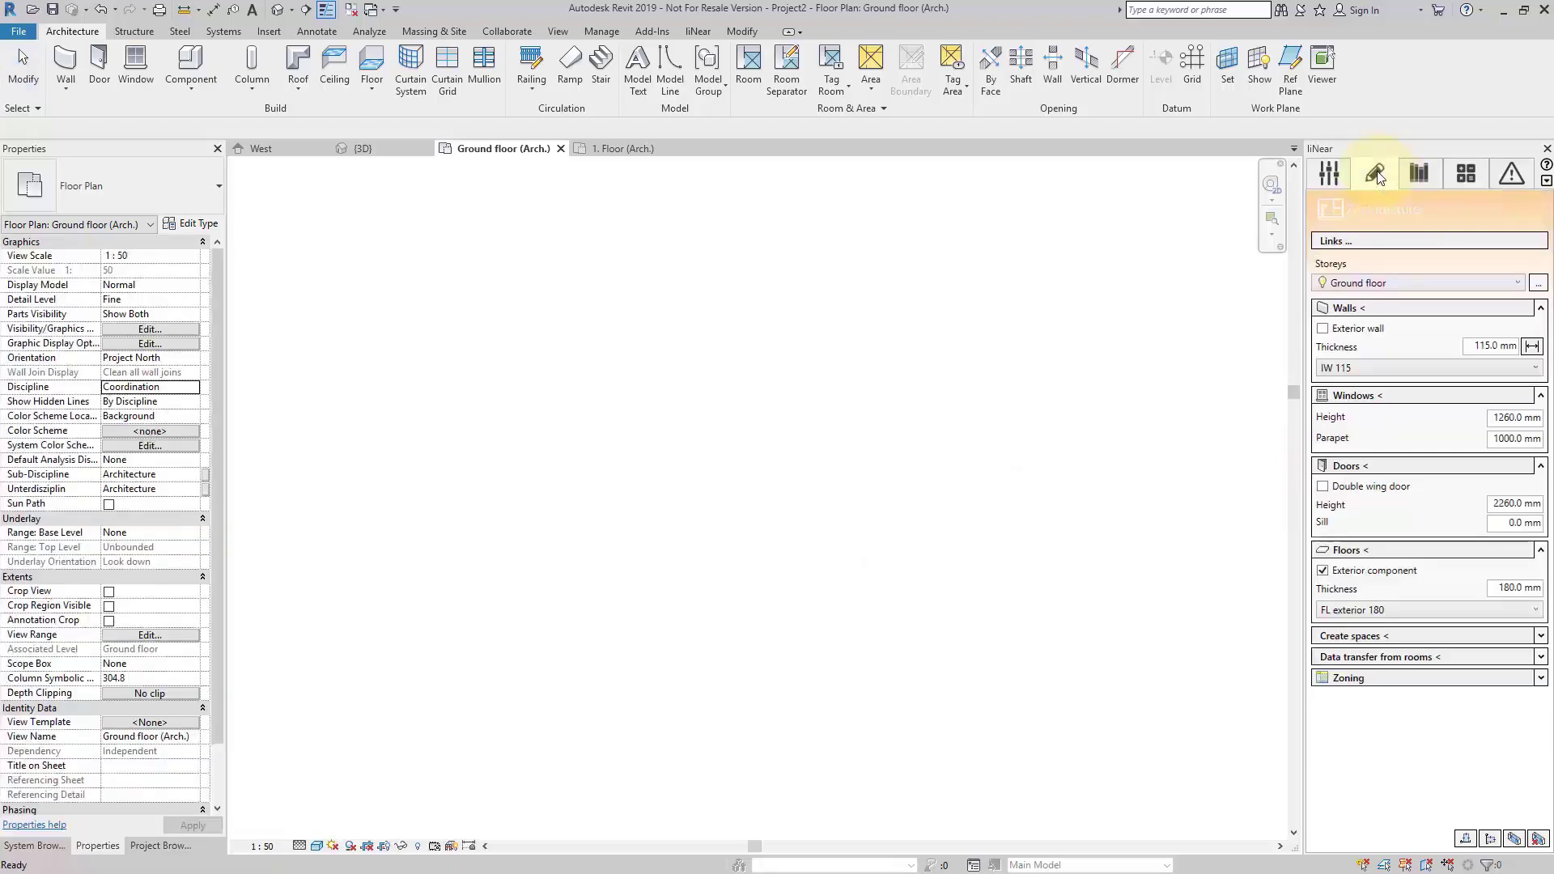
left_click(1409, 238)
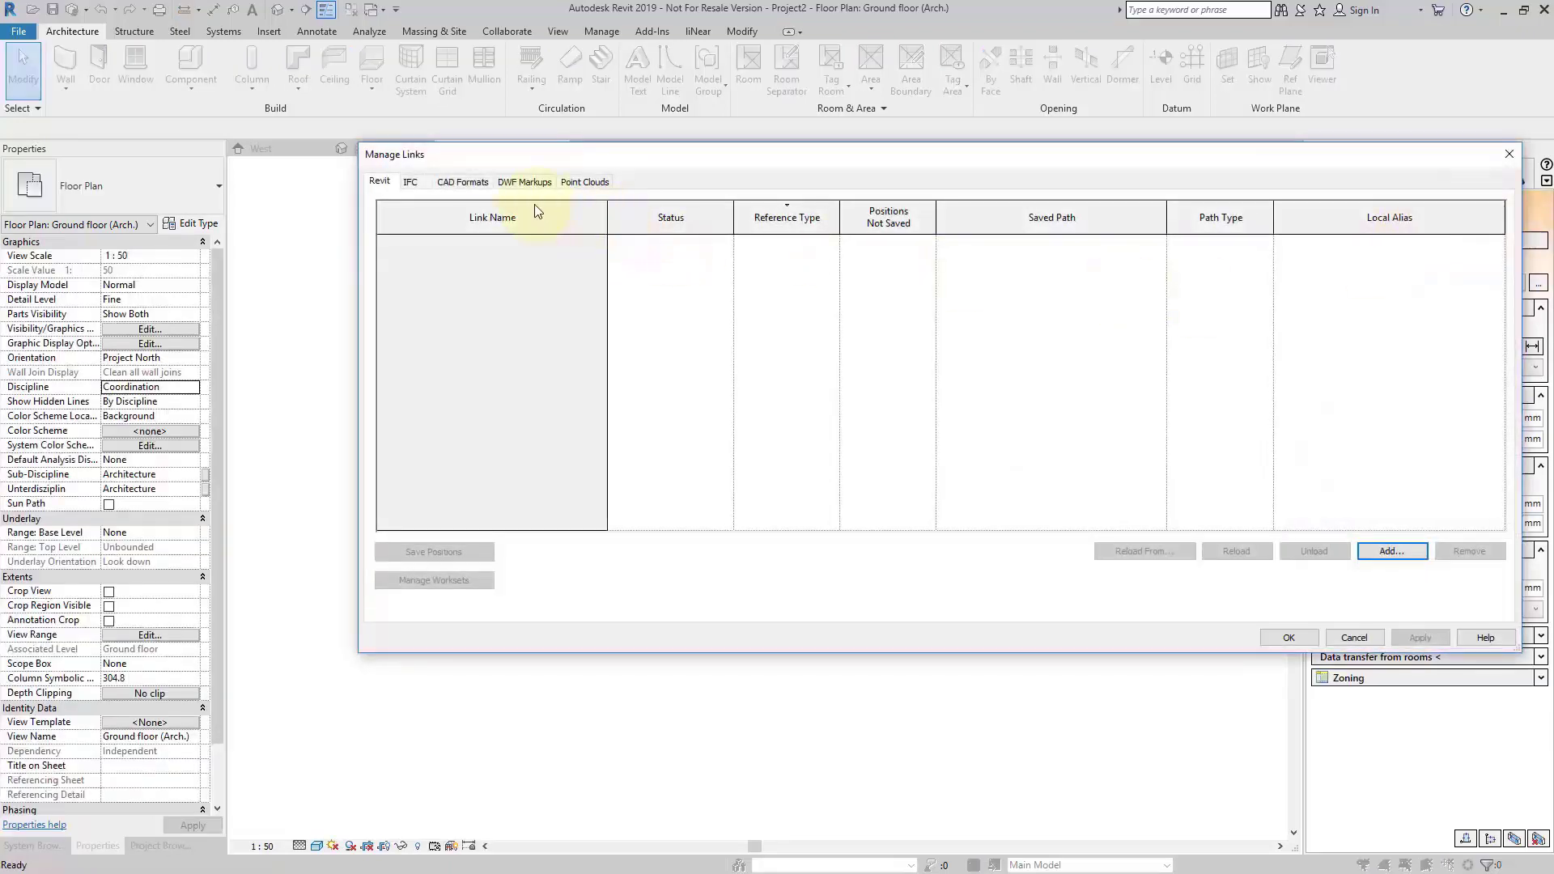
left_click(462, 187)
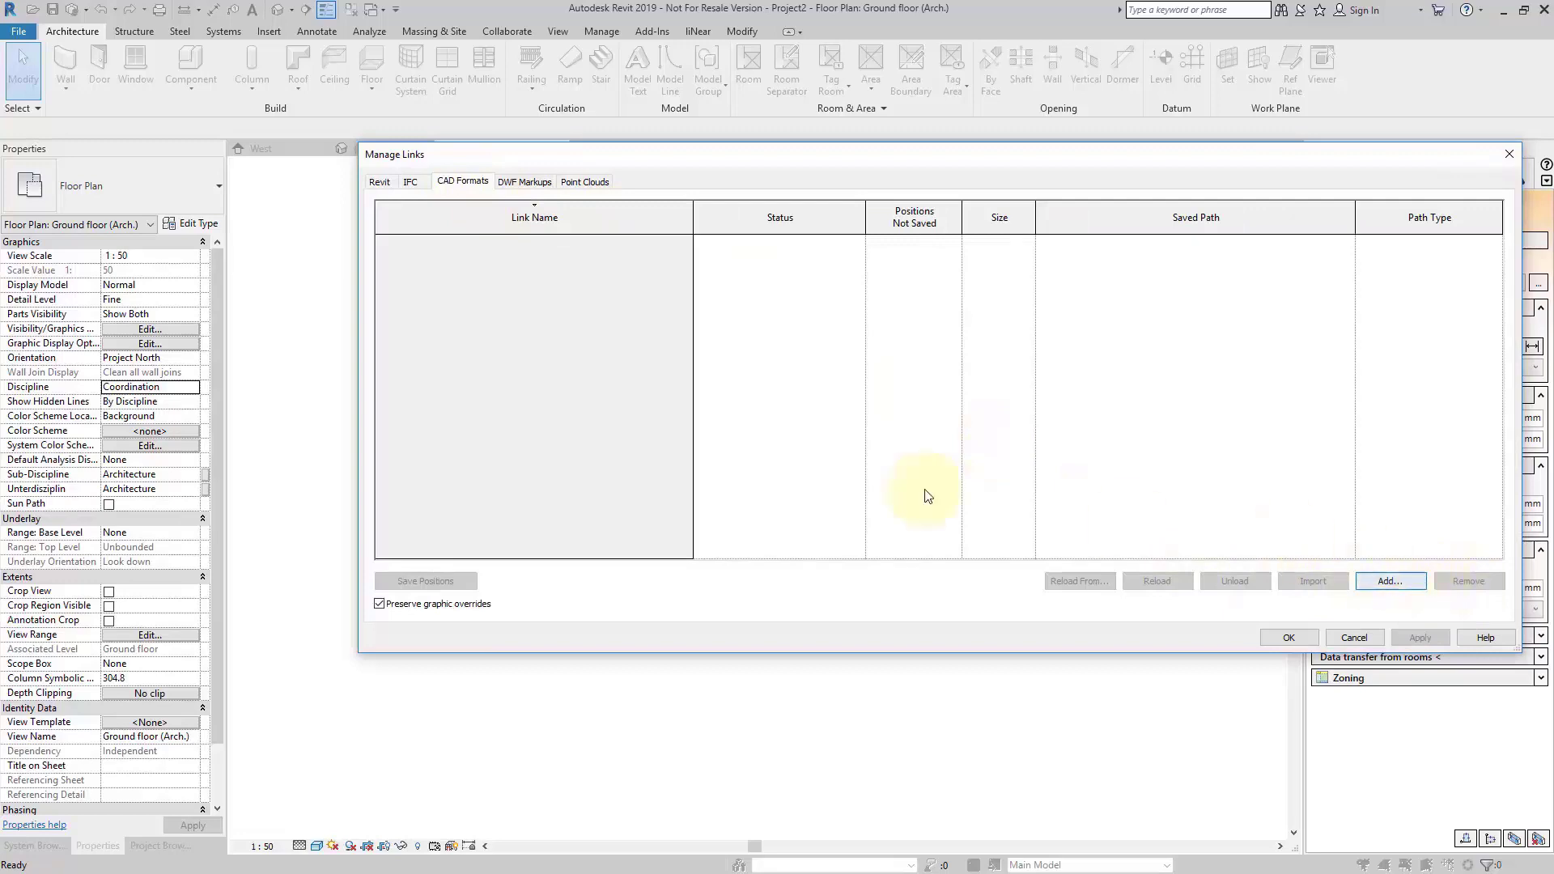
double_click(536, 245)
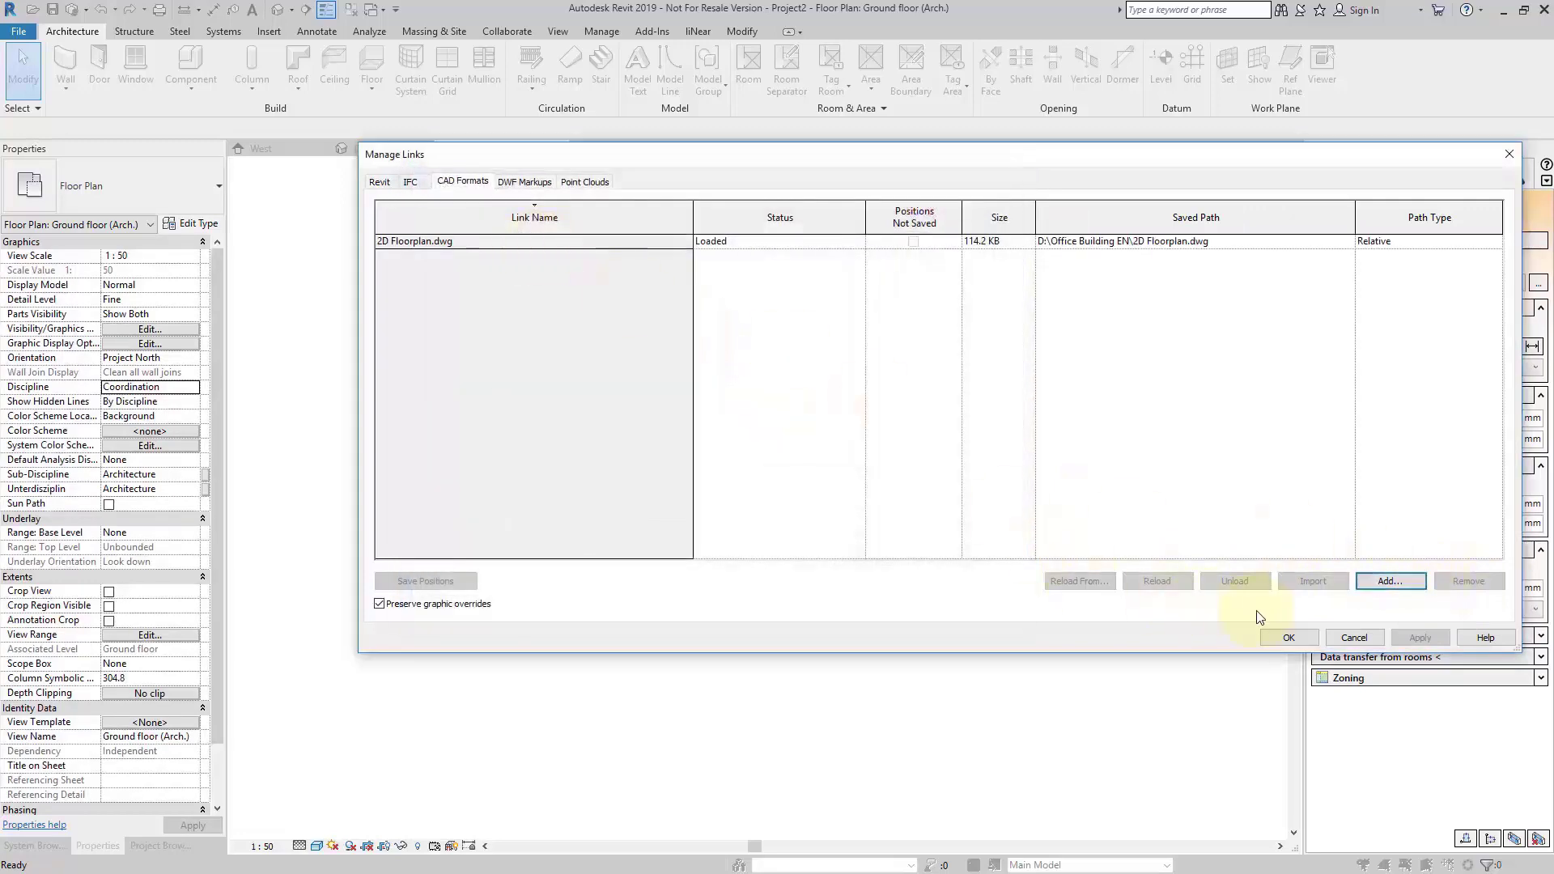
left_click(1279, 635)
scroll(816, 552, "down", 3)
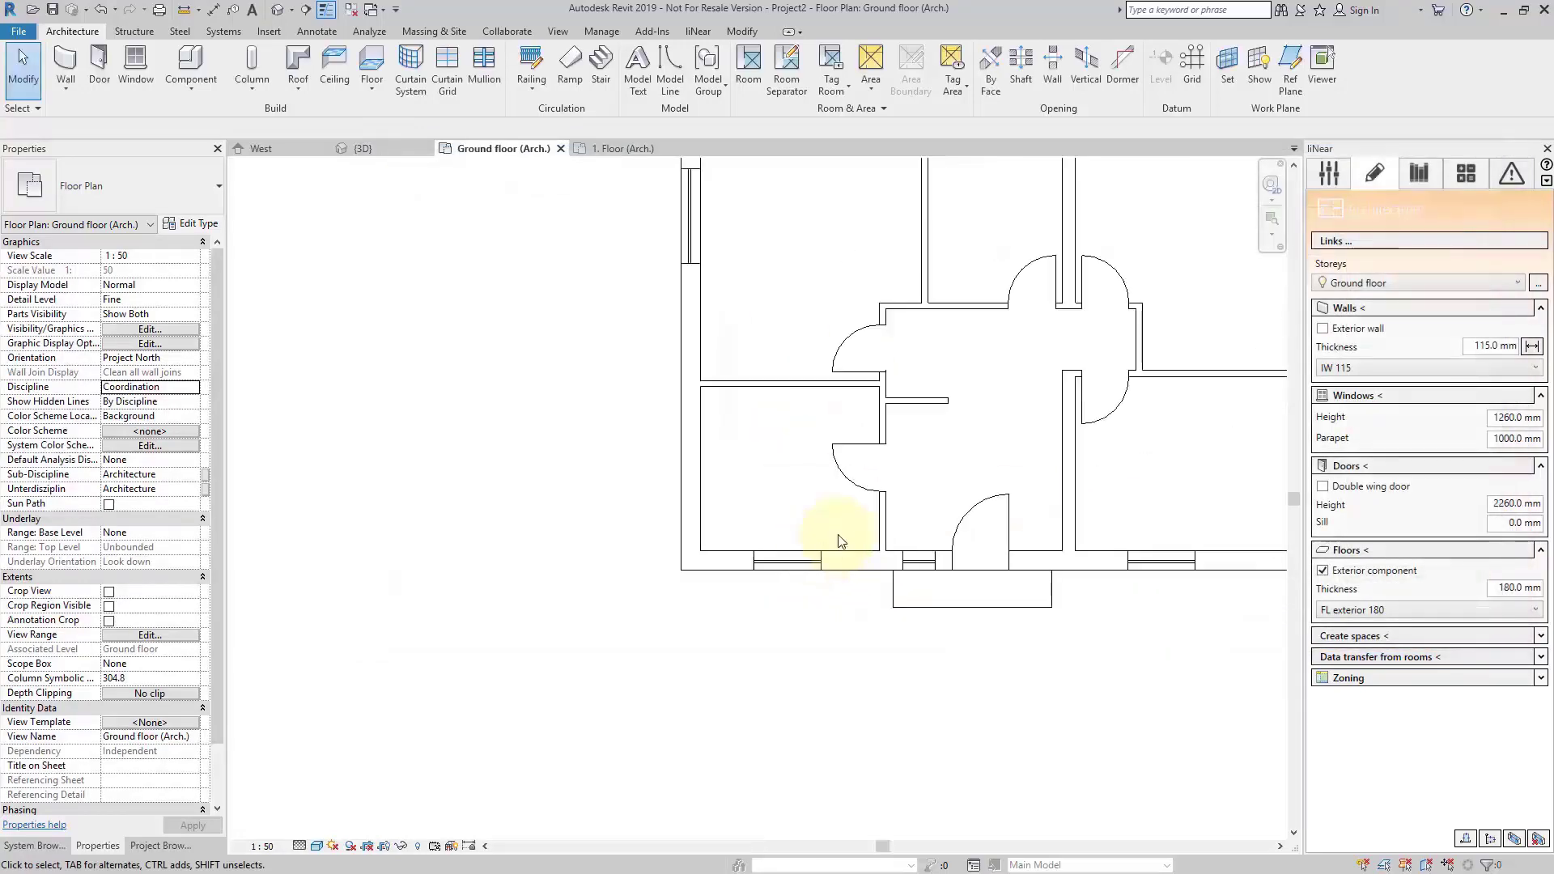
middle_click_drag(848, 542, 620, 700)
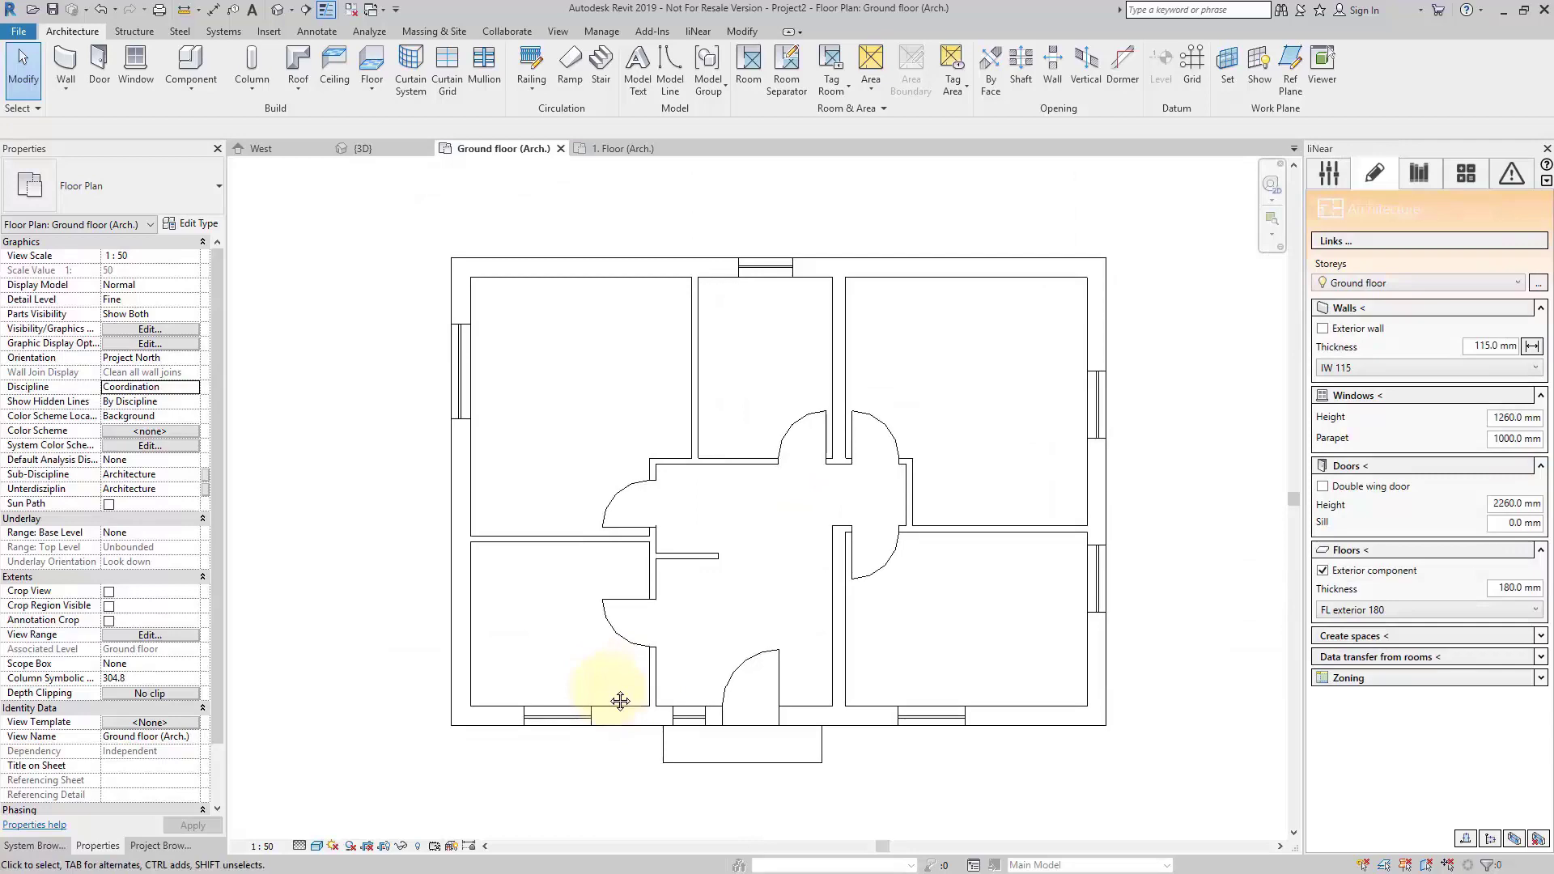
- Set up exterior walls with the thickness picked from the linked floor plan's upper outer wall, giving type EW 360
left_click(1323, 328)
left_click(1532, 346)
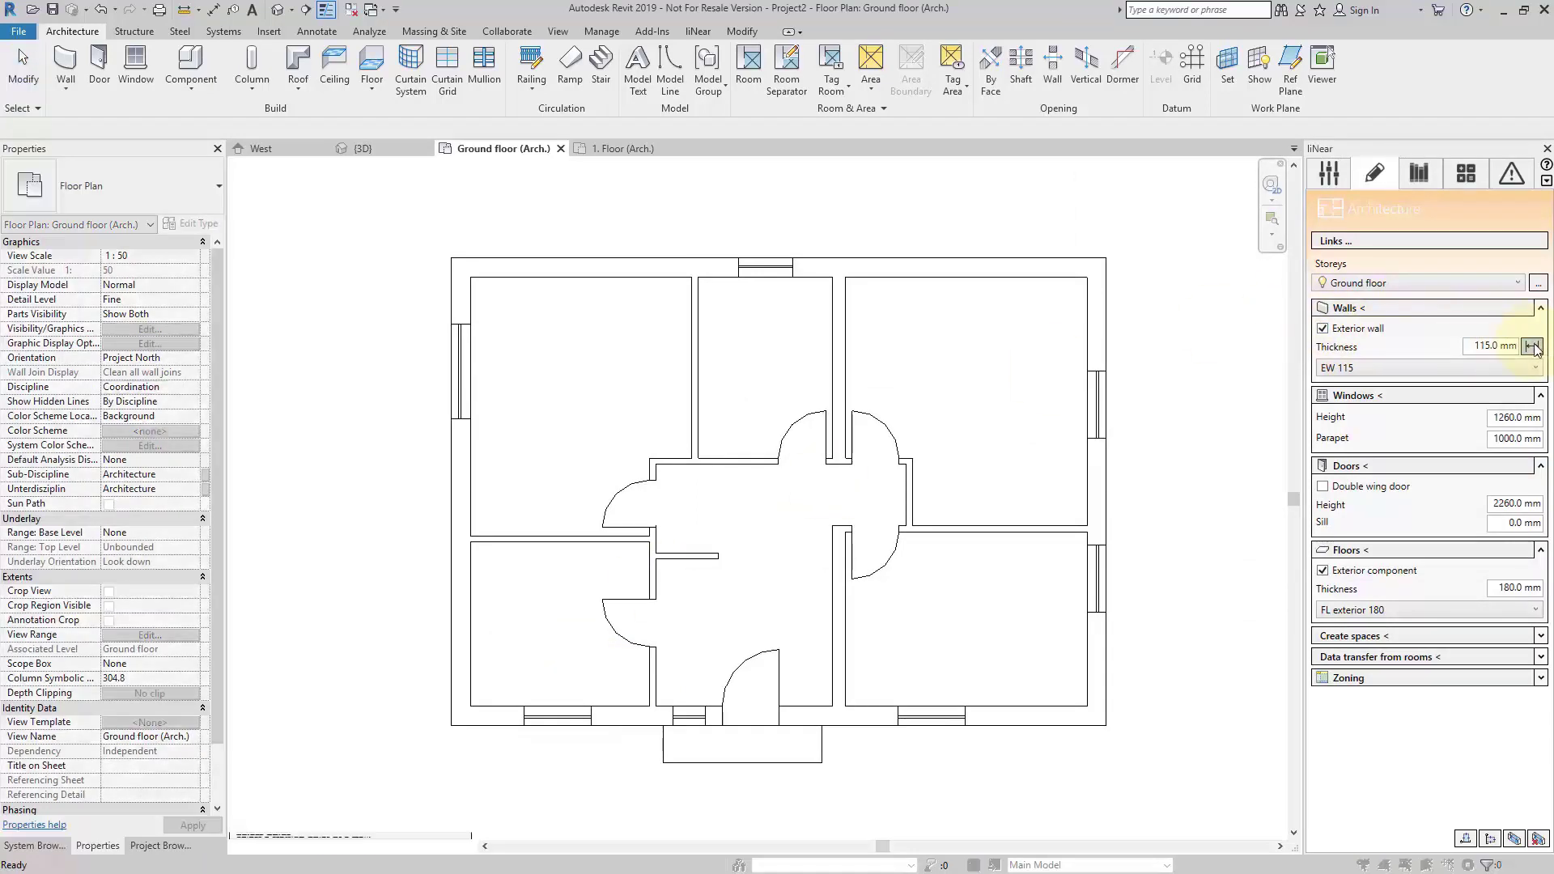
left_click(952, 260)
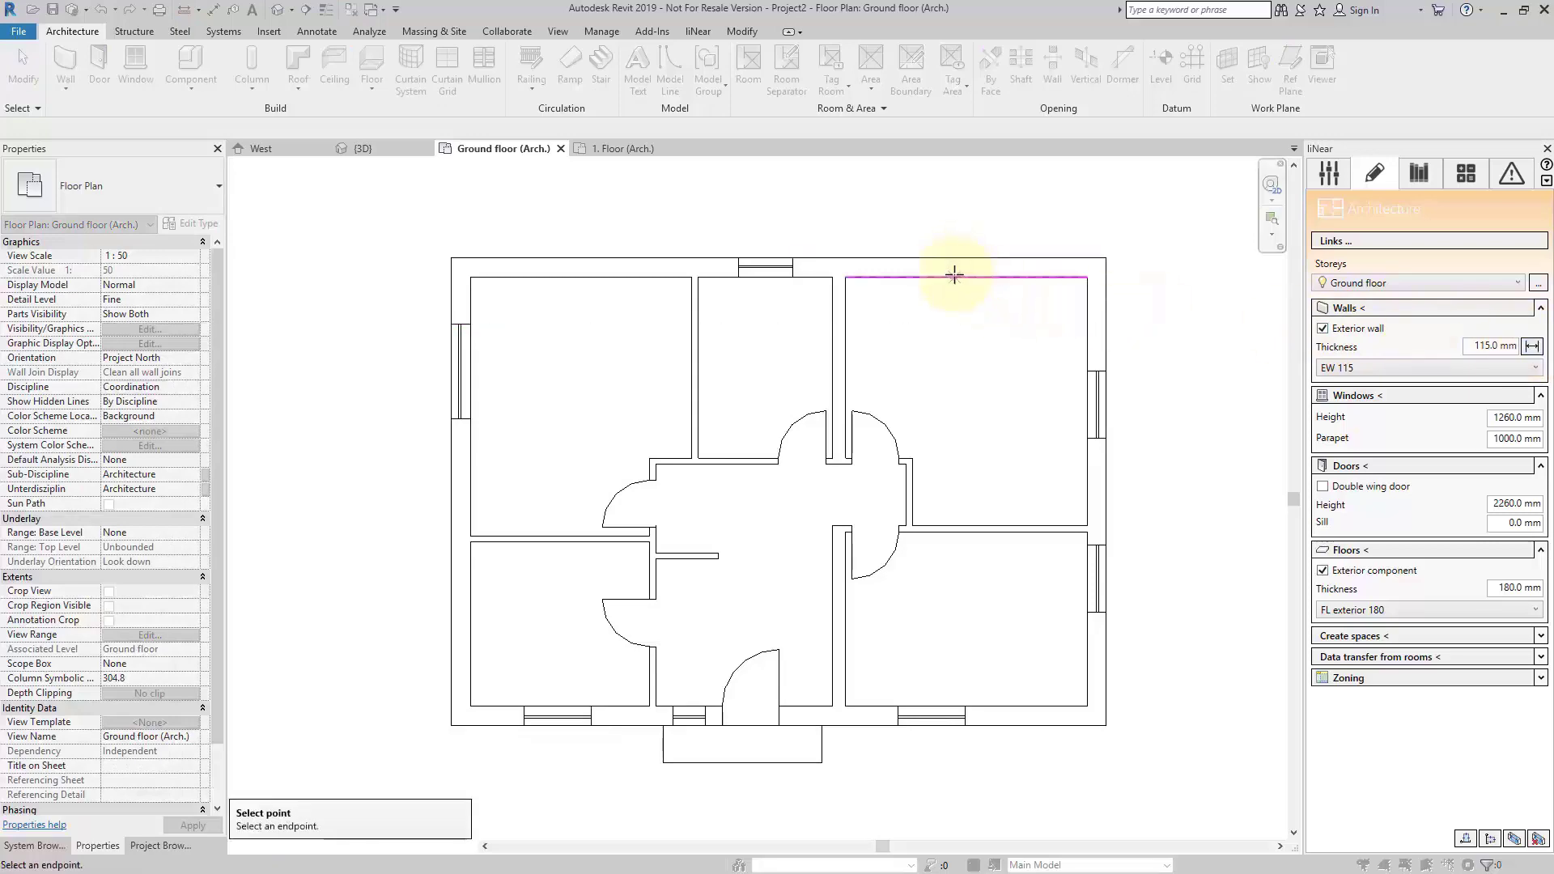
left_click(954, 276)
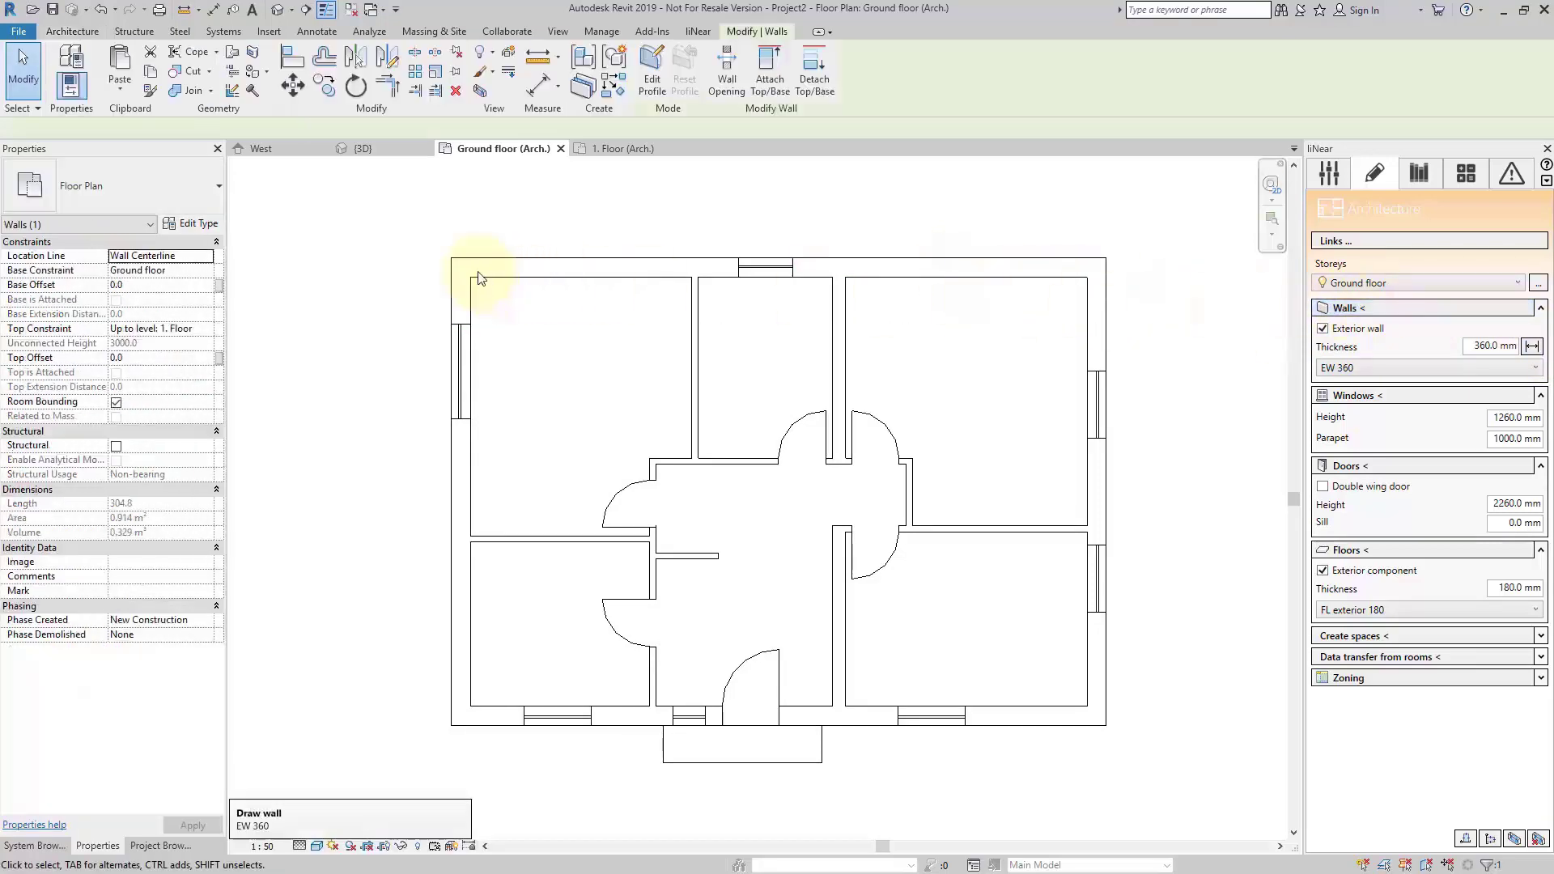
- Draw the four EW 360 exterior walls as a closed rectangle along the centerlines of the plan's outer walls
left_click(461, 267)
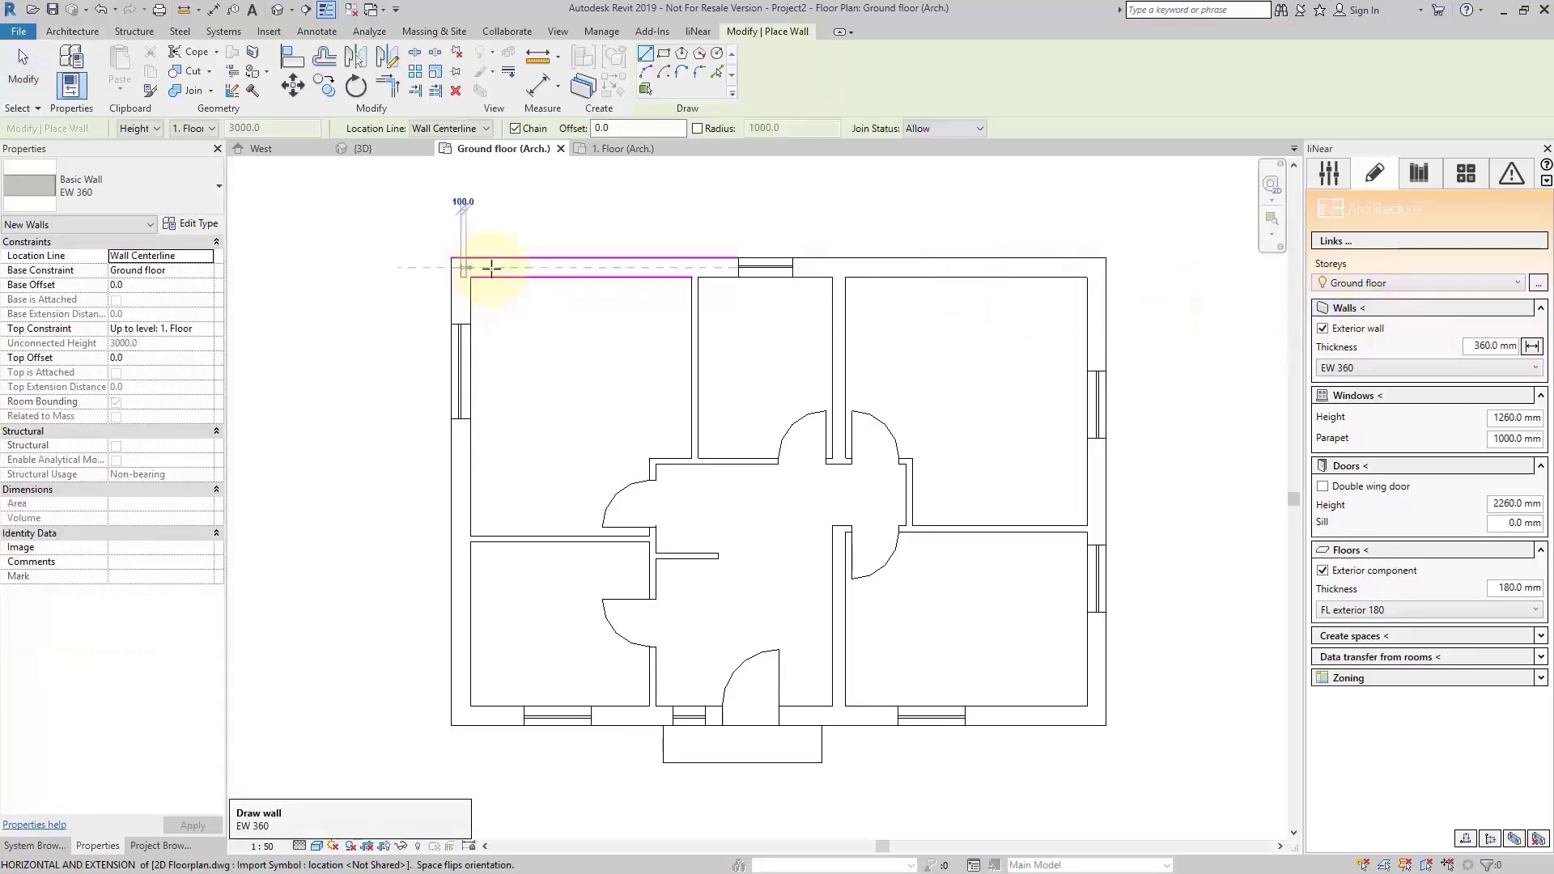
left_click(1094, 267)
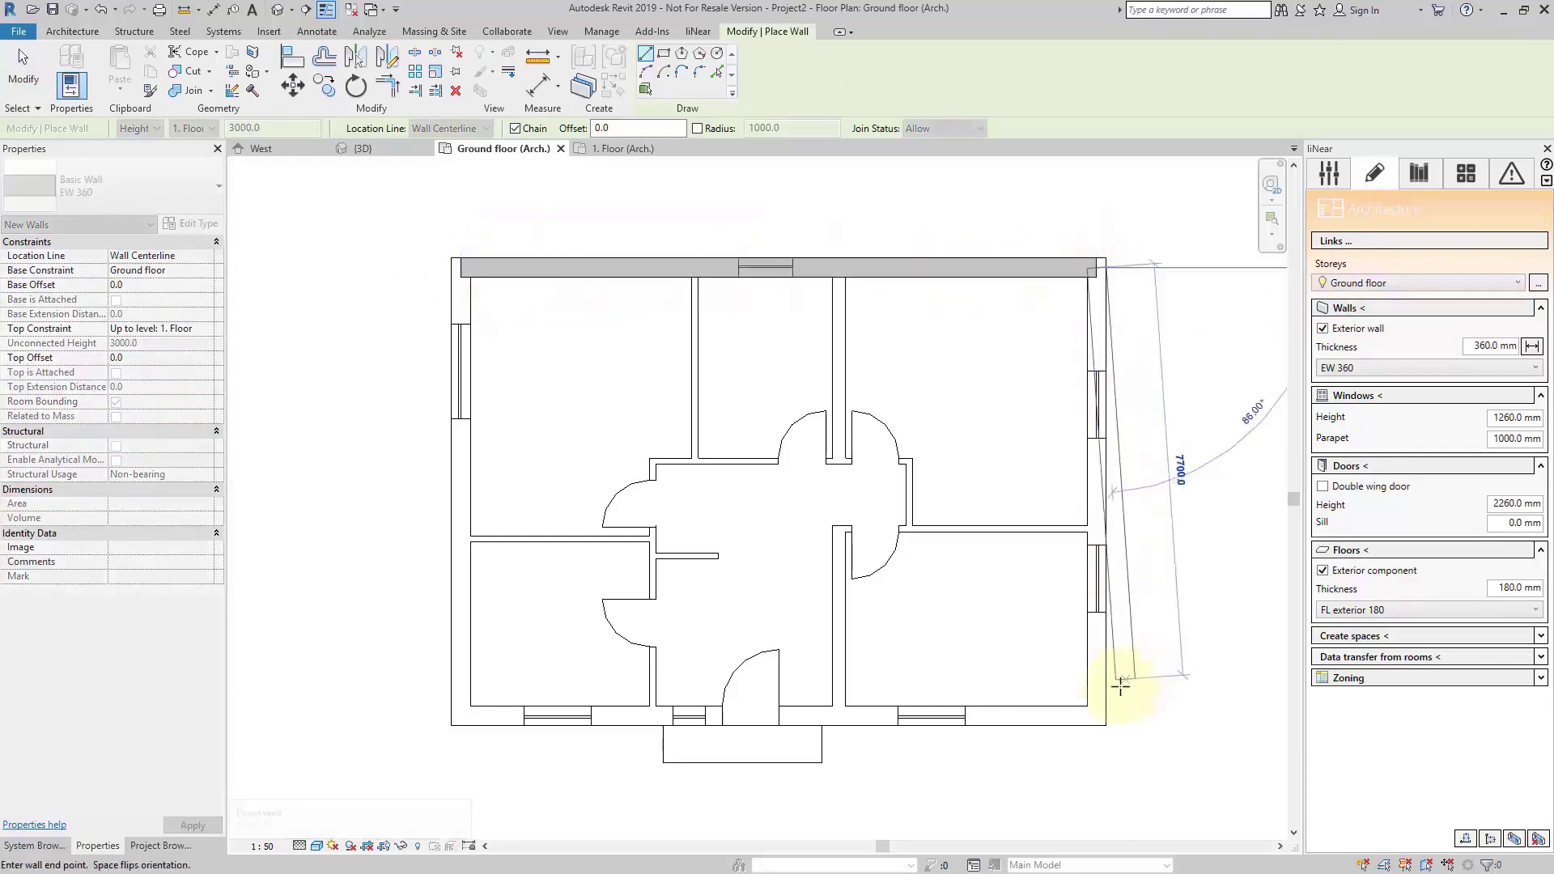
left_click(1097, 714)
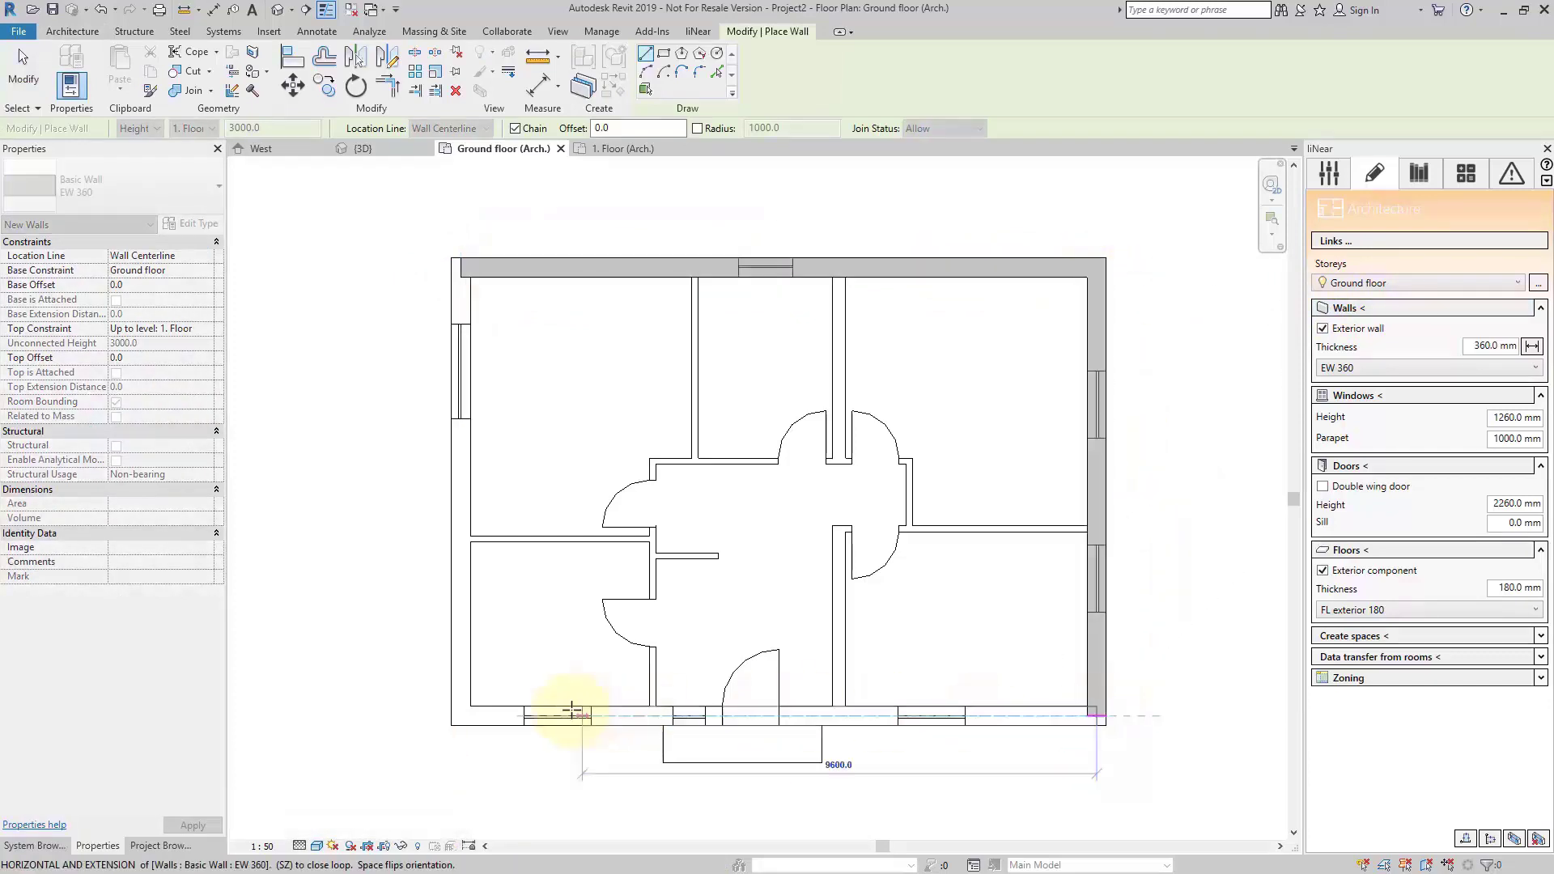
left_click(463, 713)
left_click(478, 274)
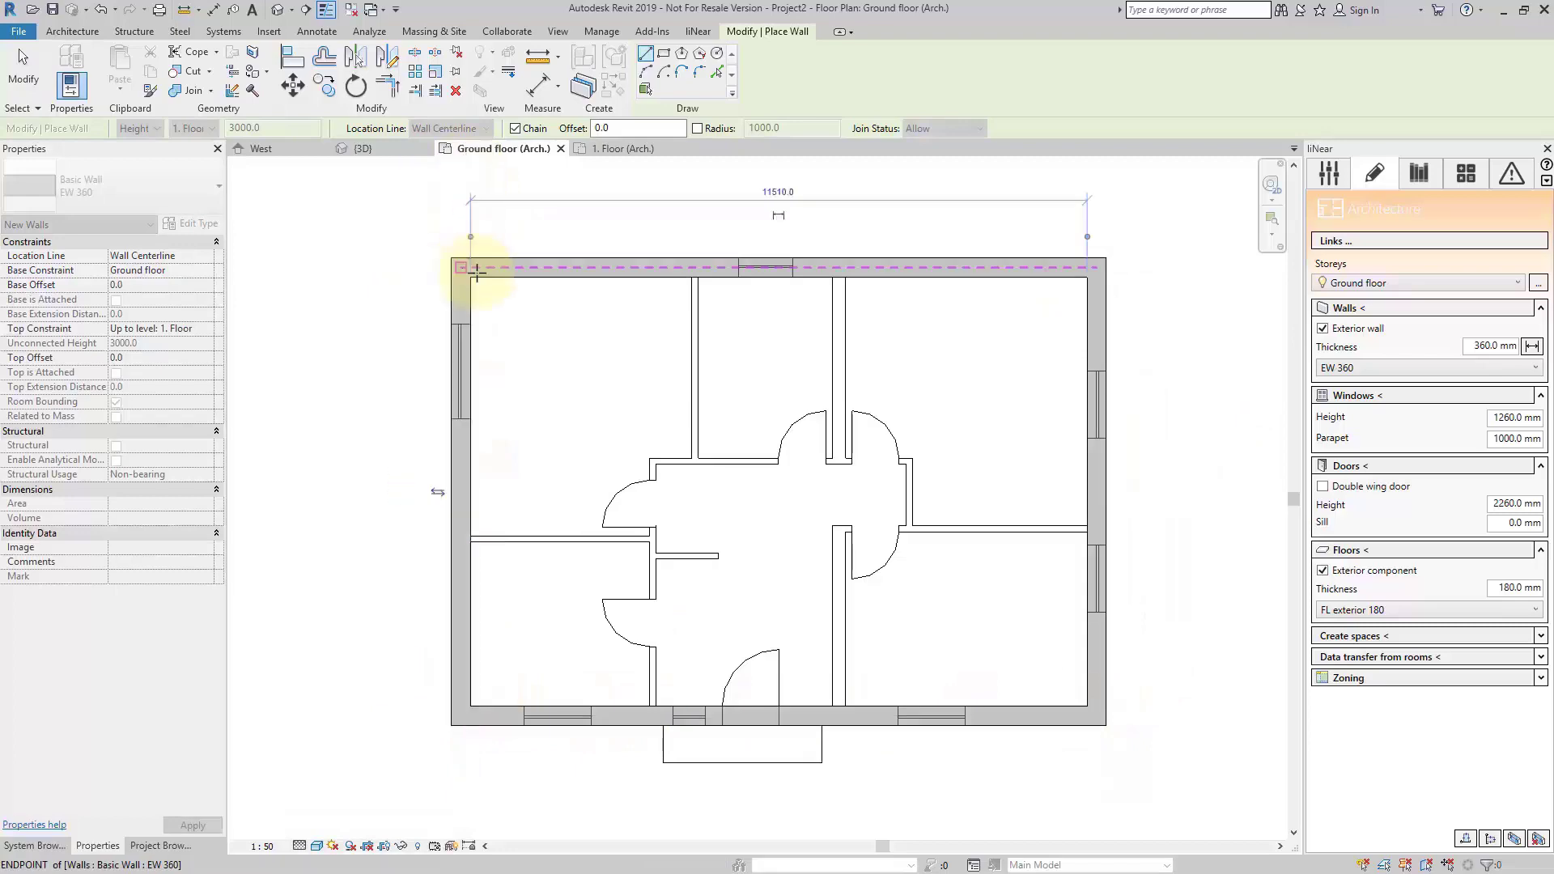
- Switch to interior walls and pick the thickness of the plan's central vertical wall, giving type IW 240
left_click(1322, 329)
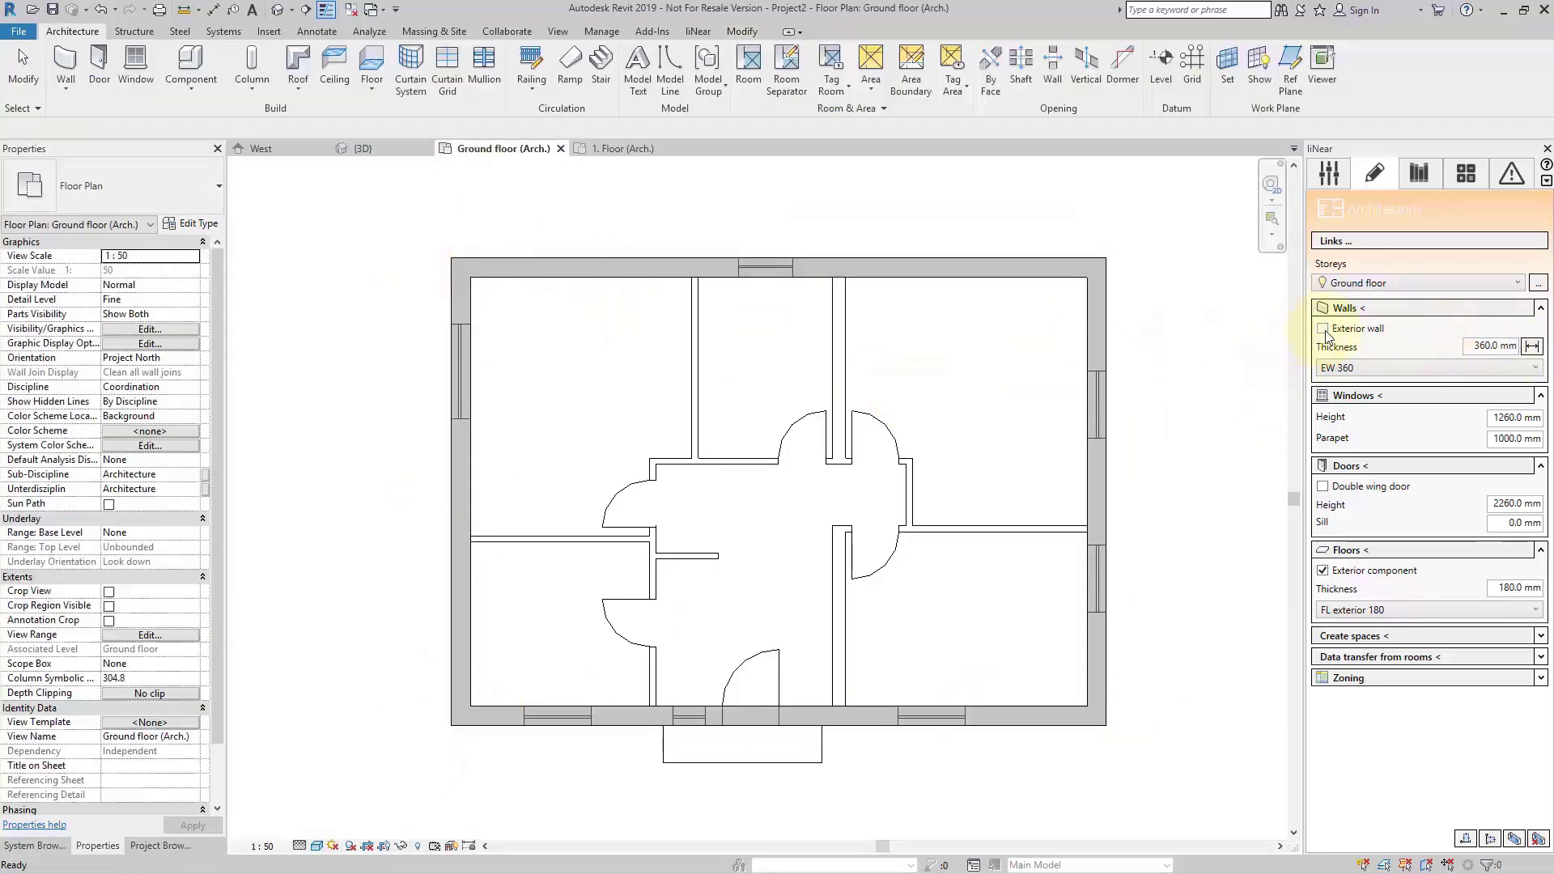
left_click(1532, 346)
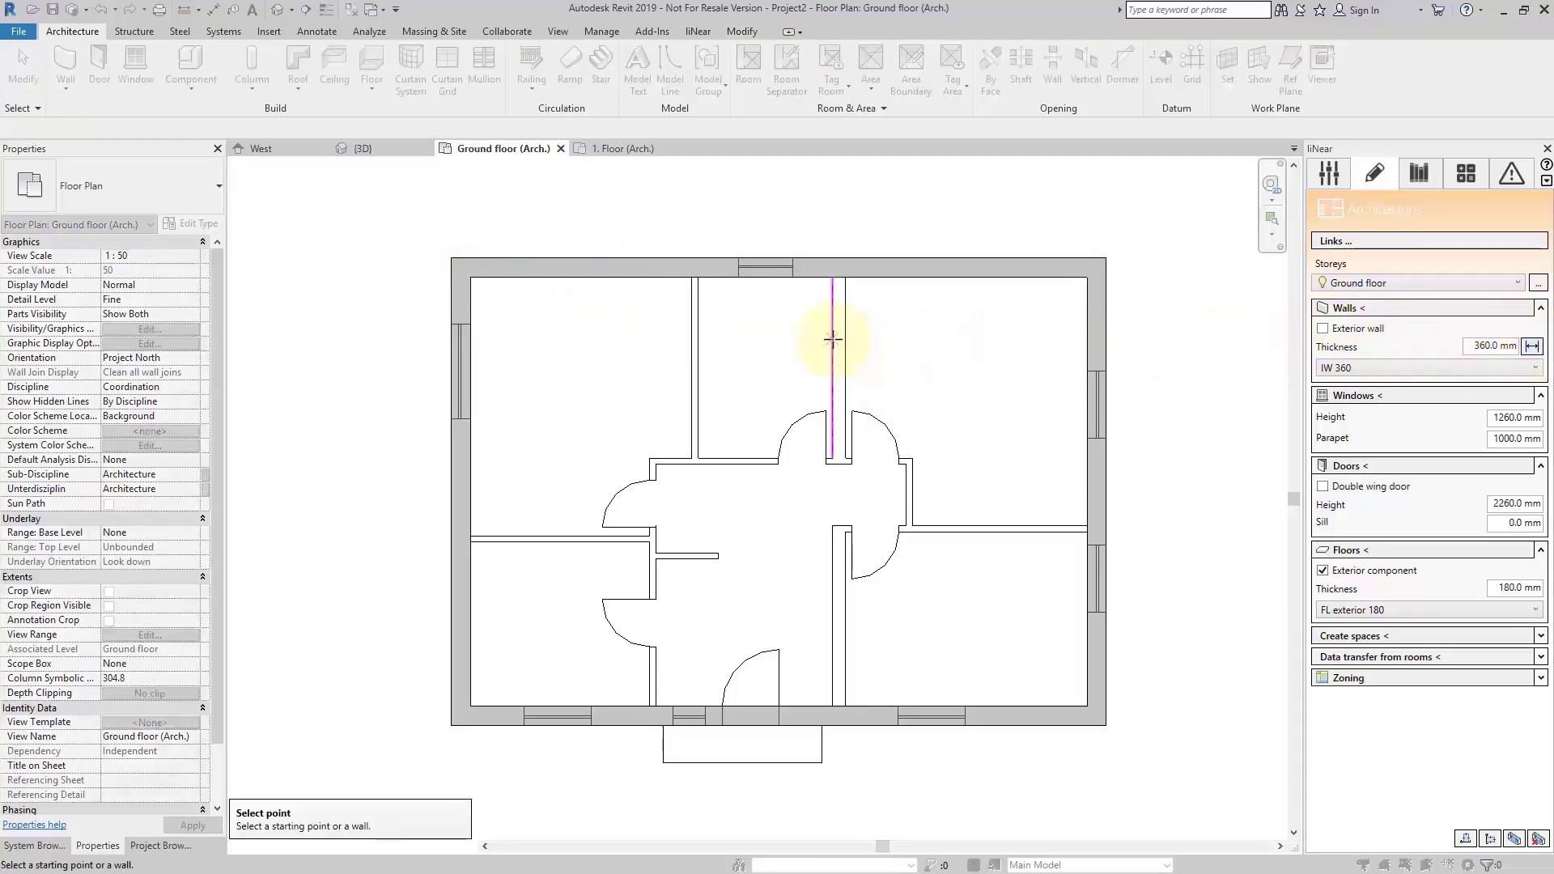
left_click(841, 348)
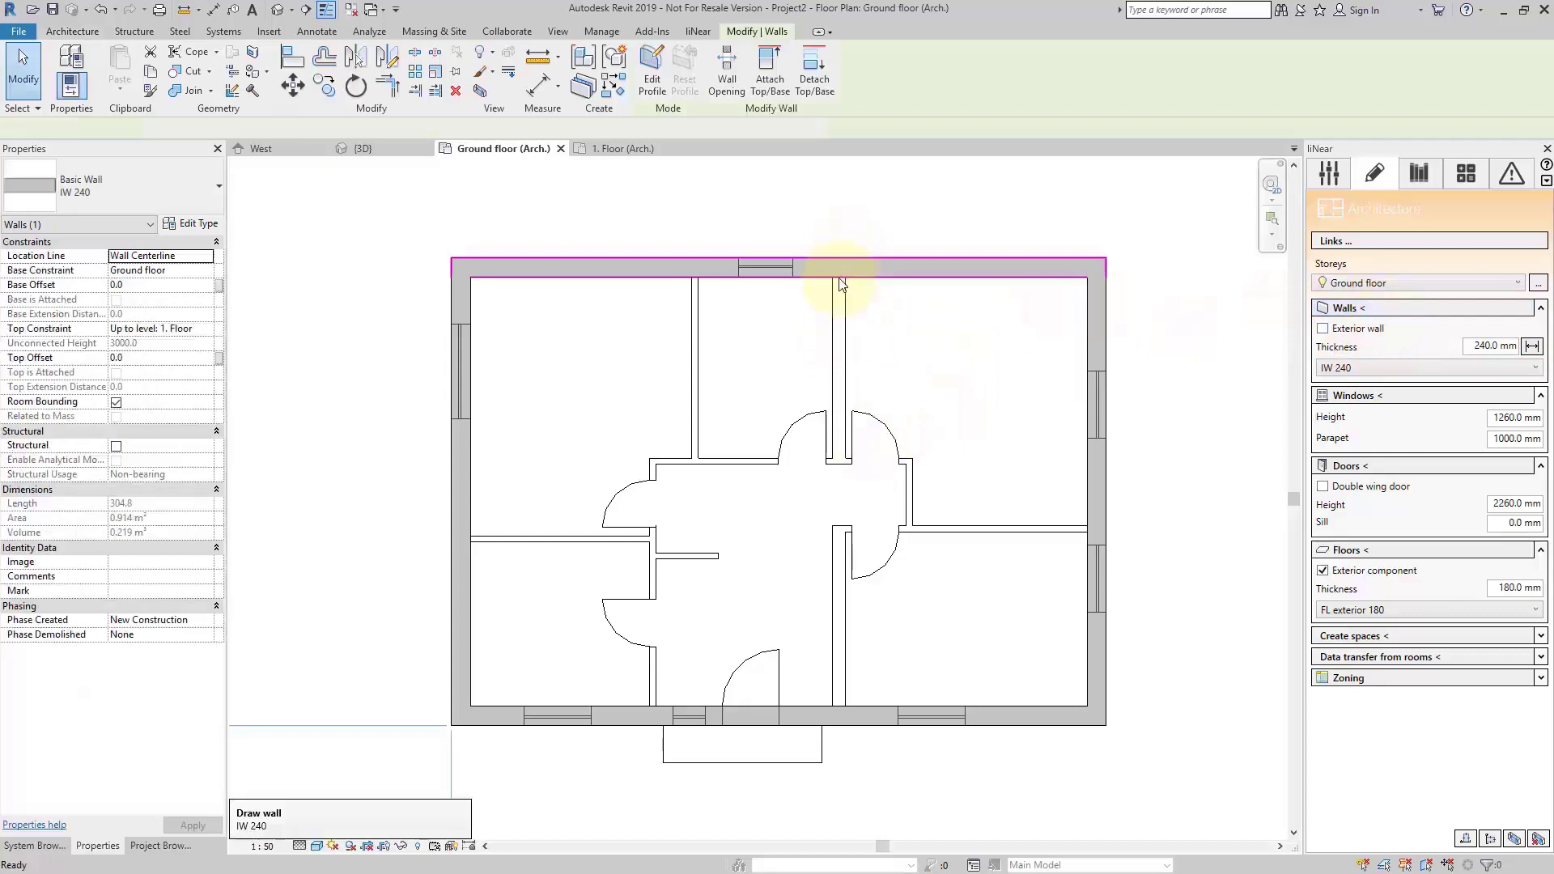
- Draw two aligned IW 240 walls along the plan's central vertical wall, one above and one below the hallway gap
left_click(838, 277)
left_click(839, 461)
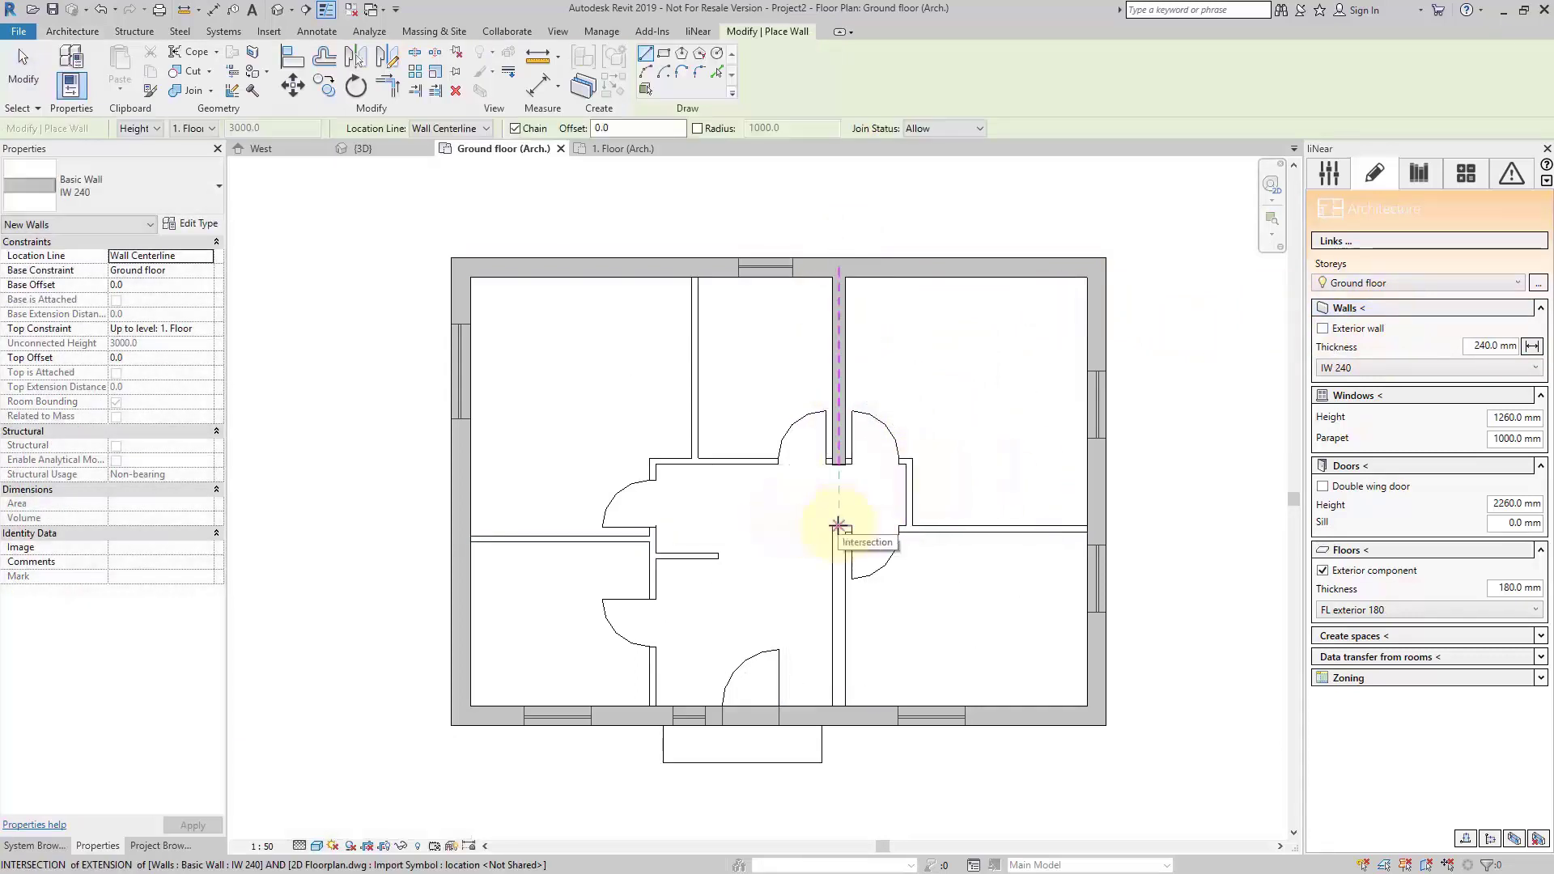
left_click(838, 526)
left_click(843, 698)
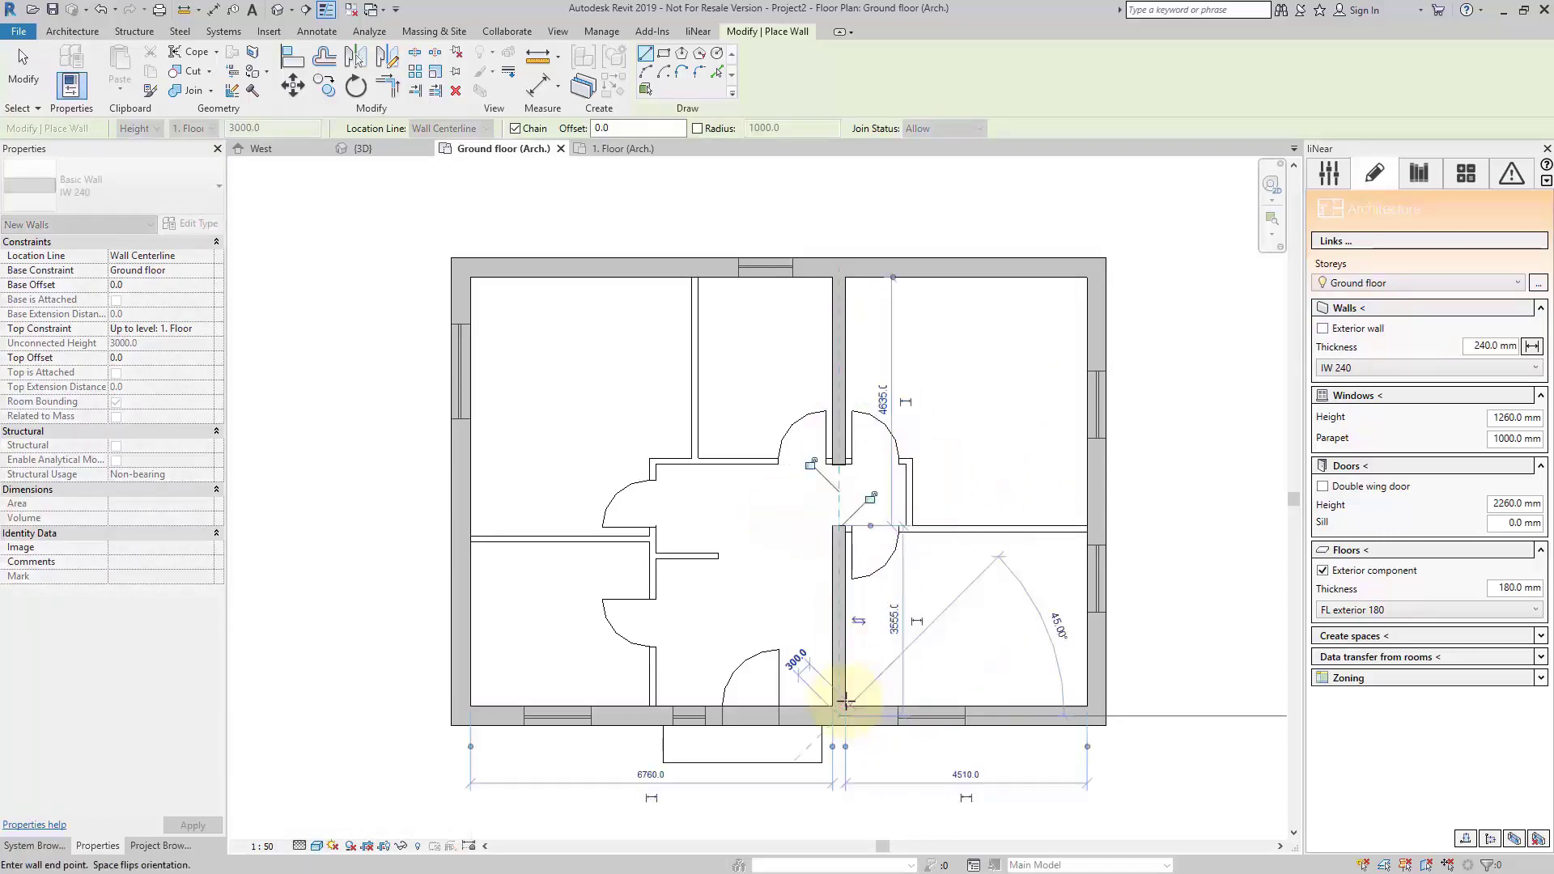
key("Escape")
scroll(829, 494, "up", 3)
key("Escape")
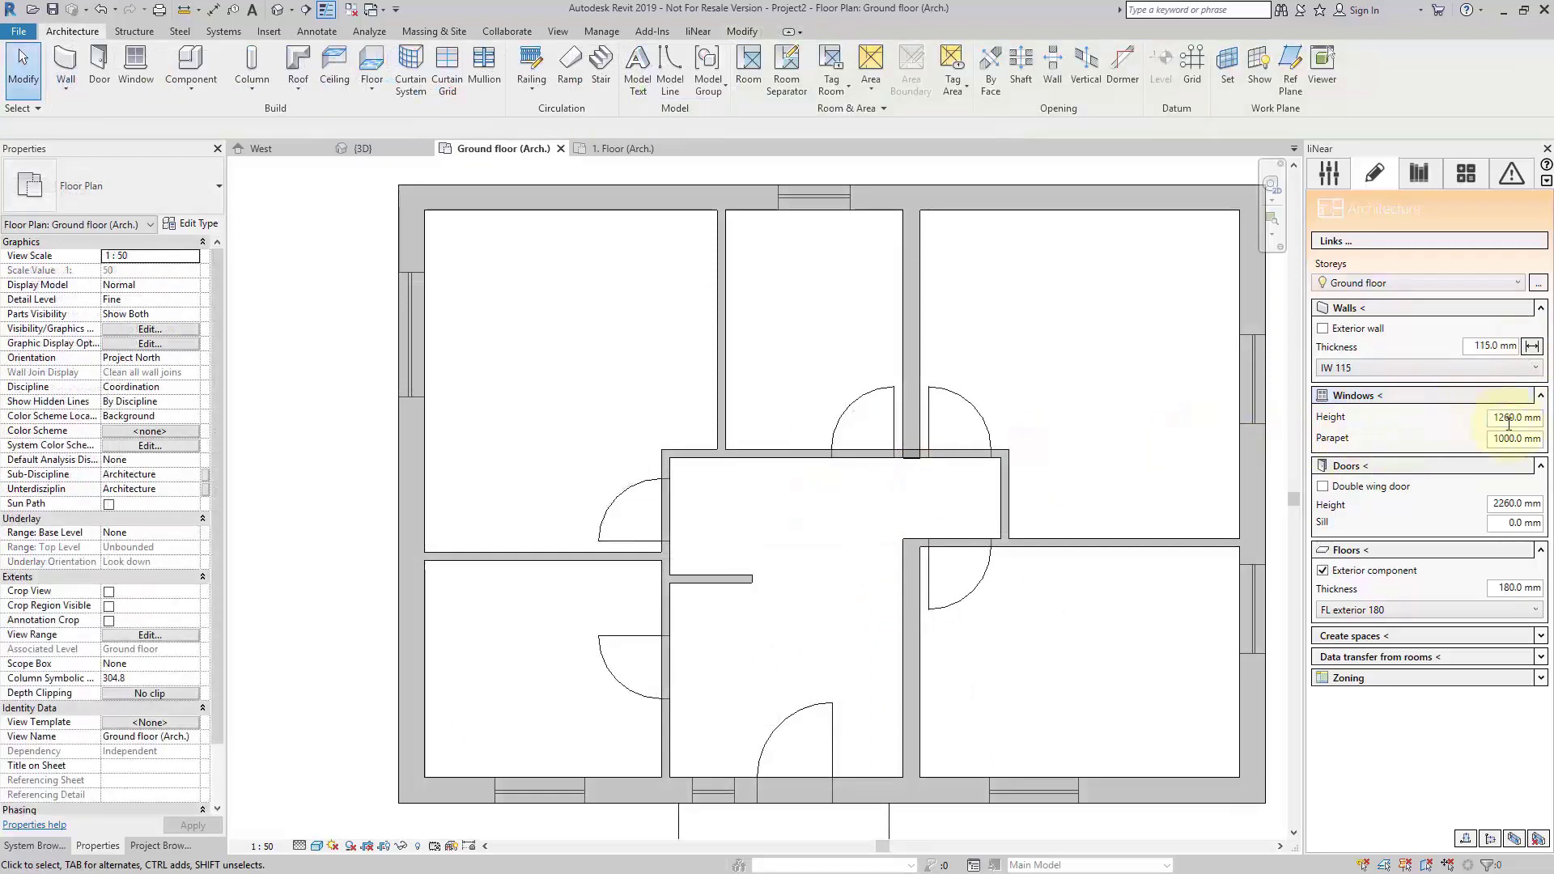
- Place windows 1260 mm high with a 1000 mm parapet at the plan's openings in the upper and left exterior walls
left_click(1422, 397)
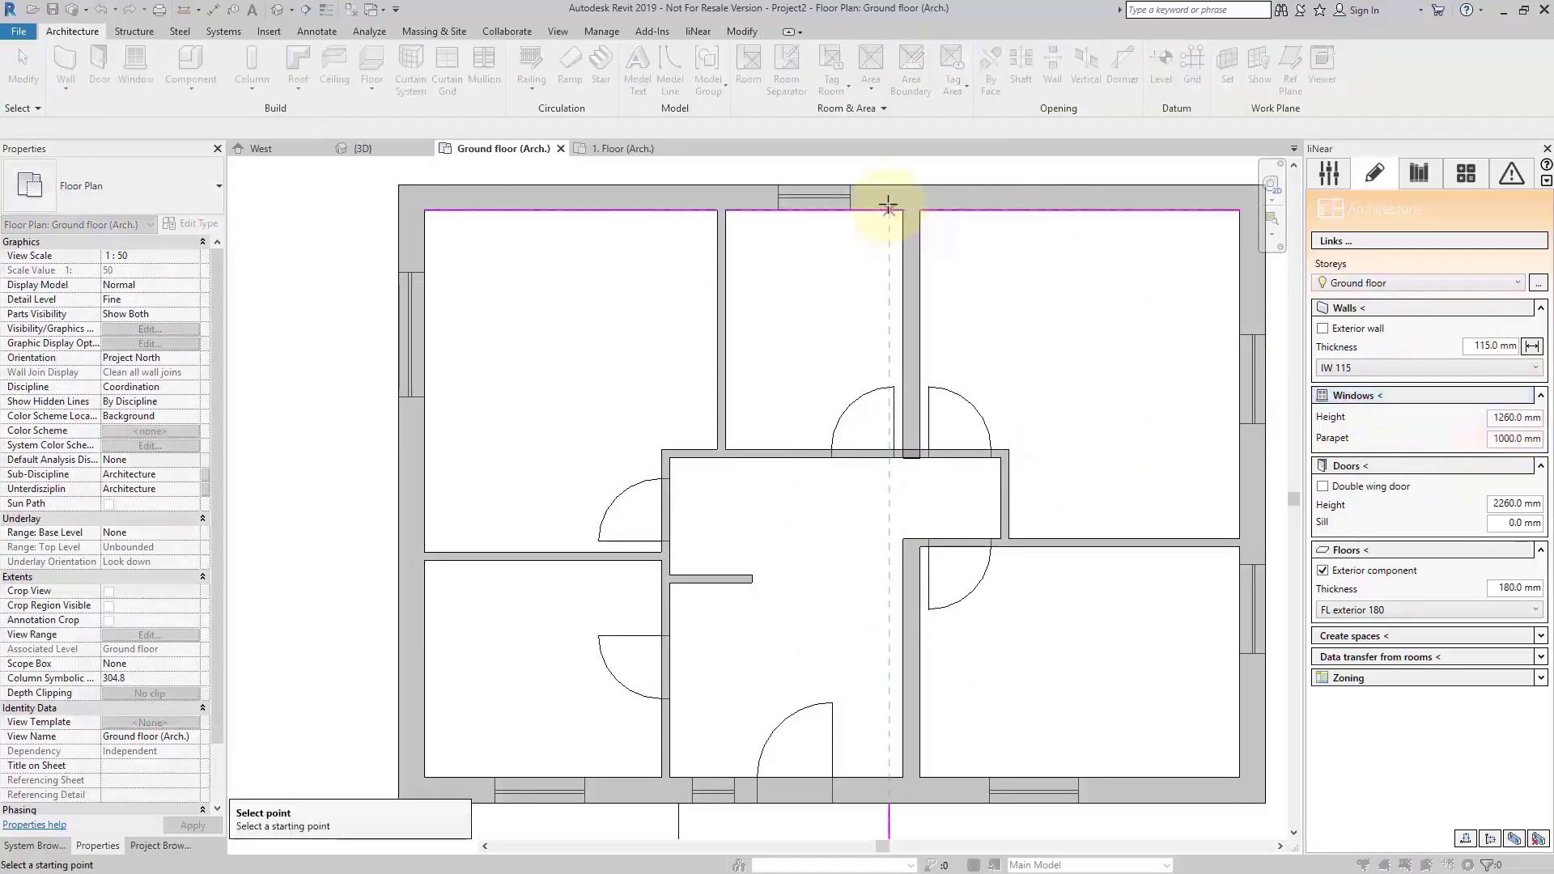
left_click(813, 197)
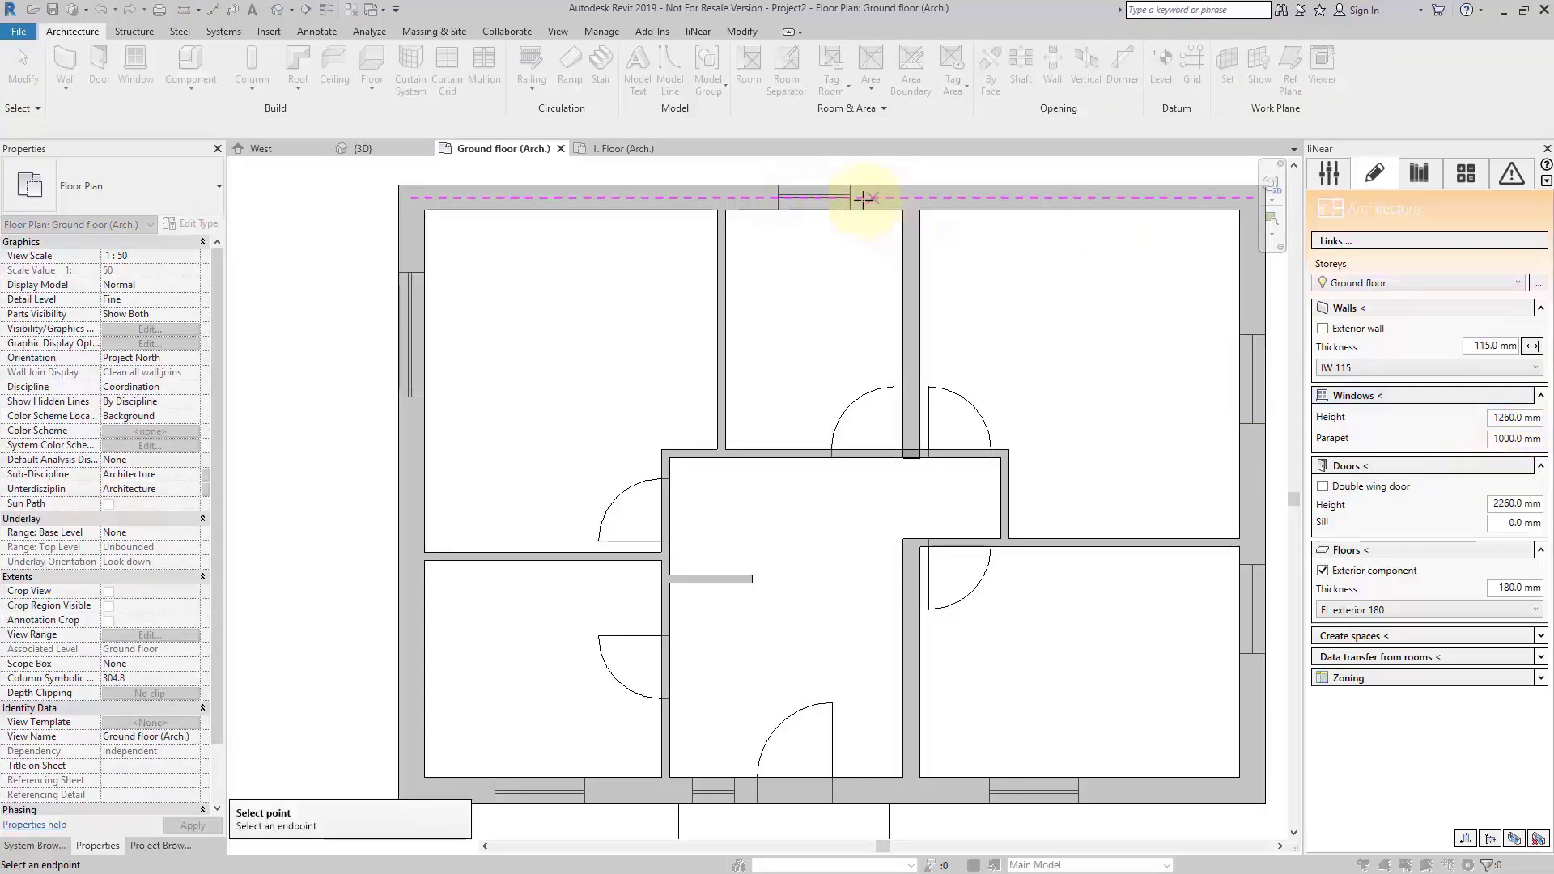
left_click(852, 198)
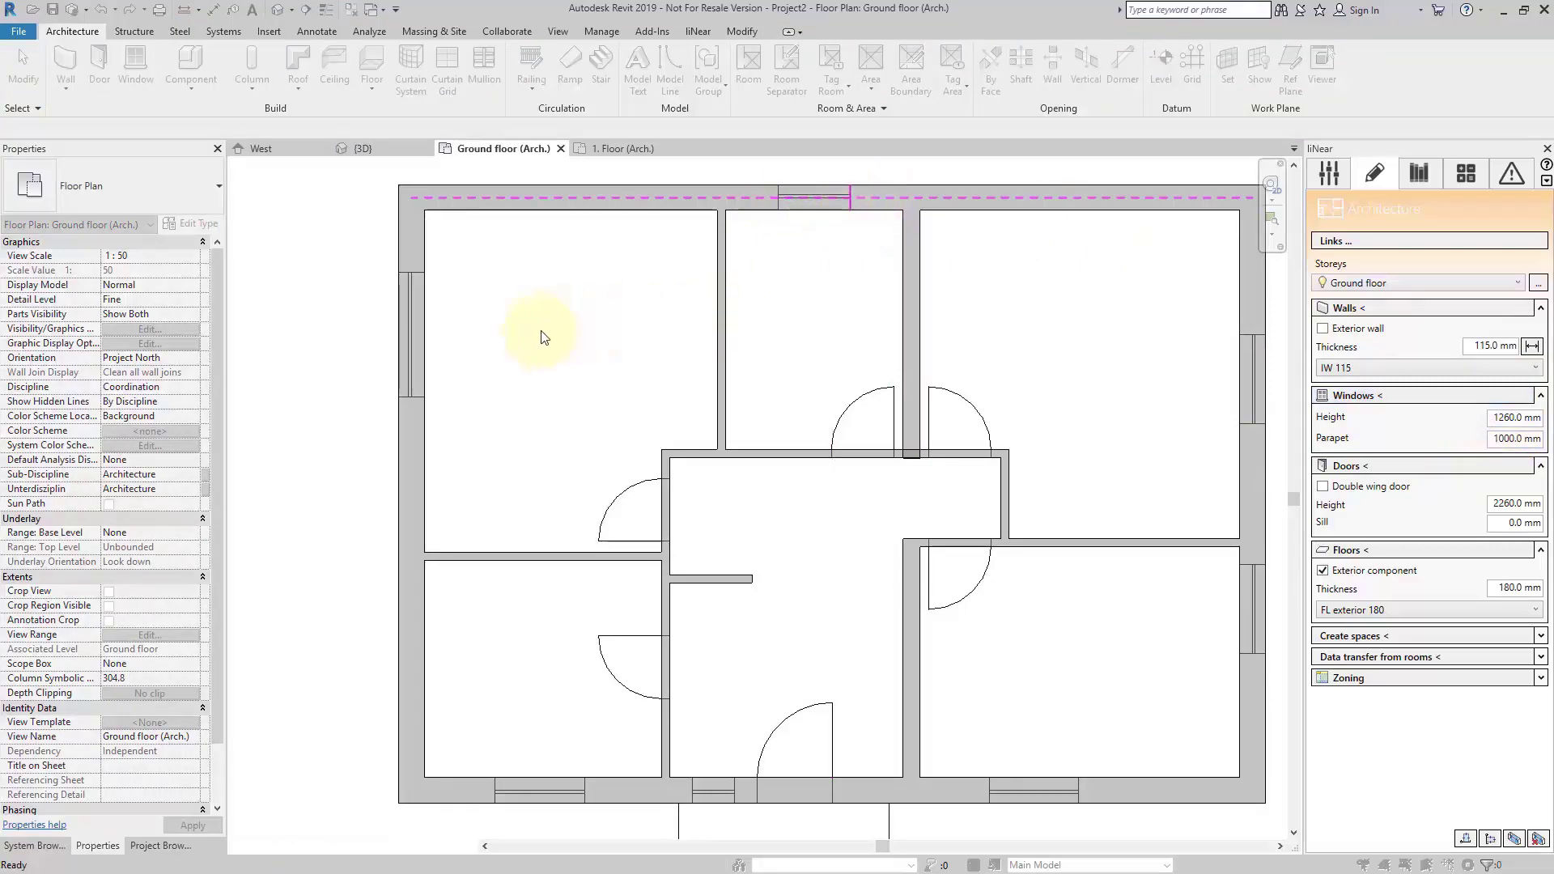
left_click(409, 271)
left_click(409, 395)
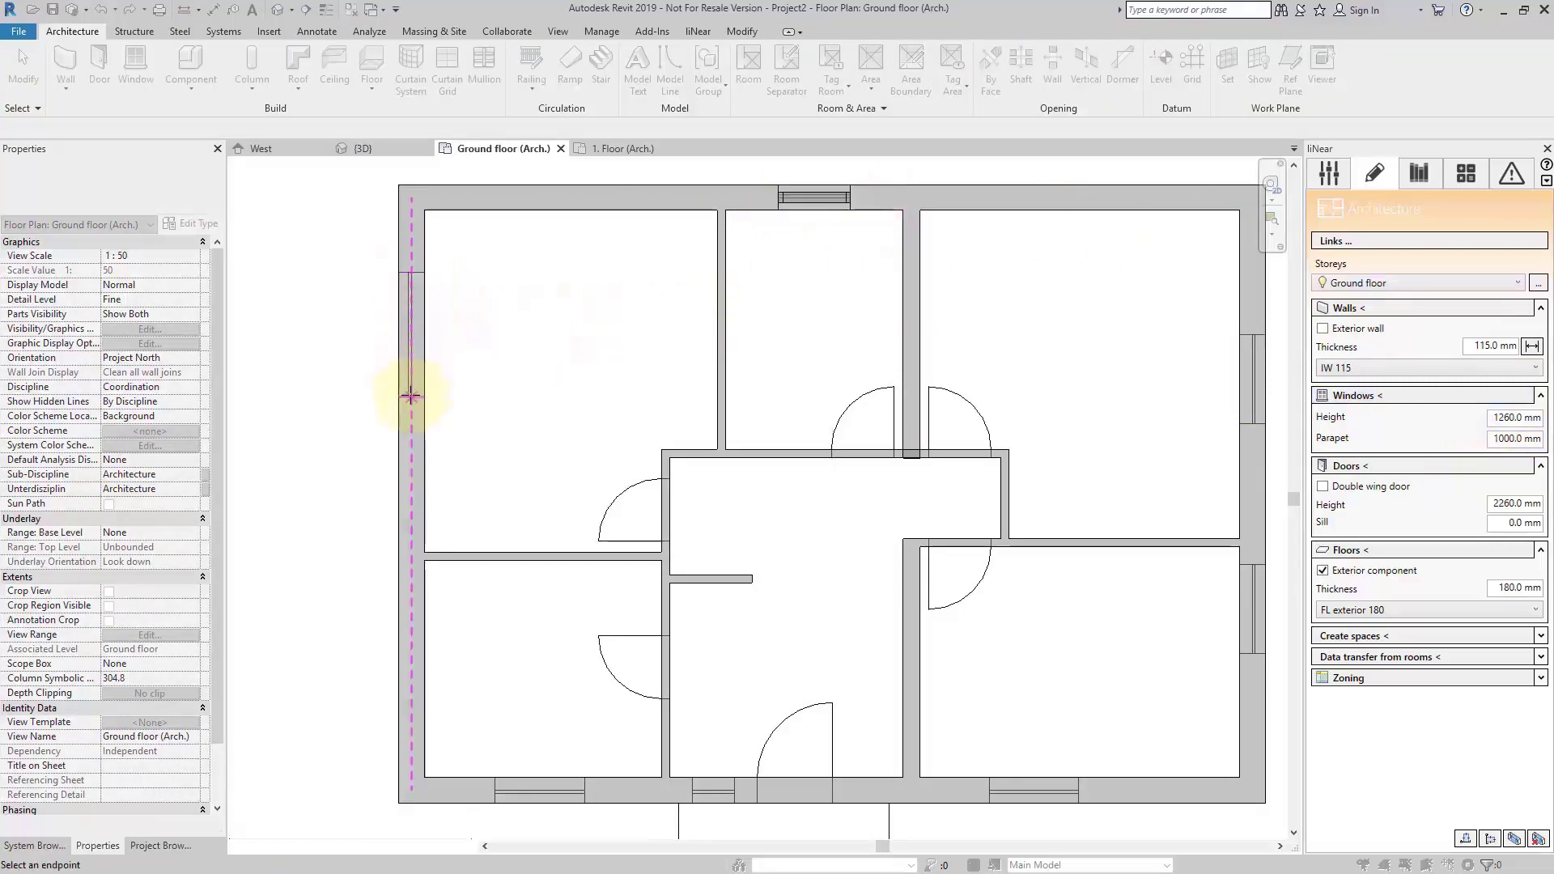
- Place three windows in the lower exterior wall, matching the widths of the window openings in the plan
left_click(497, 790)
left_click(584, 791)
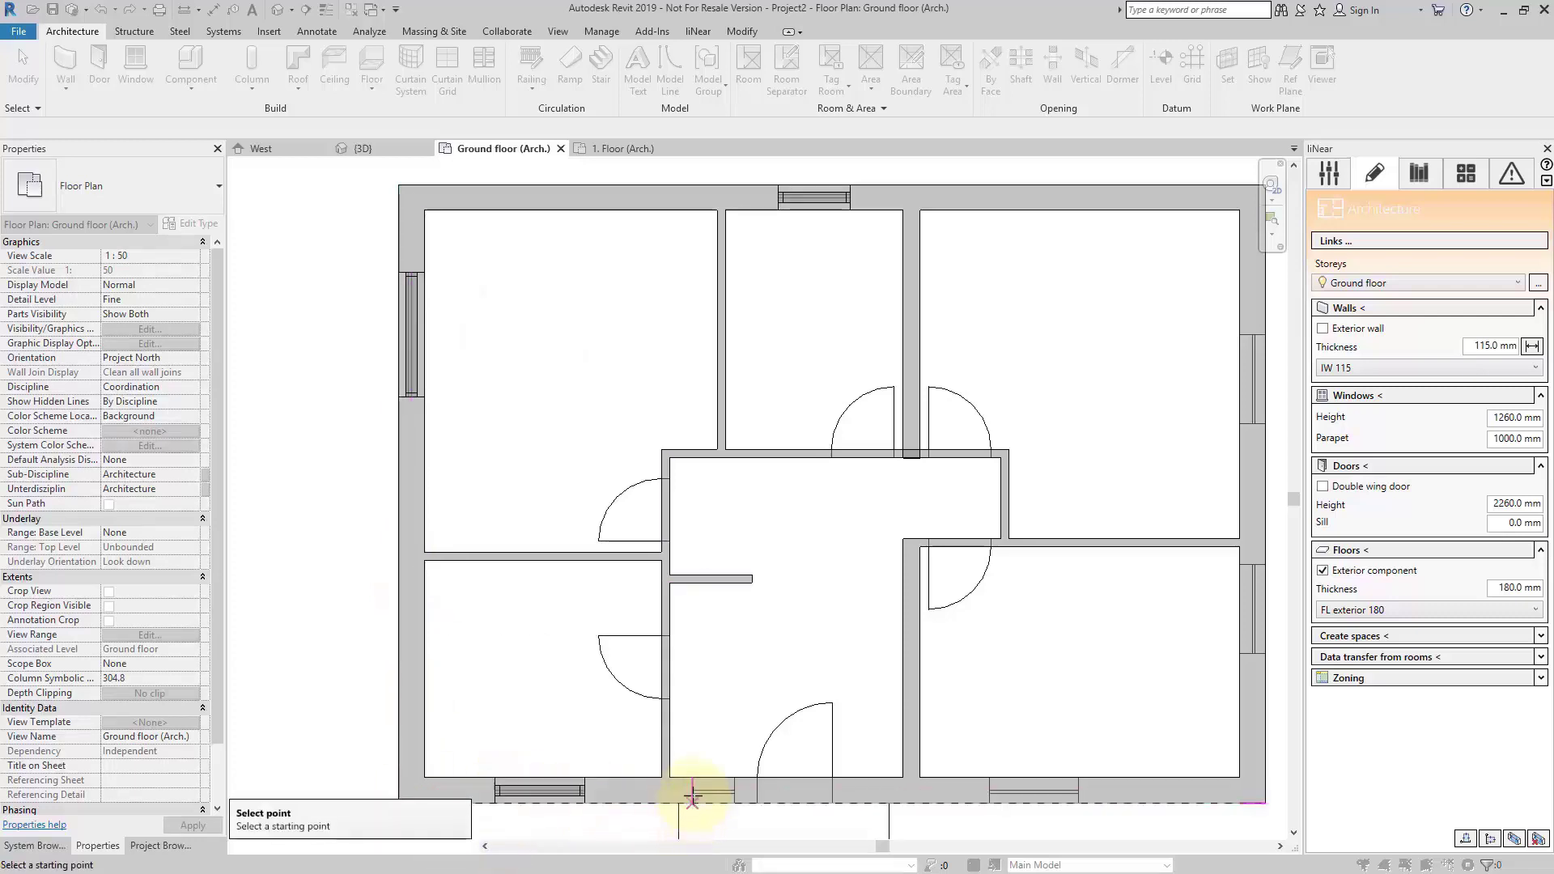
left_click(693, 790)
left_click(735, 790)
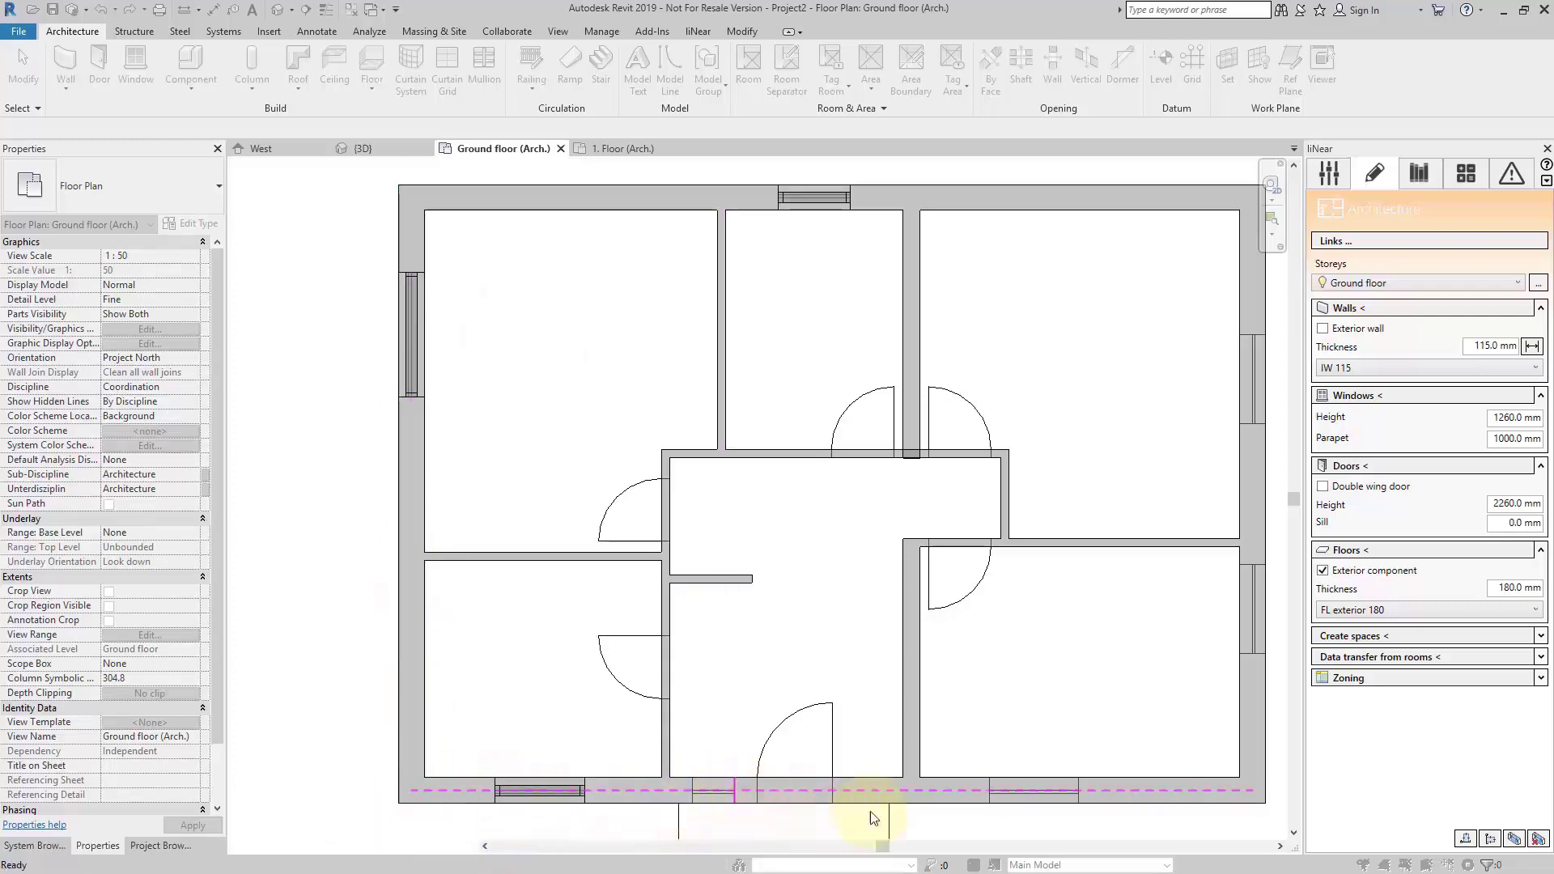
left_click(1000, 793)
left_click(1078, 790)
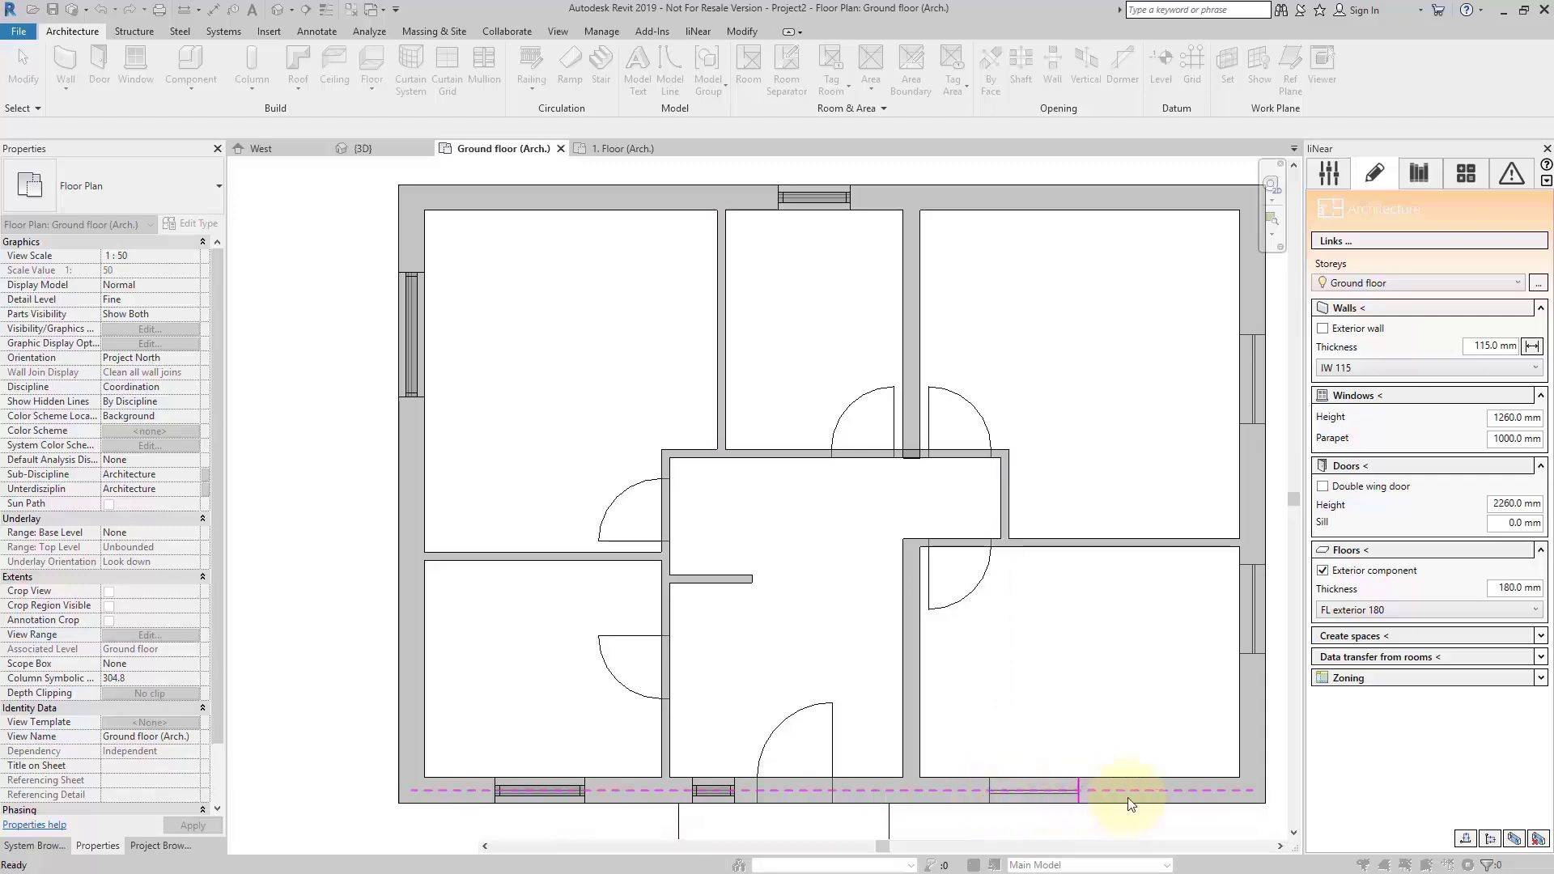
- Place two windows in the right exterior wall, matching the openings in the plan
left_click(1253, 652)
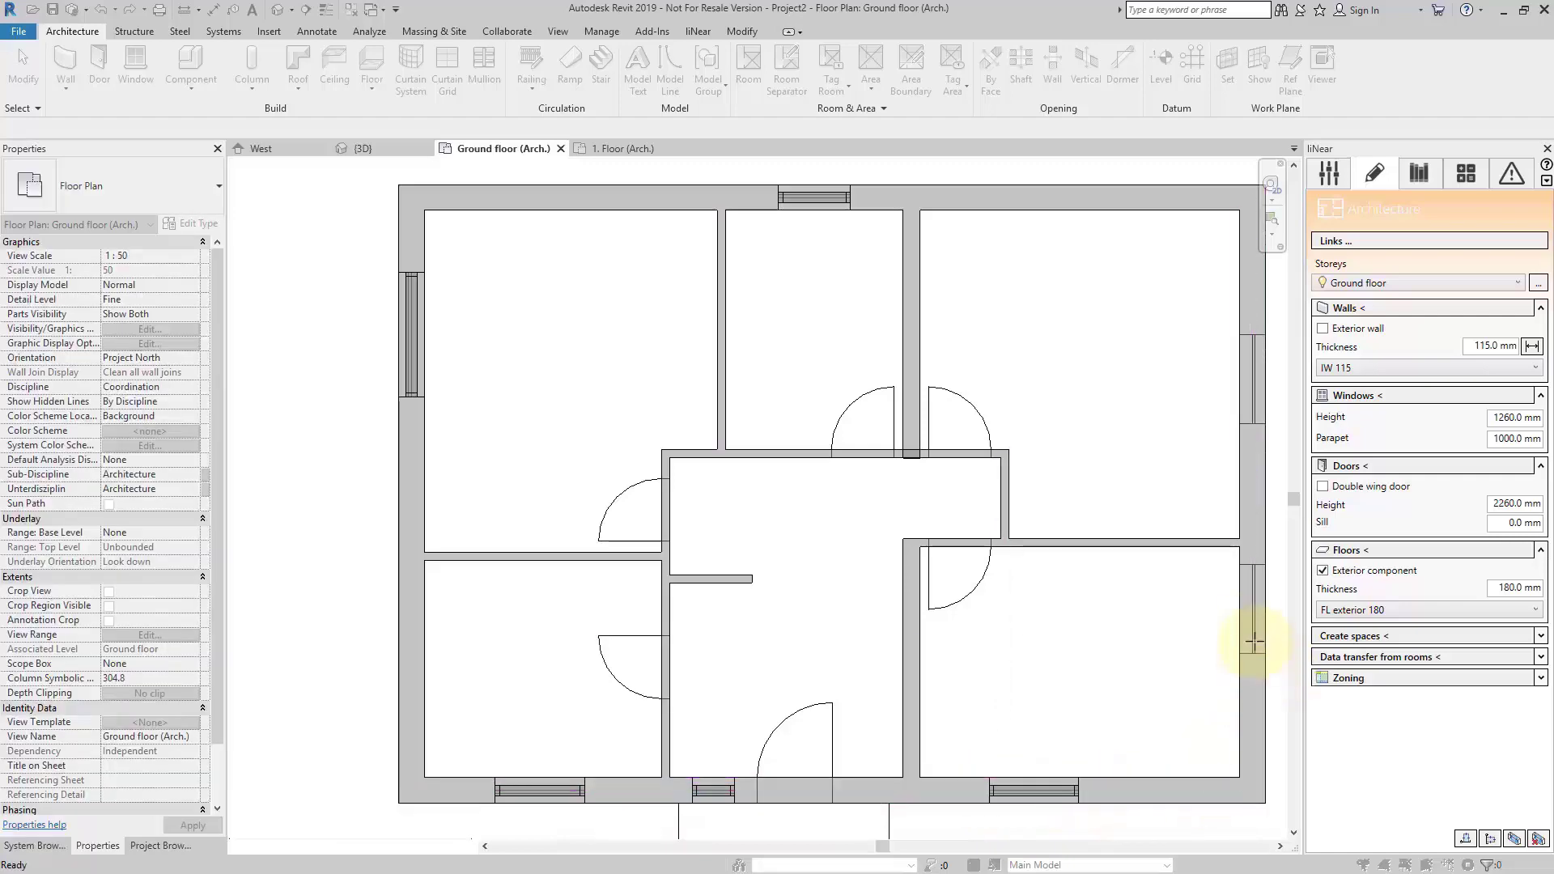
left_click(1254, 563)
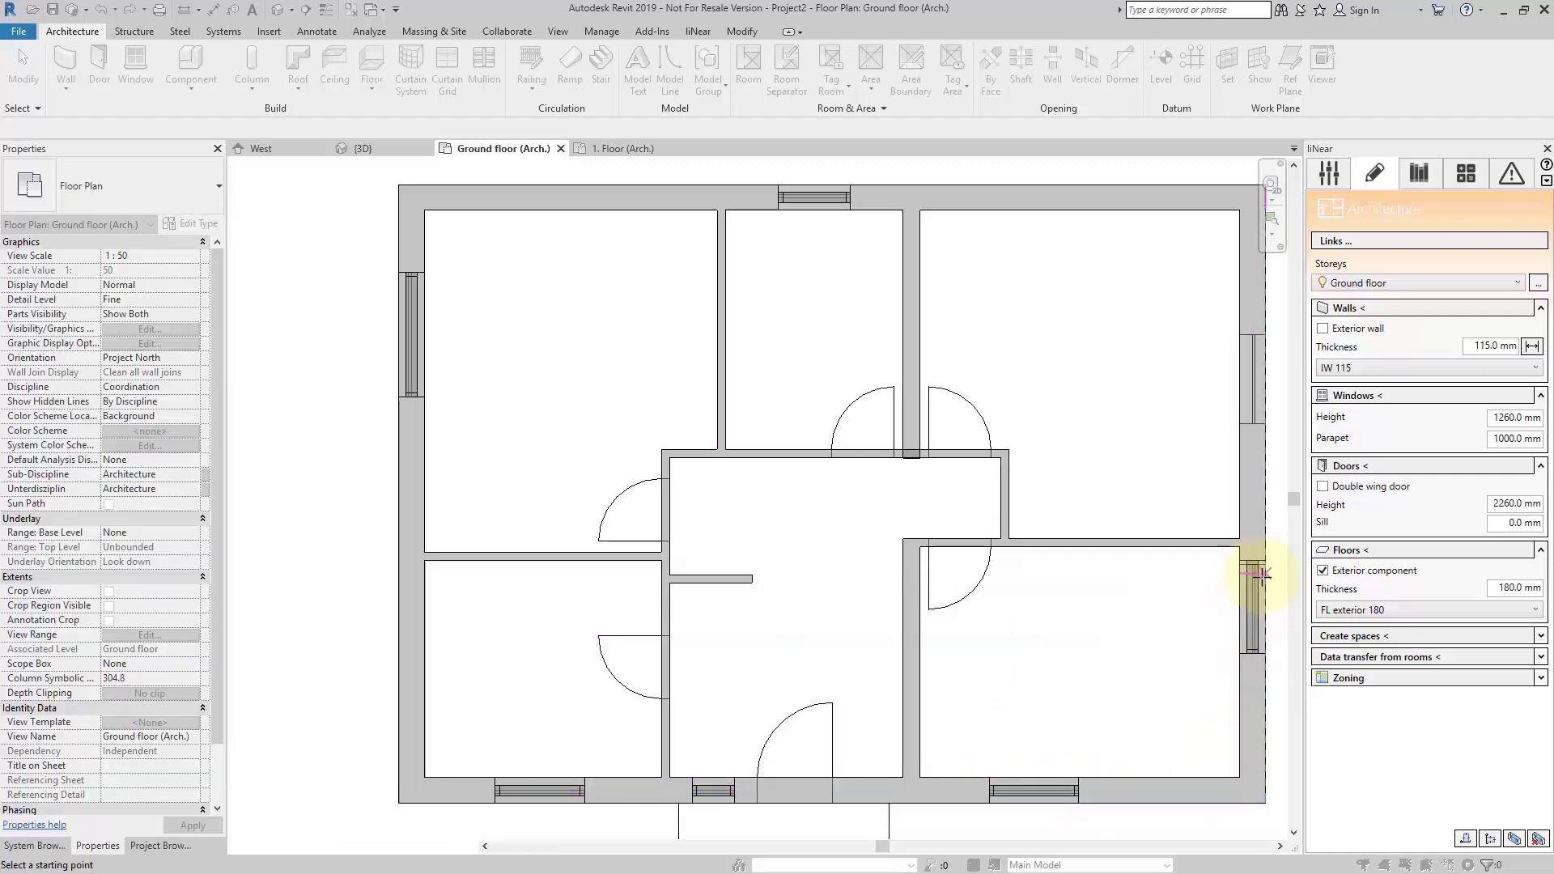
left_click(1254, 420)
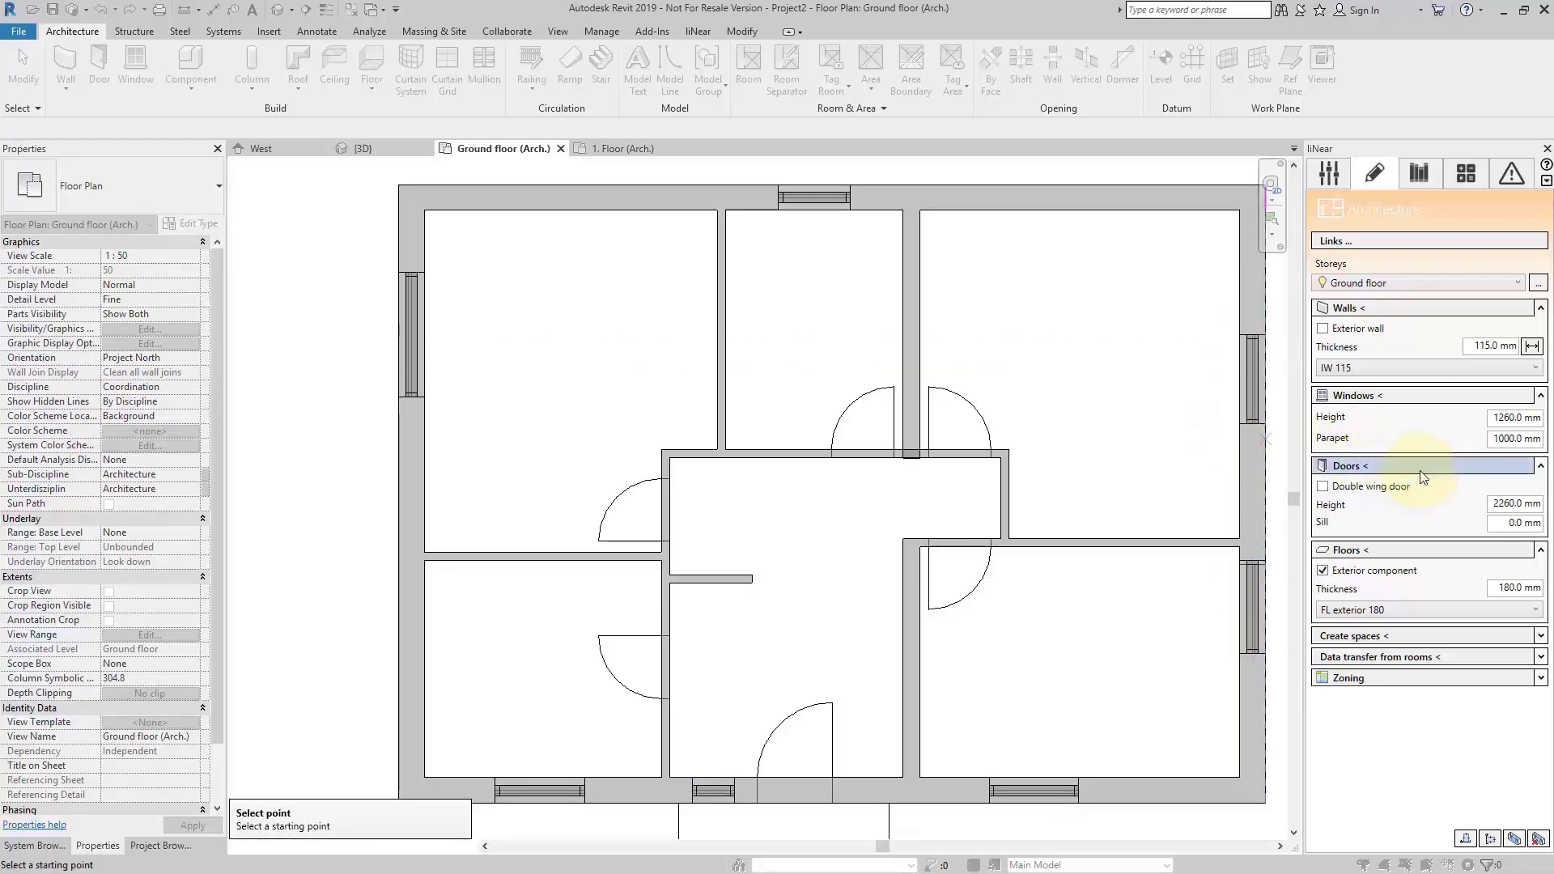
- Place a single-wing door 2260 mm high between the hallway and the upper-right room, hinged beside the central wall as in the plan
left_click(1373, 467)
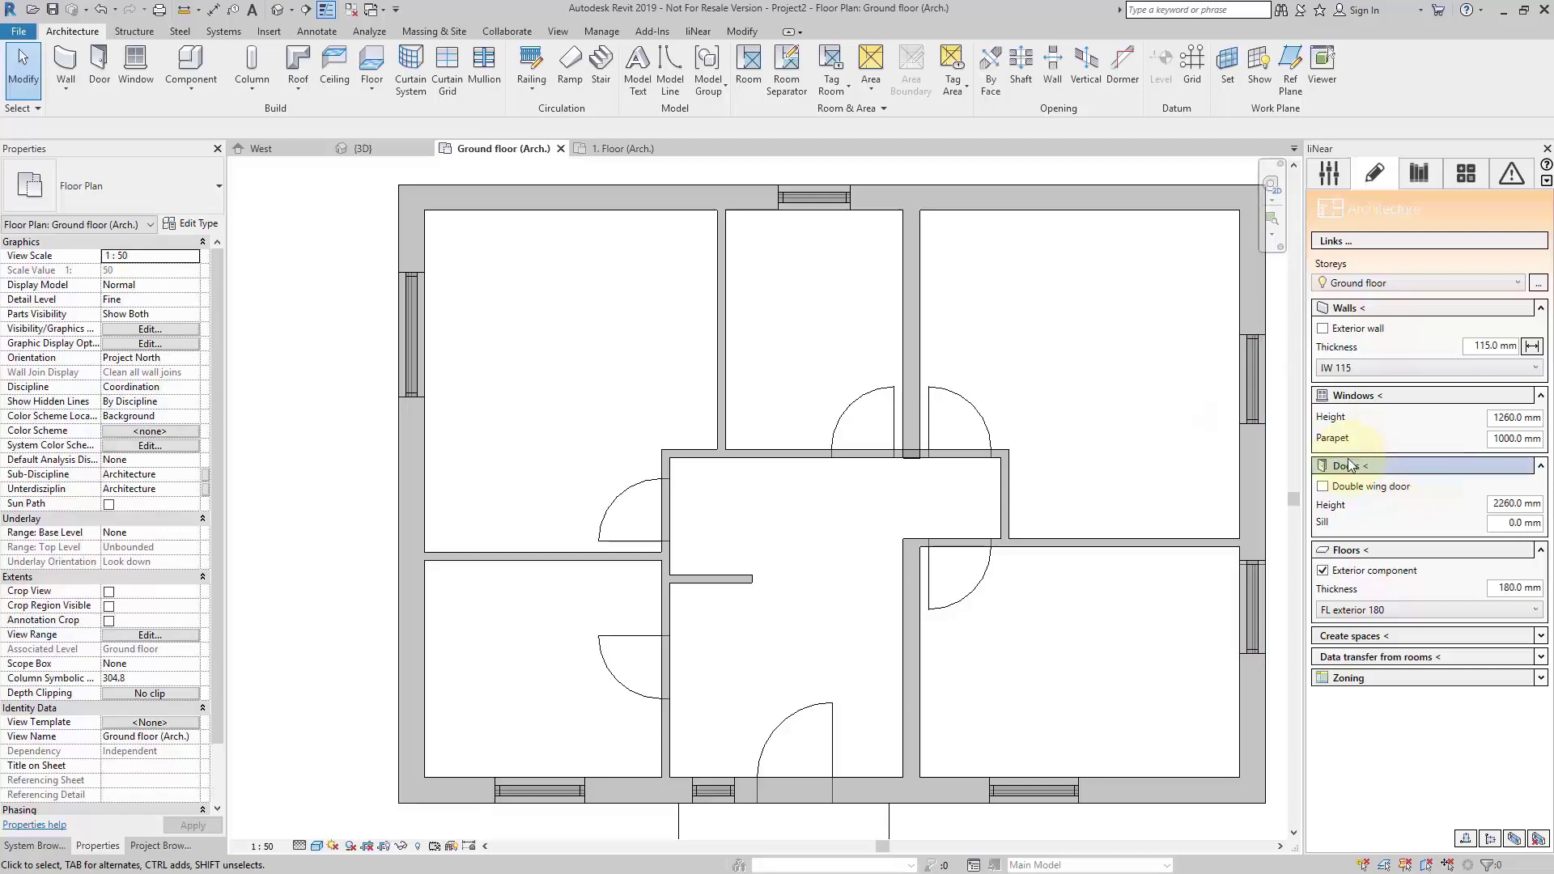
left_click(992, 448)
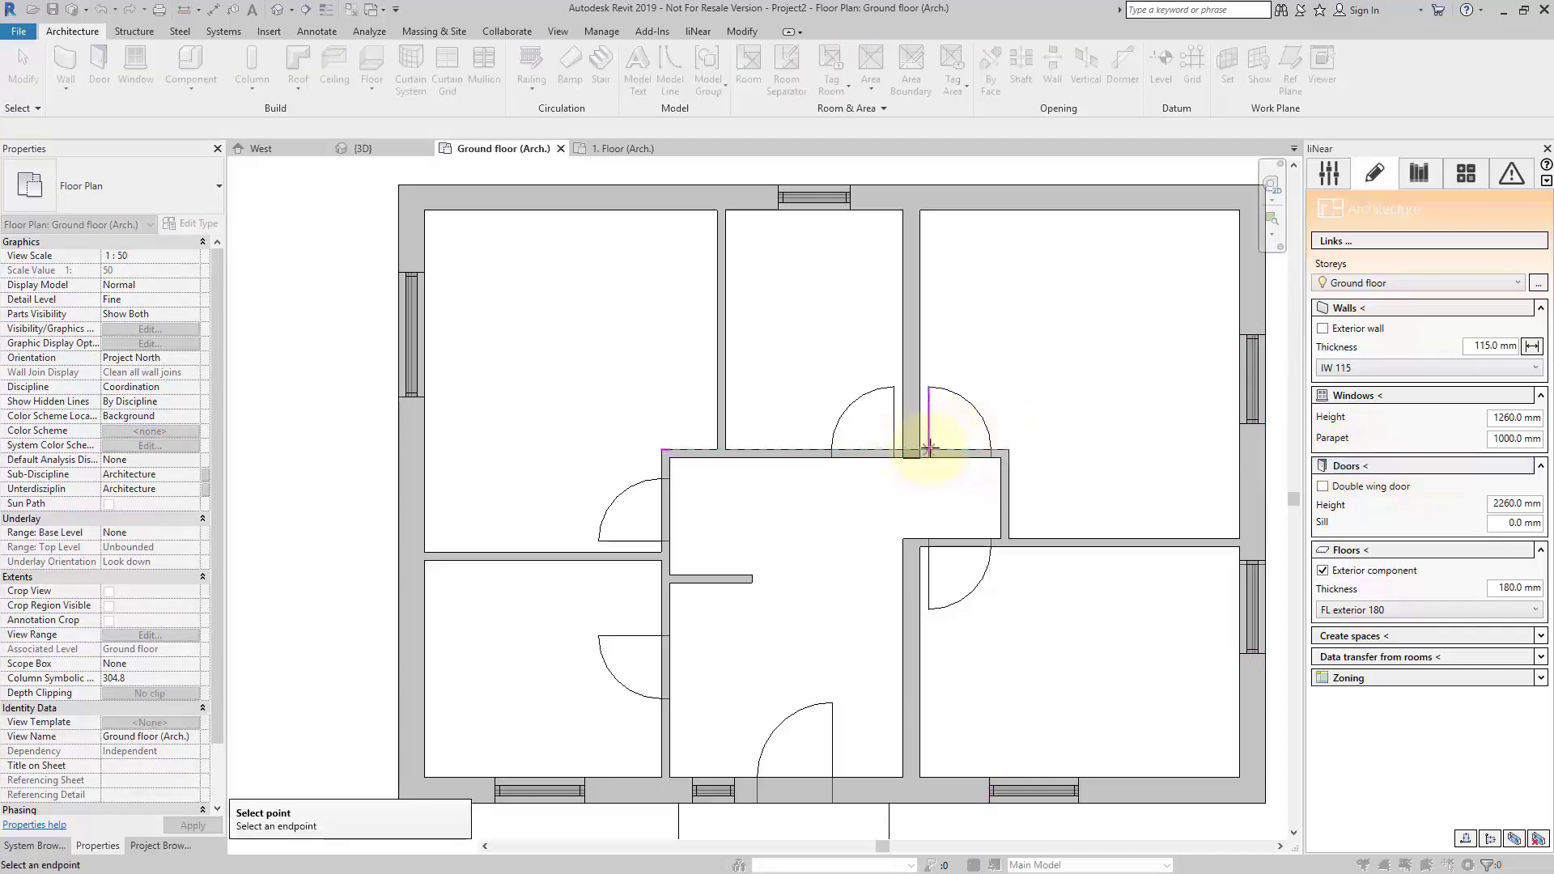
left_click(932, 407)
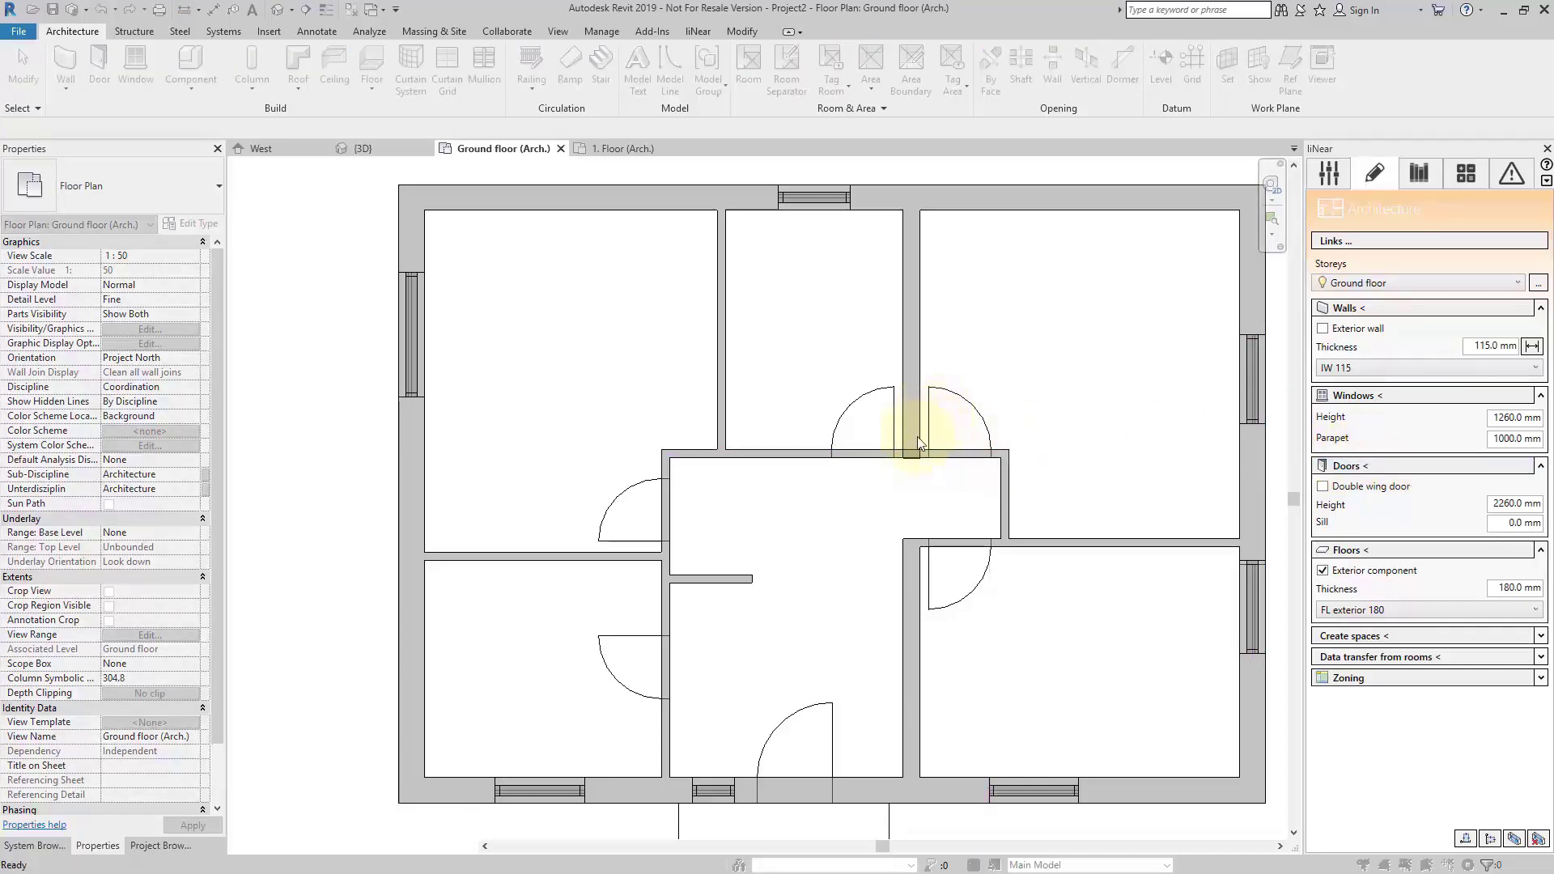
scroll(892, 448, "up", 2)
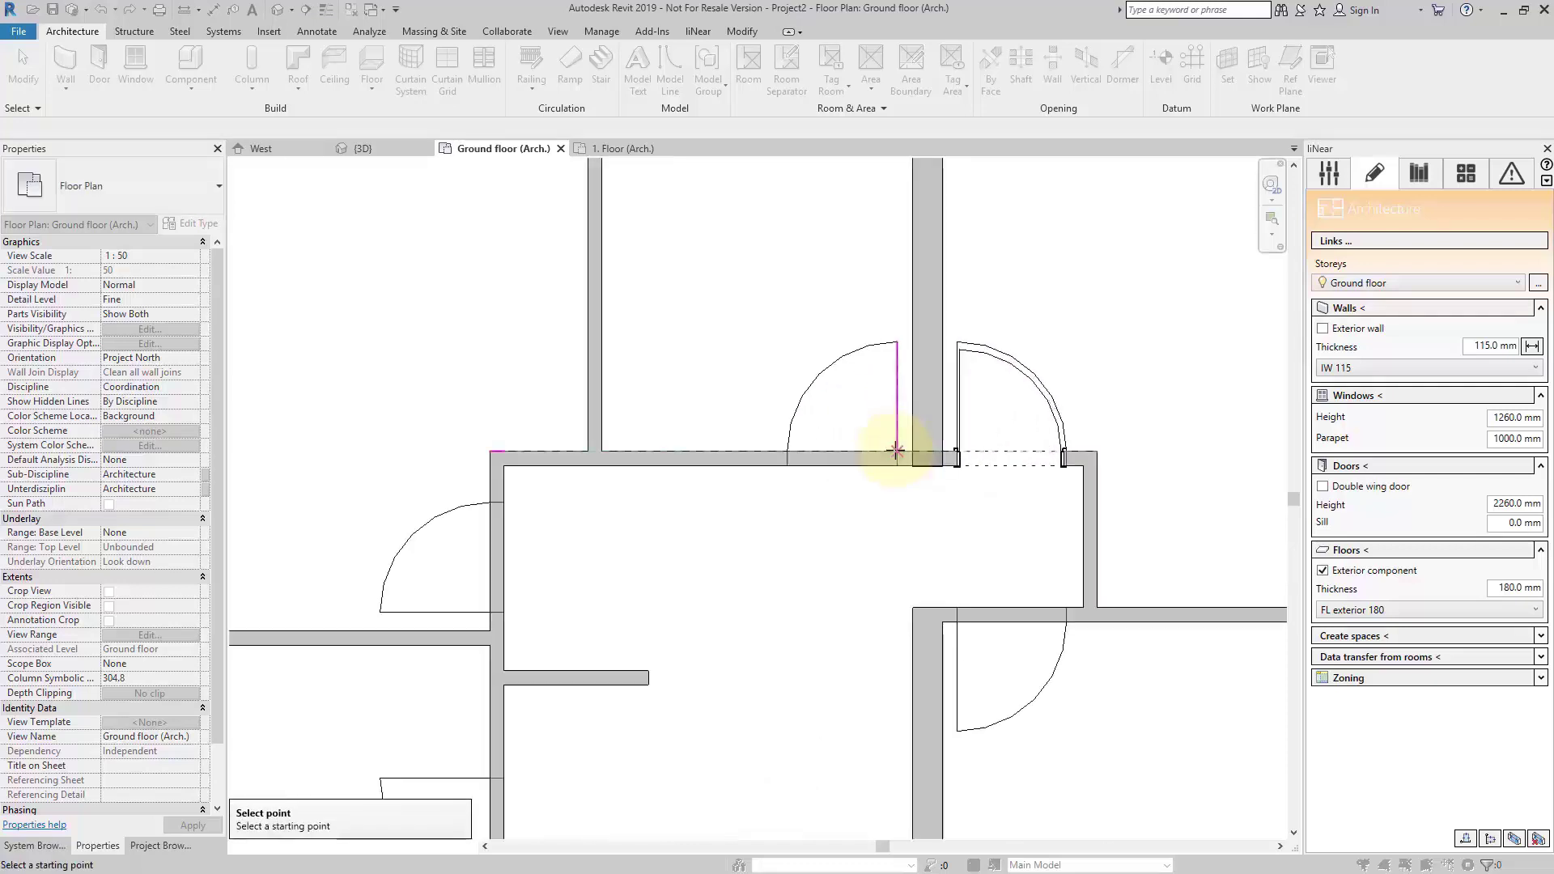
- Place single-wing doors 2260 mm high from the hallway into the upper-middle and lower-right rooms, with hinges and swings as in the plan
left_click(897, 452)
left_click(788, 450)
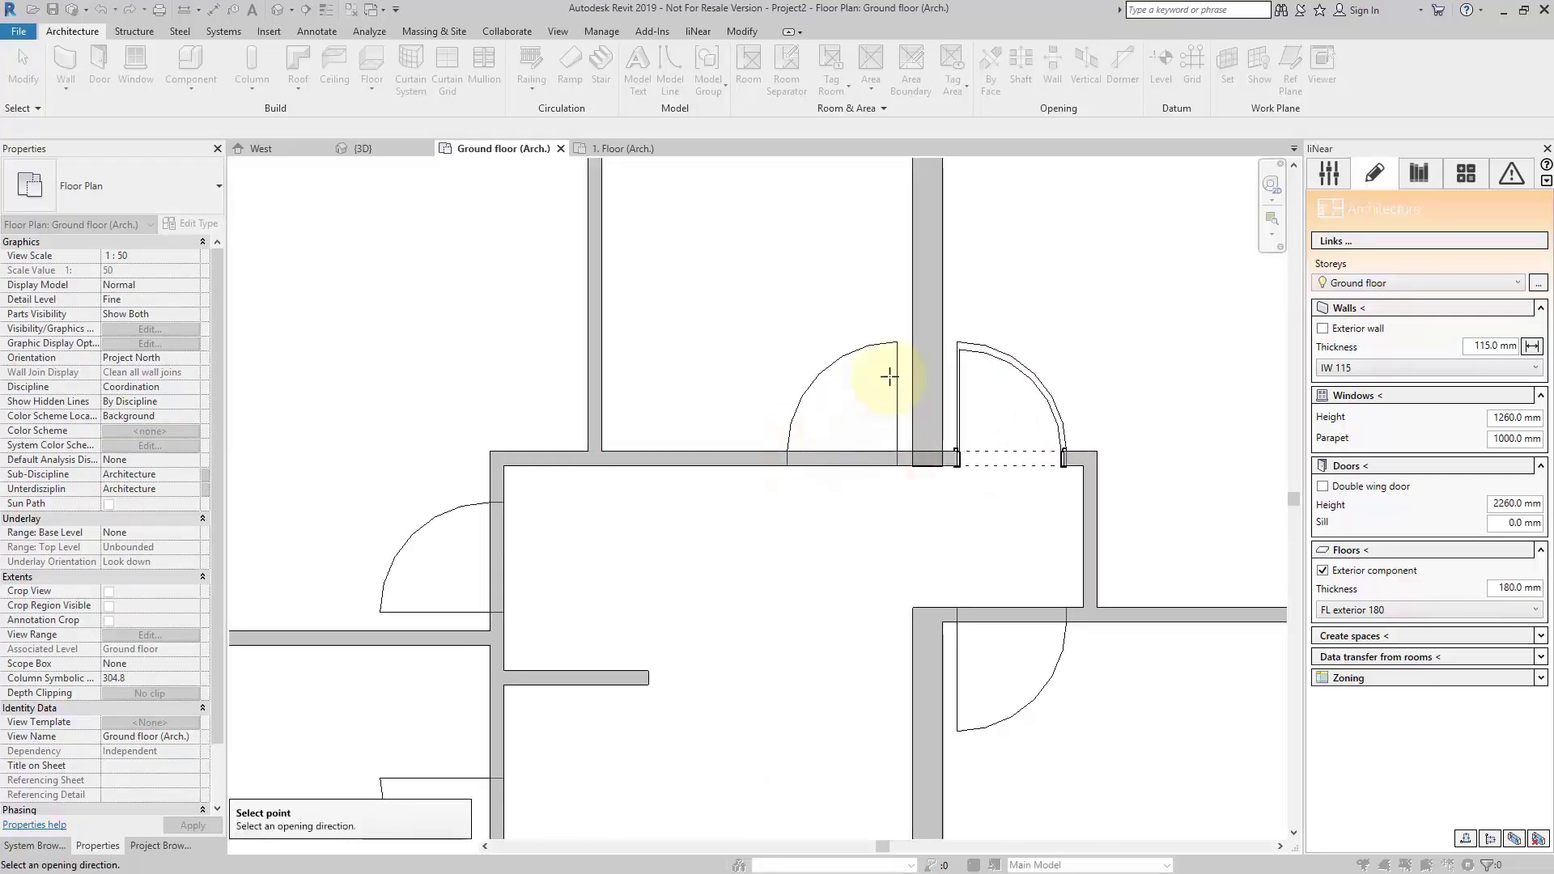
left_click(889, 376)
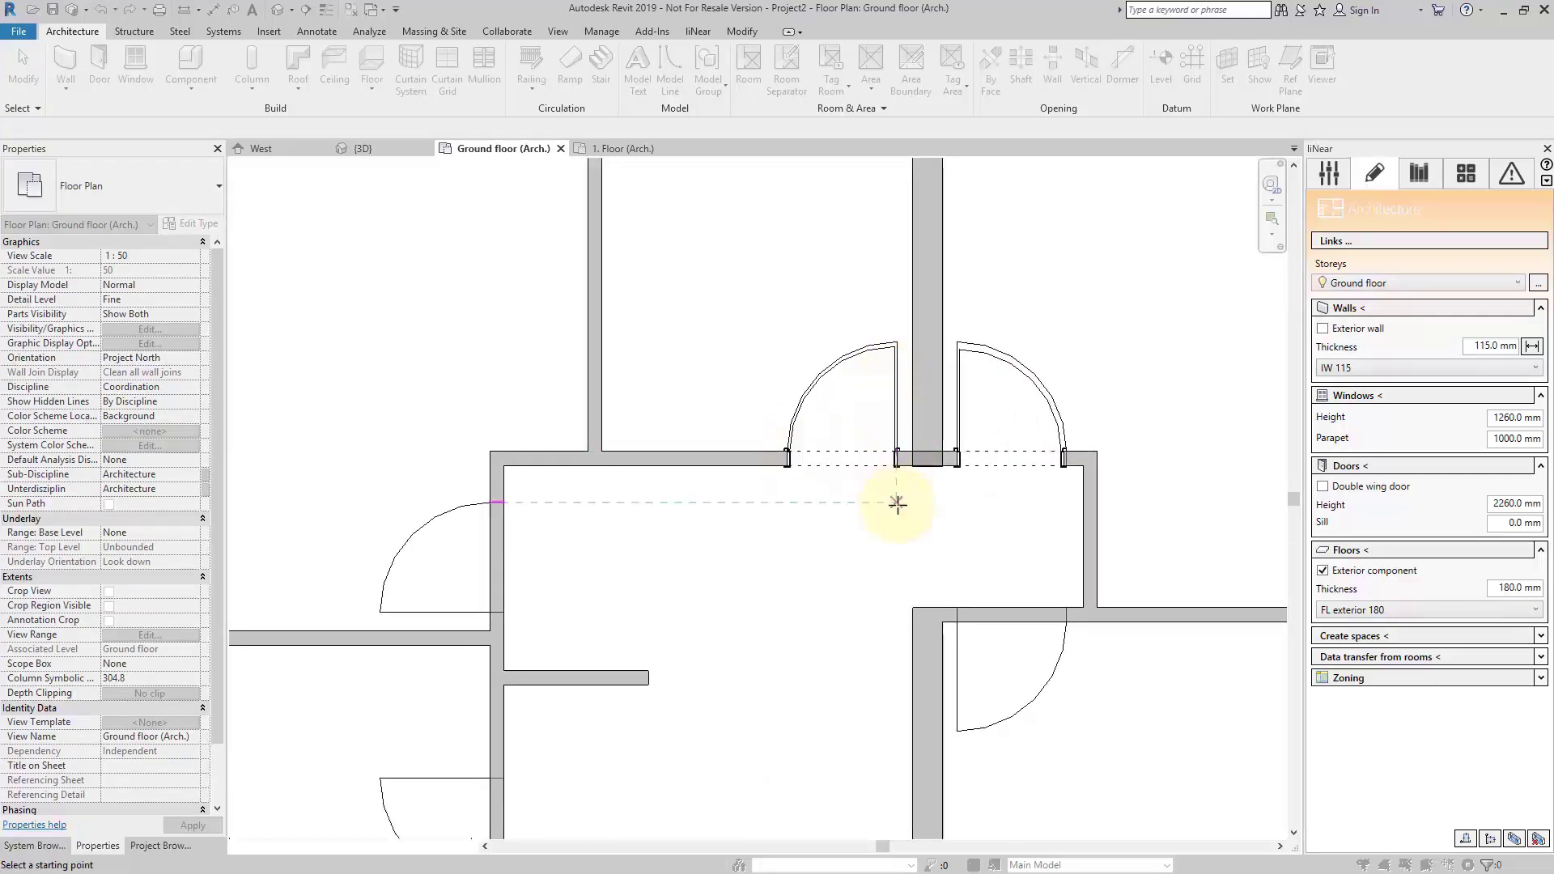
left_click(1066, 622)
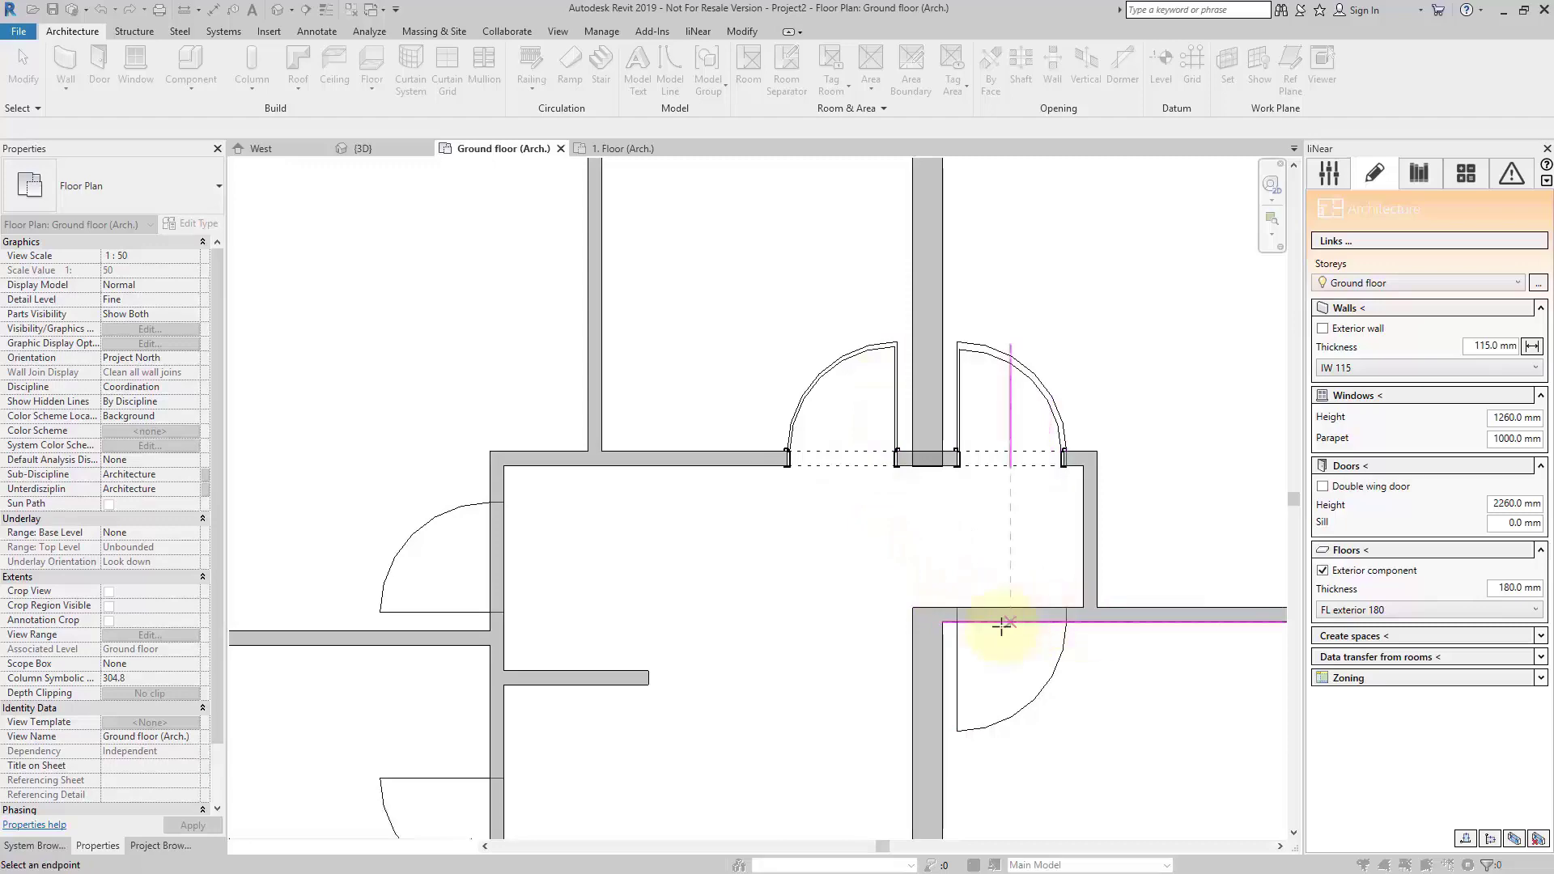
left_click(960, 639)
left_click(967, 733)
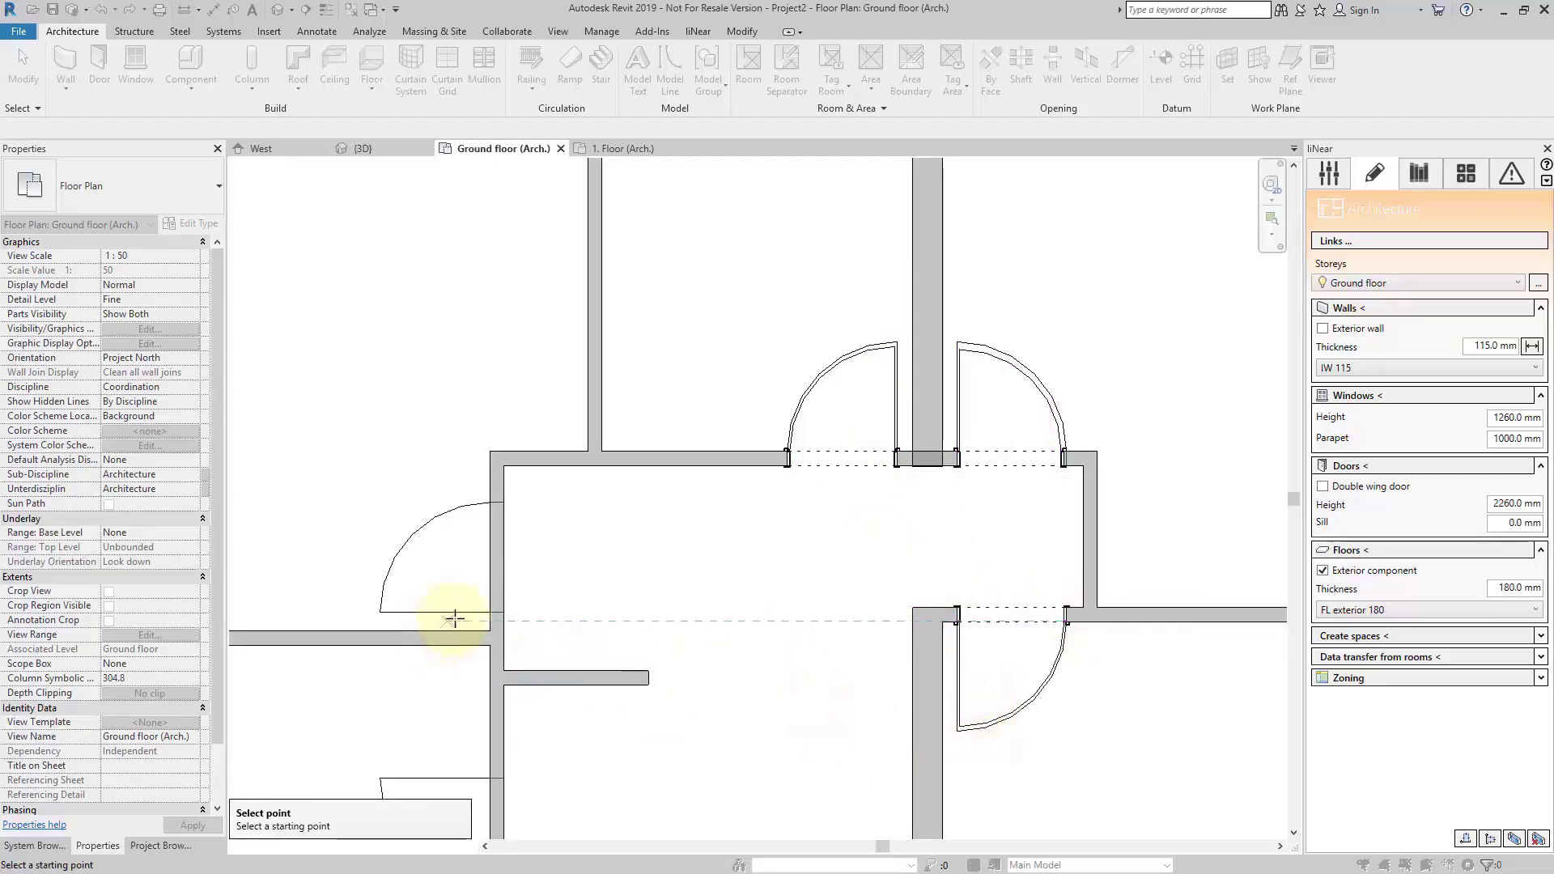
- Place two single-wing doors in the hallway's left wall, opening into the upper-left and lower-left rooms as in the plan
left_click(490, 613)
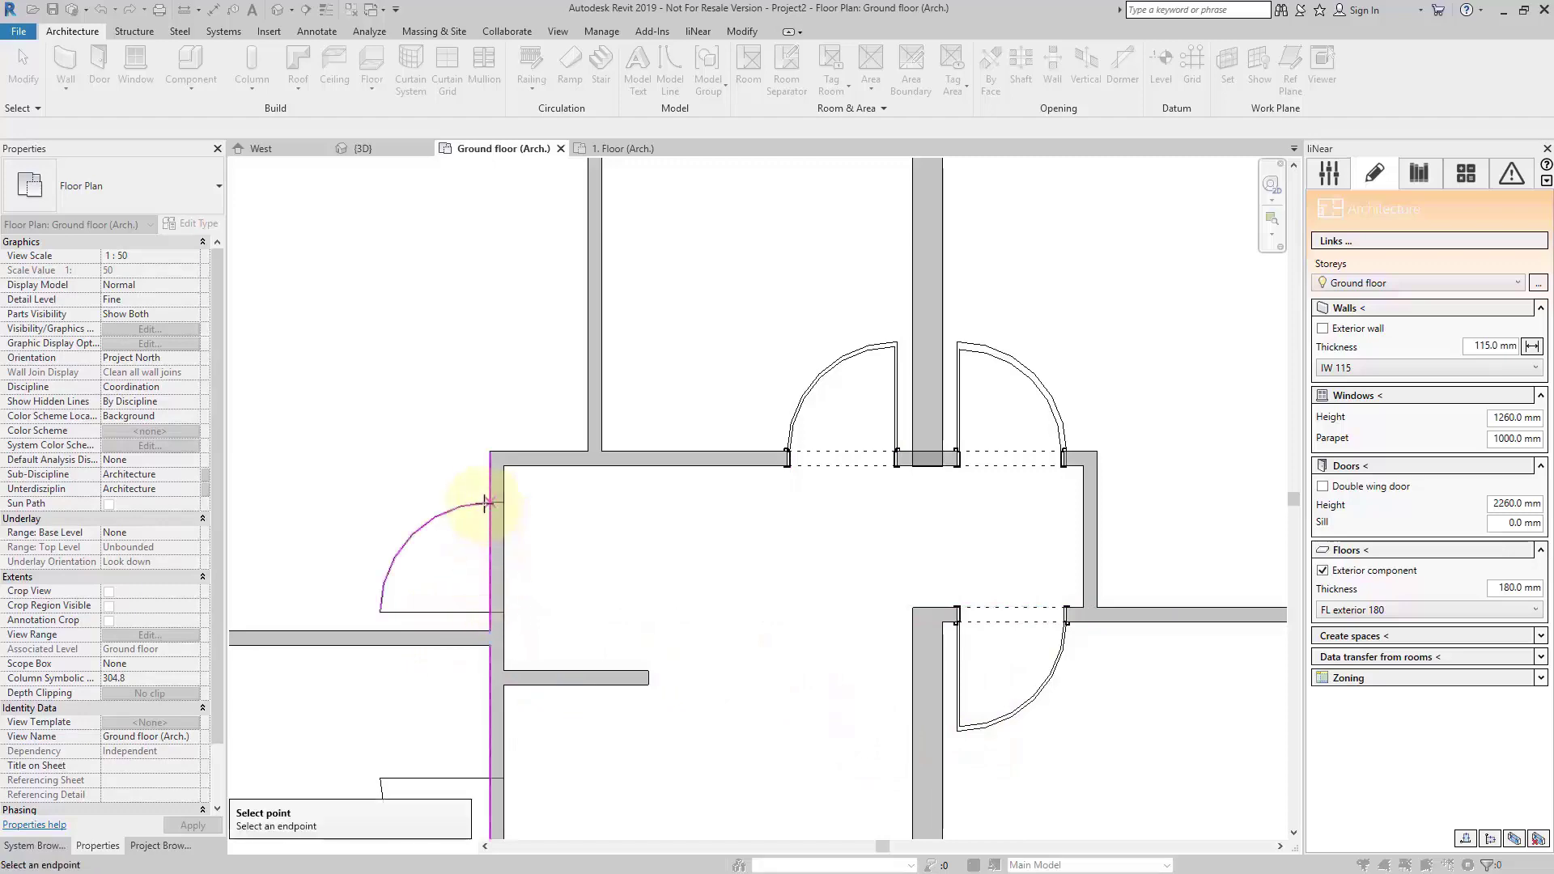
left_click(491, 495)
left_click(360, 580)
middle_click_drag(458, 718, 502, 518)
left_click(518, 553)
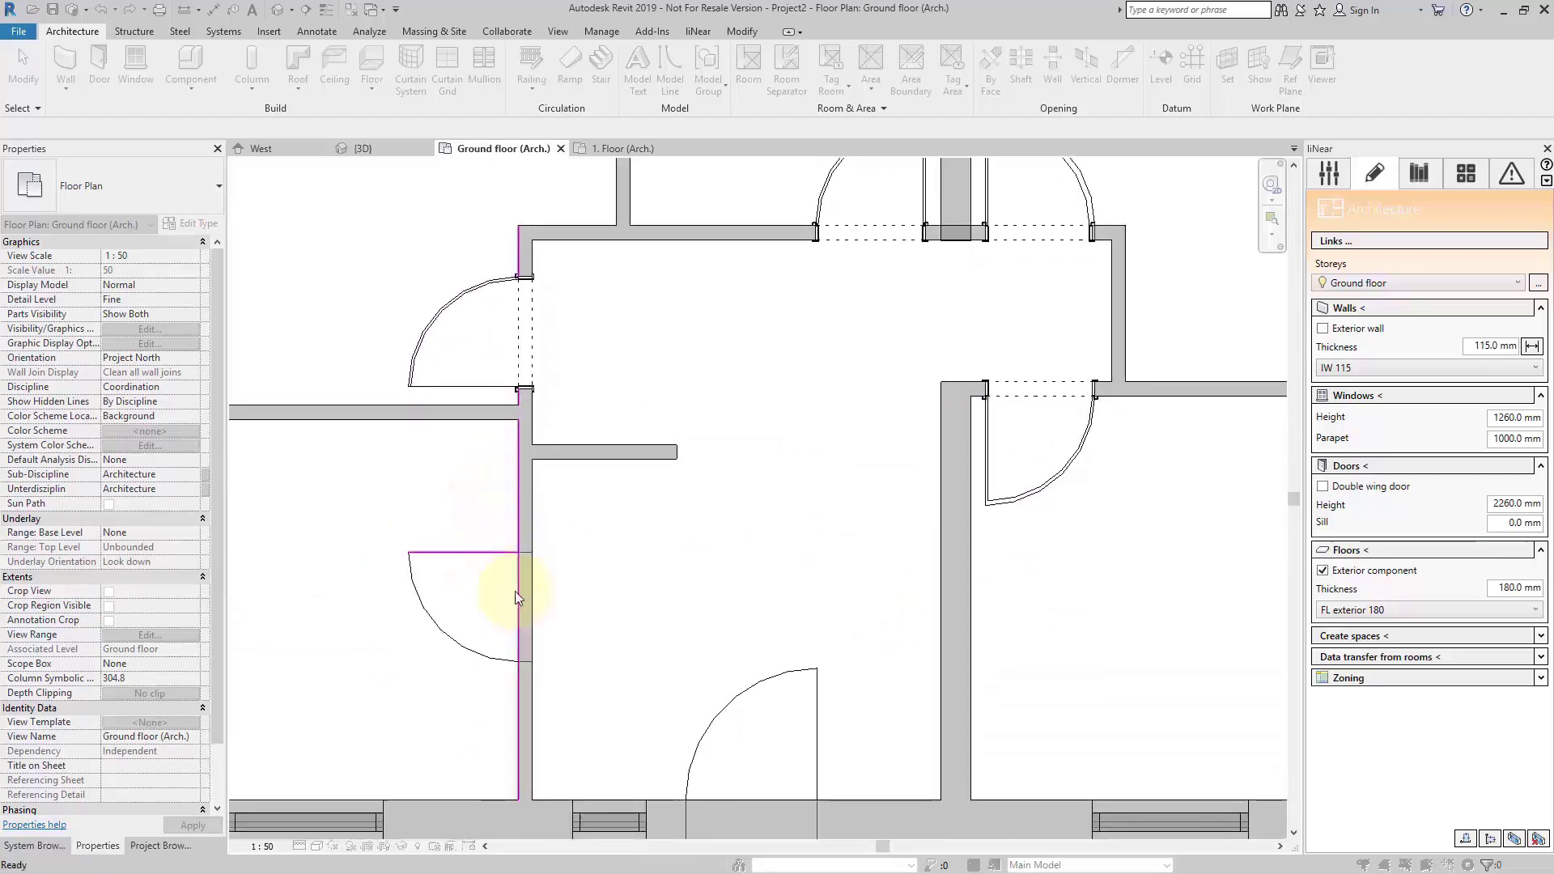
left_click(518, 662)
left_click(374, 567)
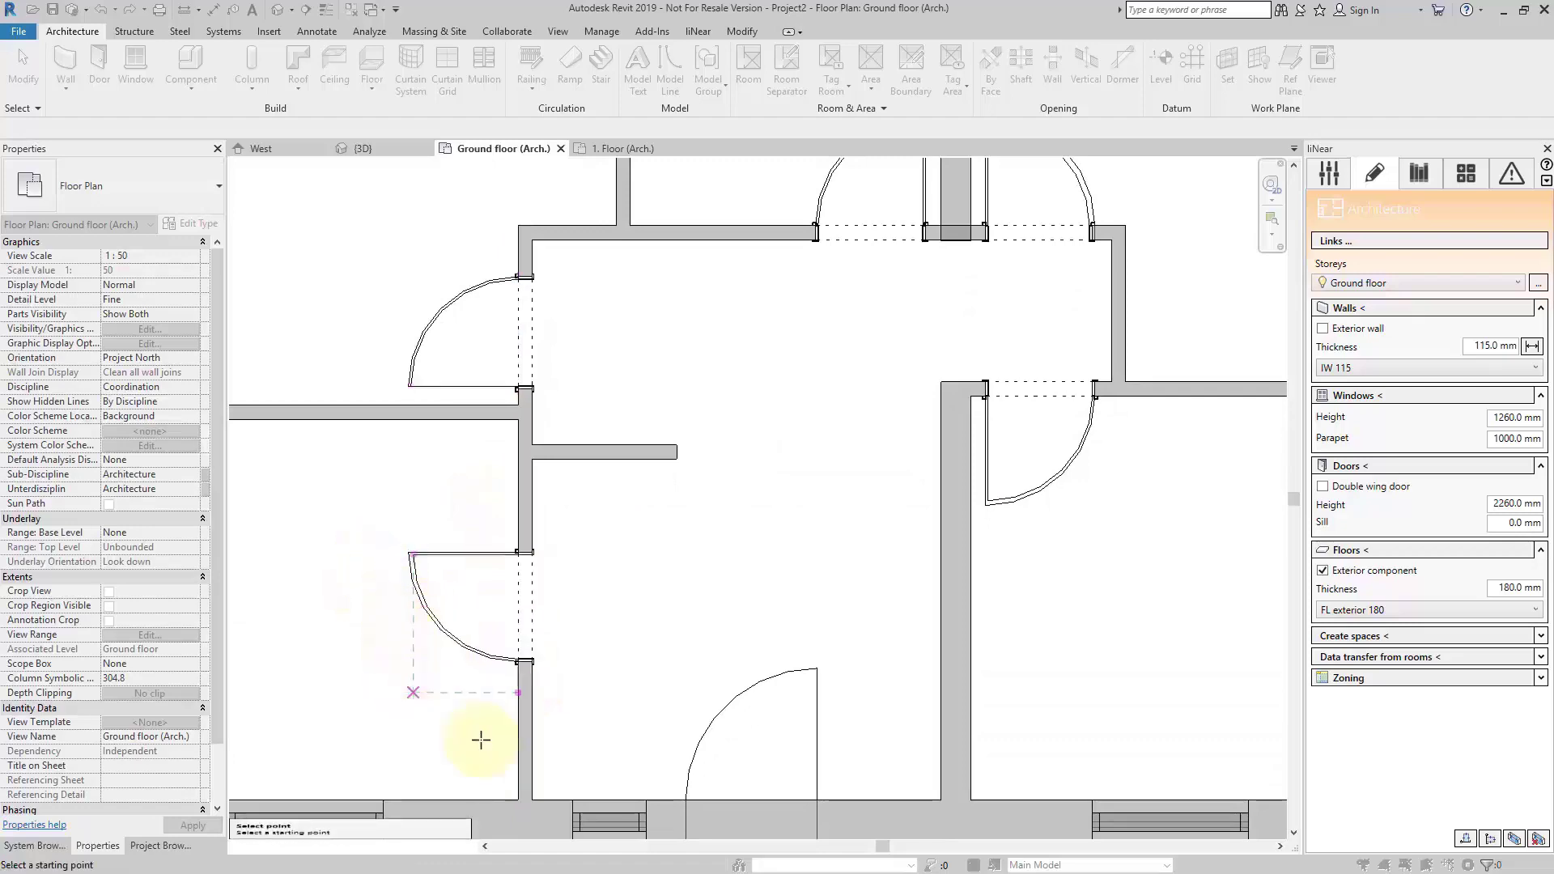
- Place the entrance door in the lower exterior wall, opening inward with its hinge on the right as in the plan
middle_click_drag(794, 761, 782, 650)
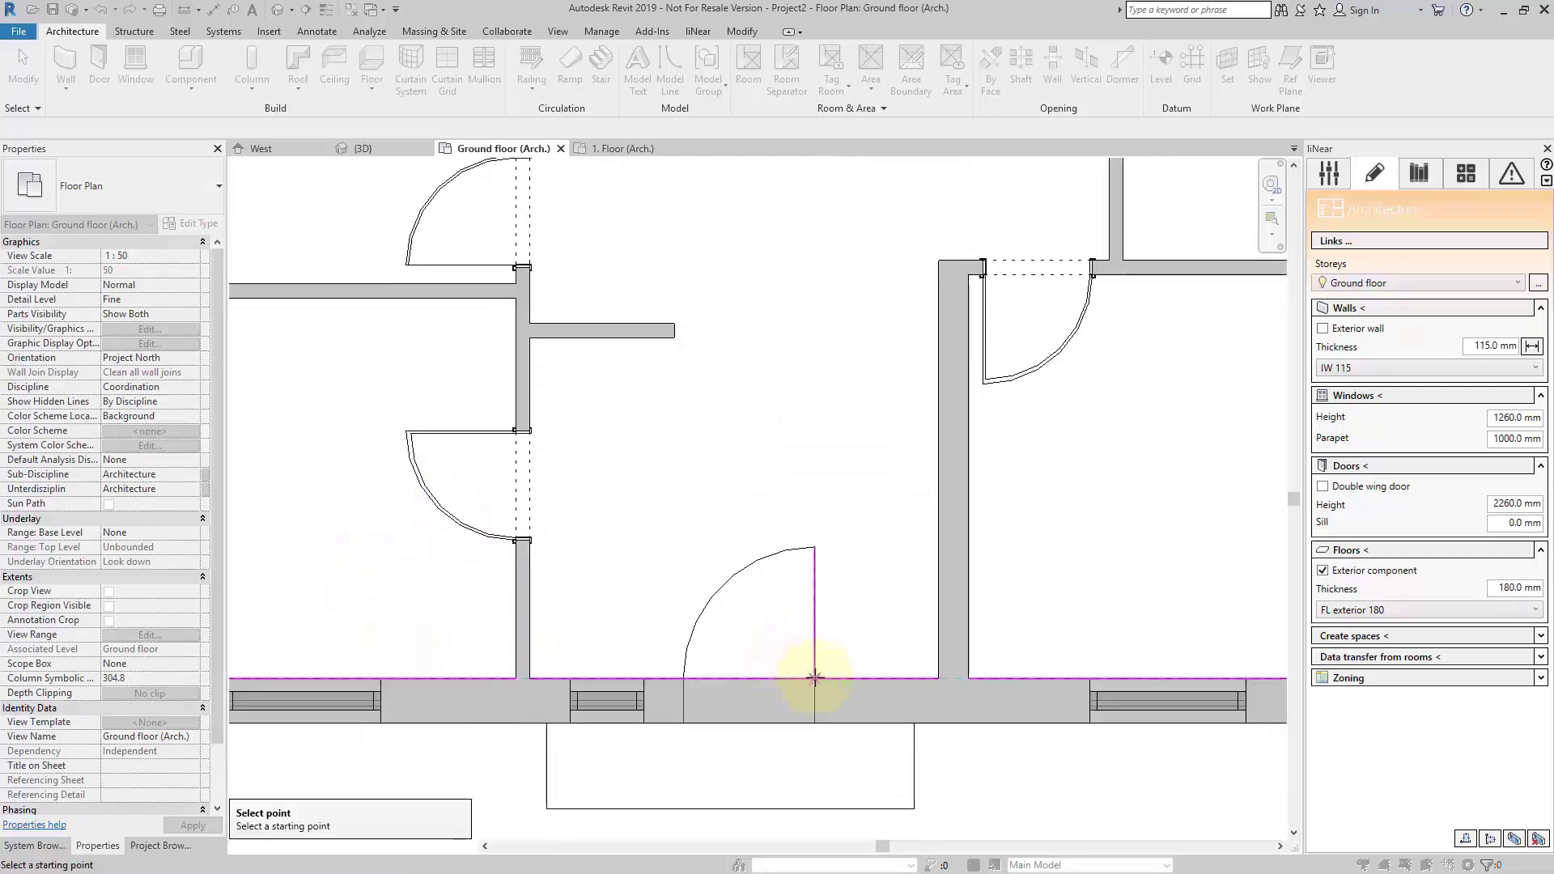
left_click(814, 678)
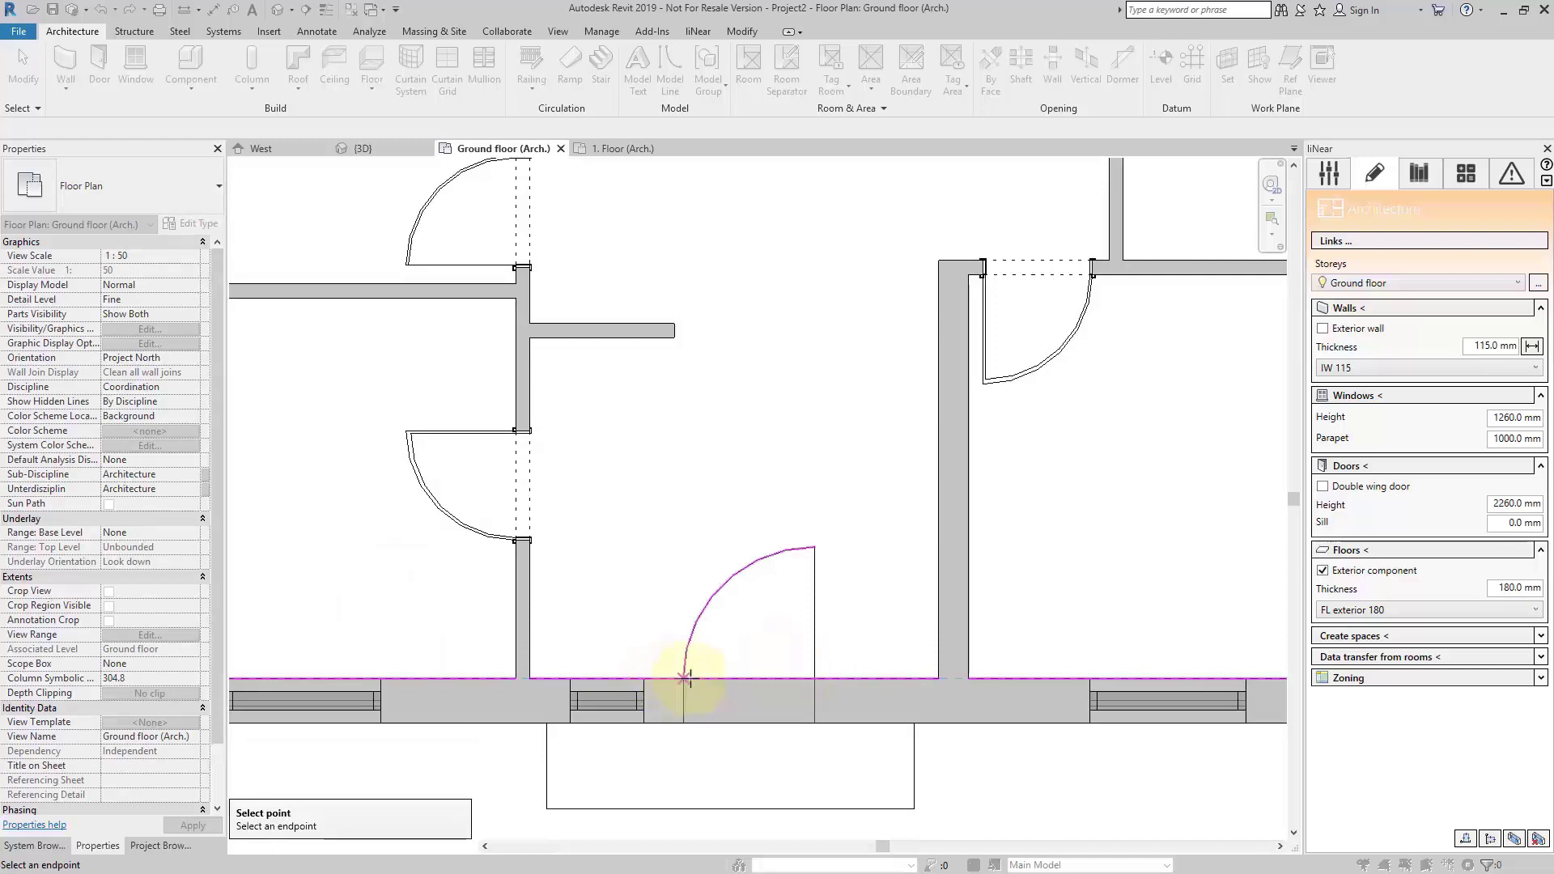
left_click(690, 679)
left_click(842, 553)
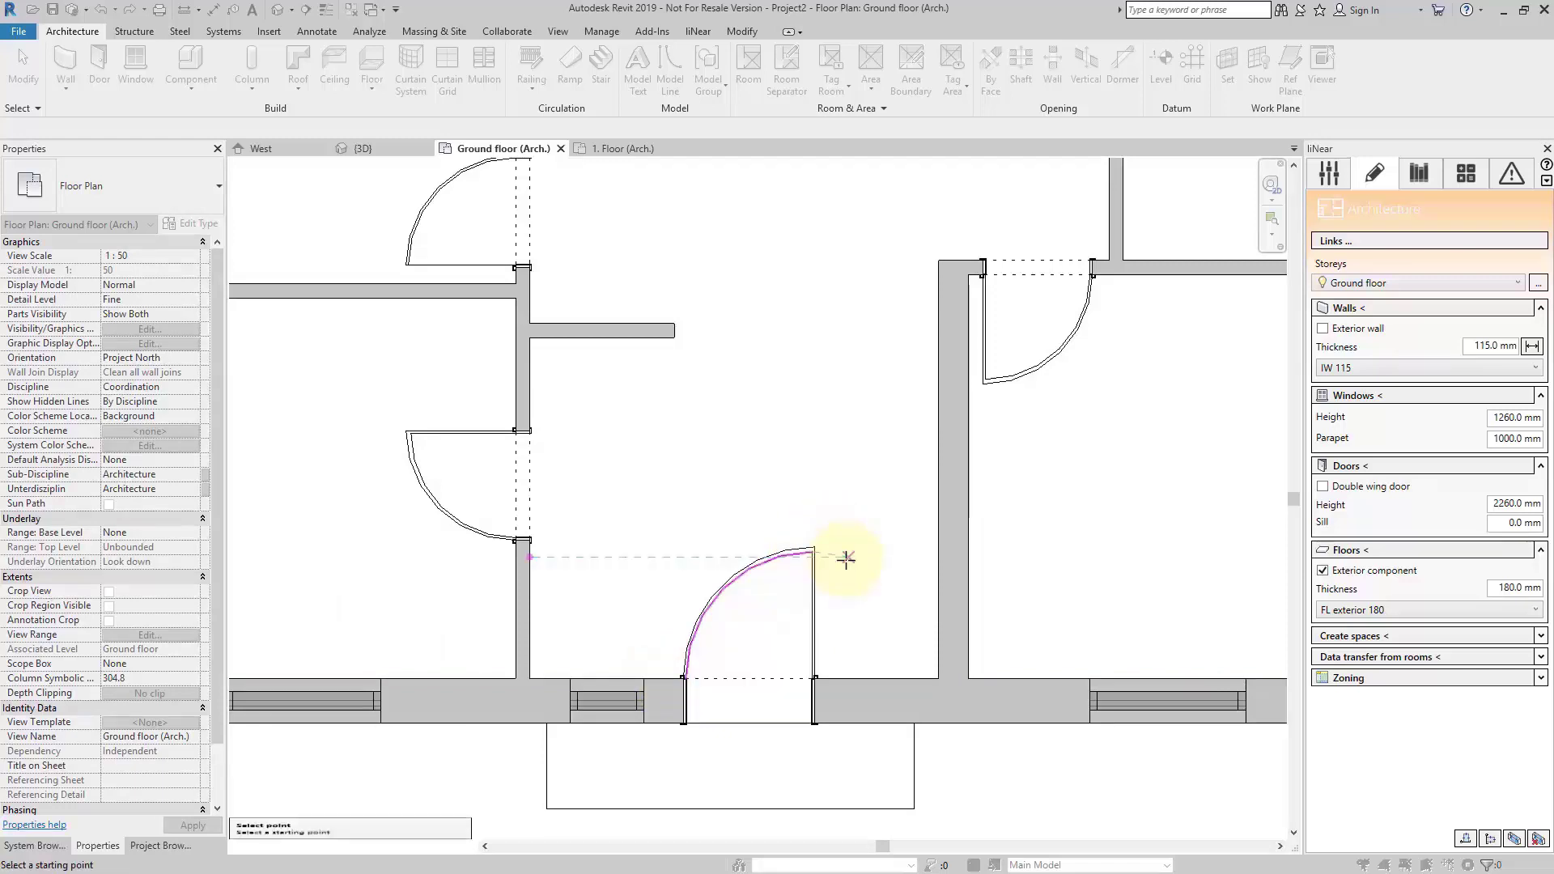
scroll(844, 556, "down", 2)
scroll(844, 558, "down", 3)
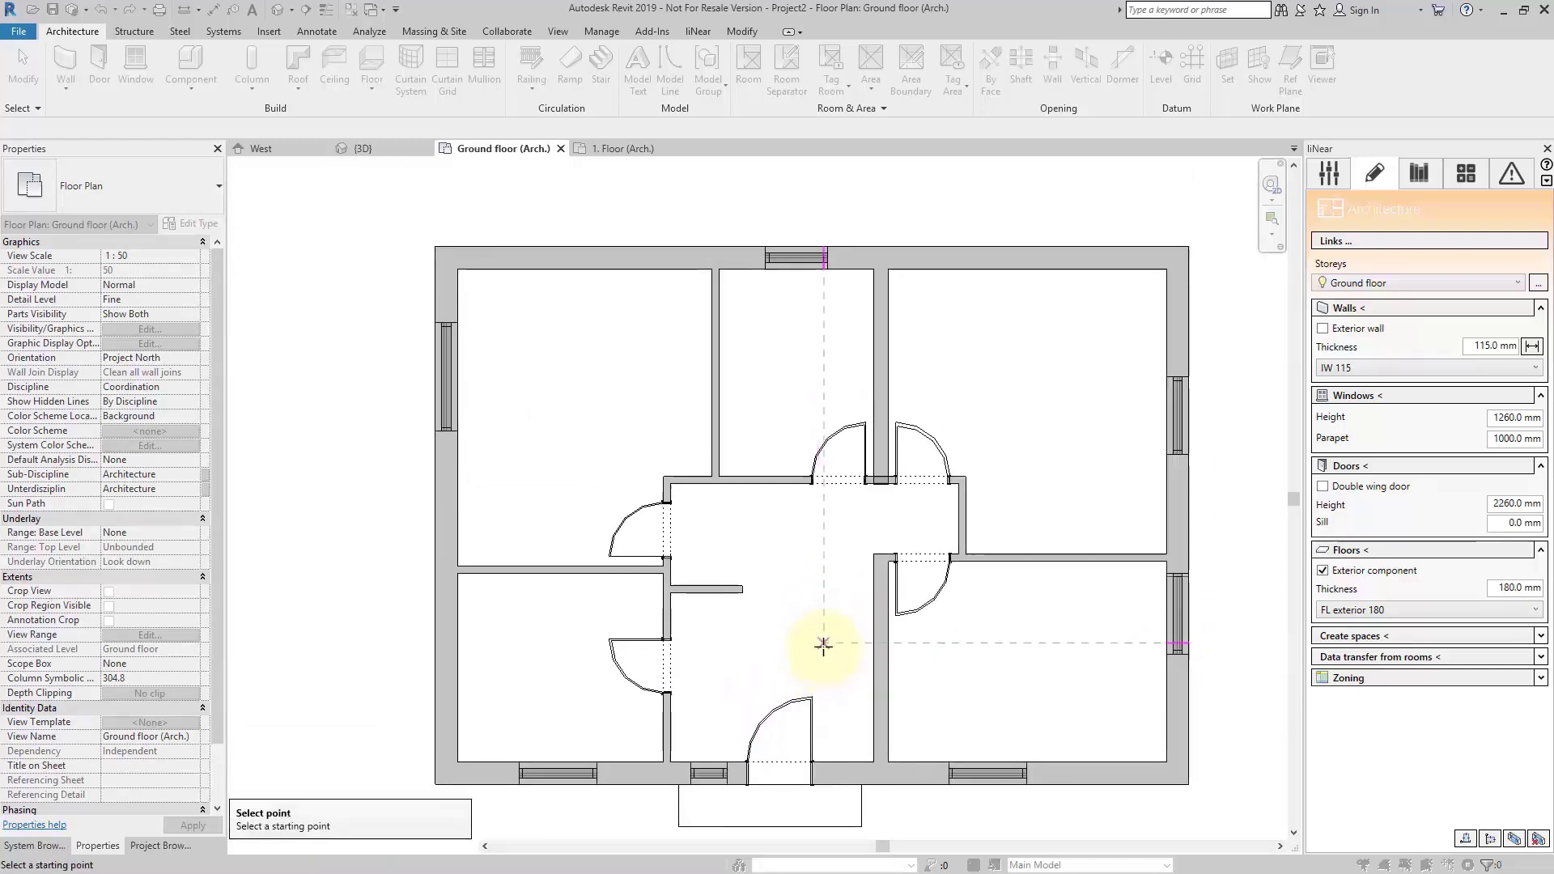
key("Escape")
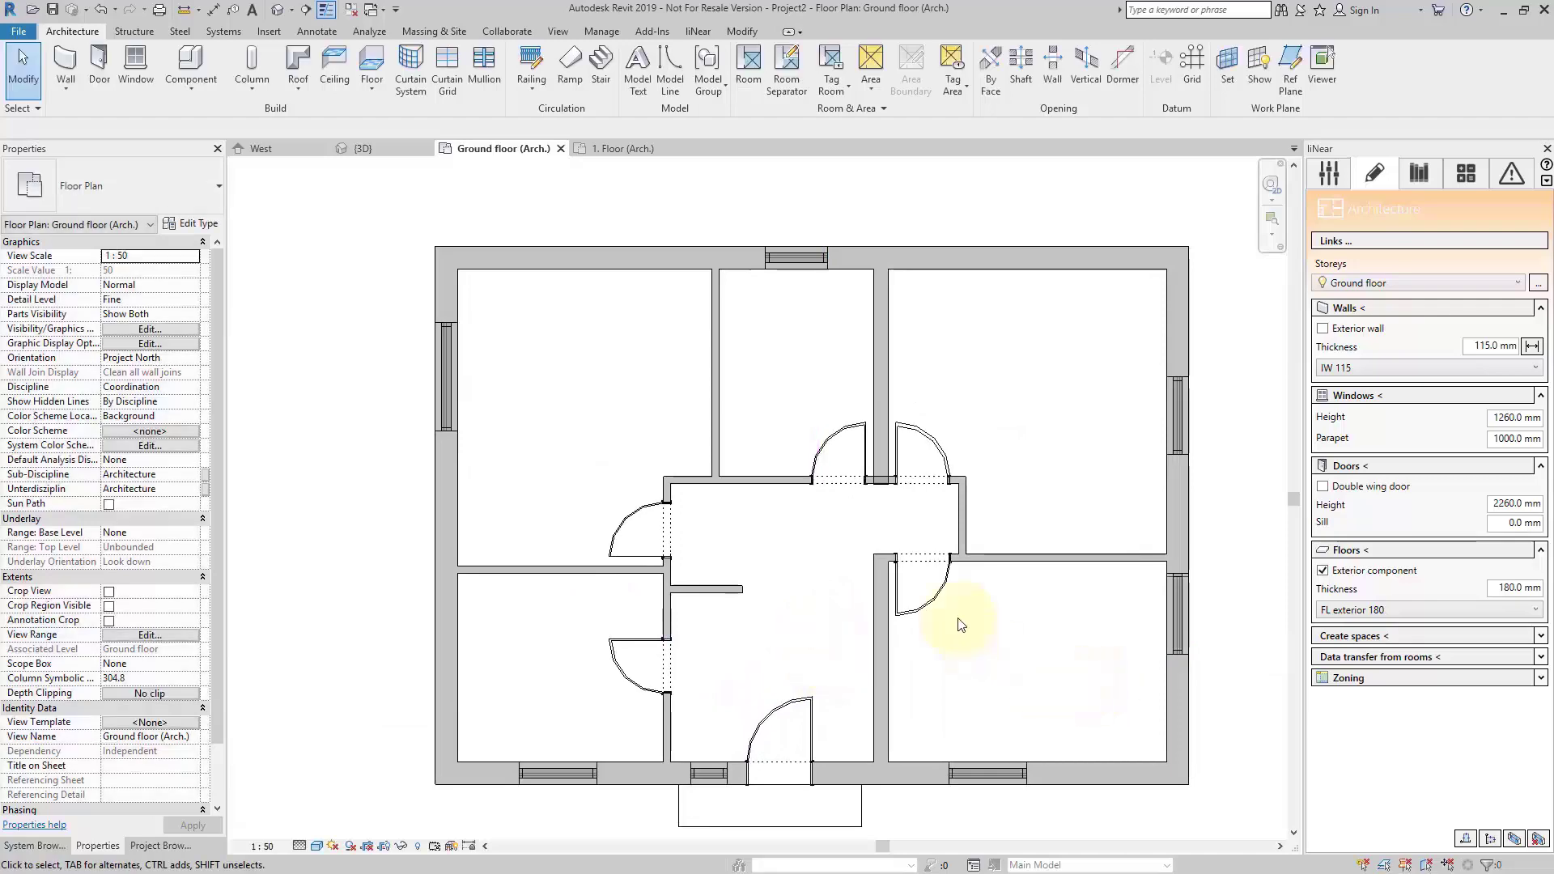
- Create an FL exterior 180 floor slab on the ground floor, bounded by the whole chain of exterior walls
left_click(1536, 549)
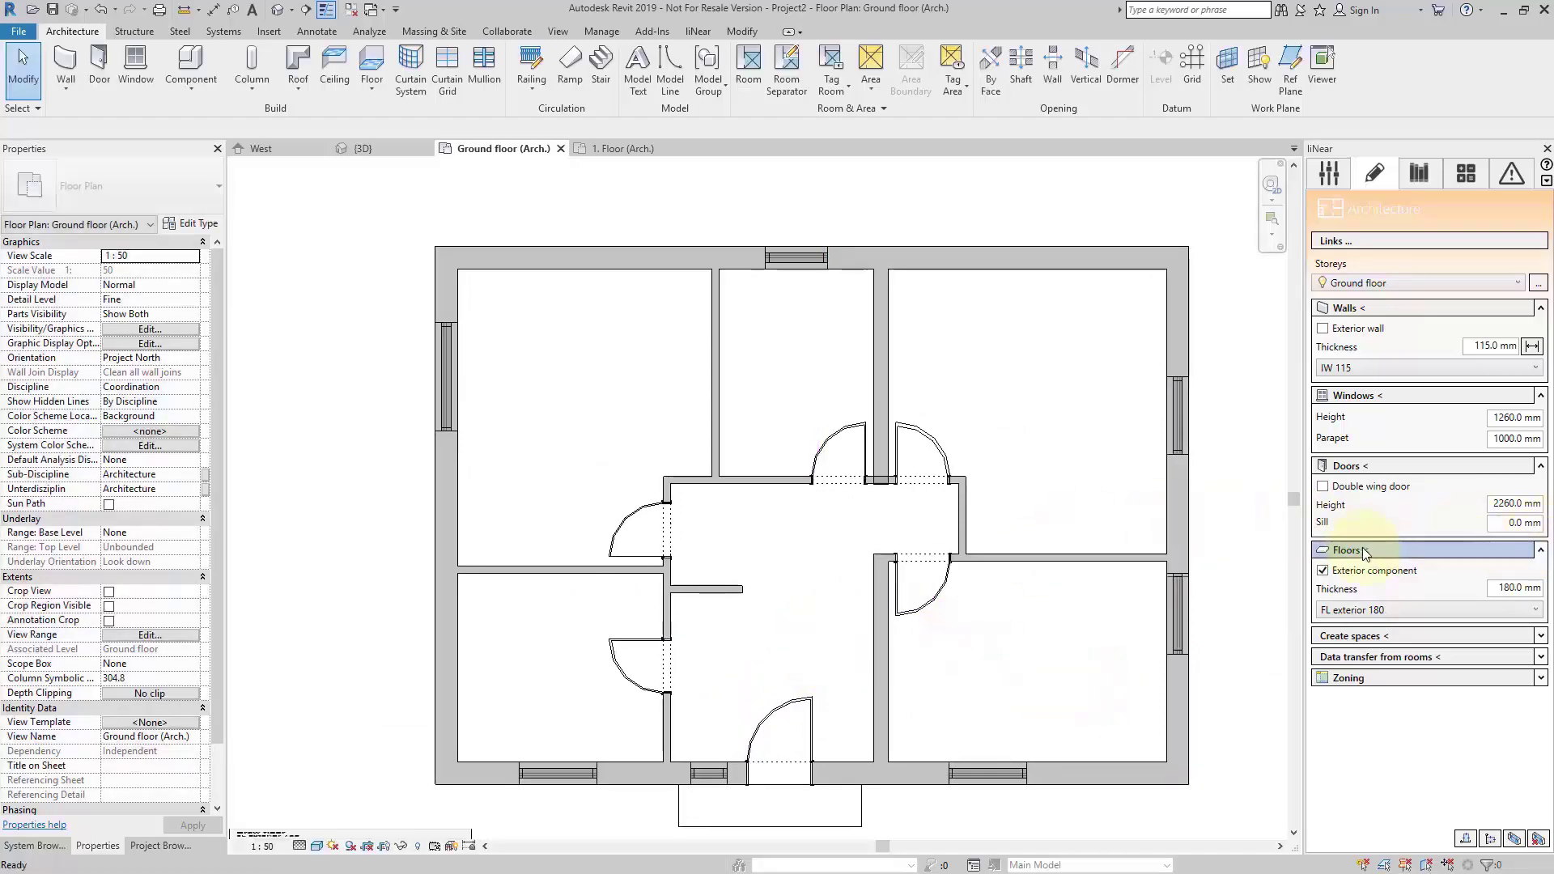
key("Tab")
left_click(555, 256)
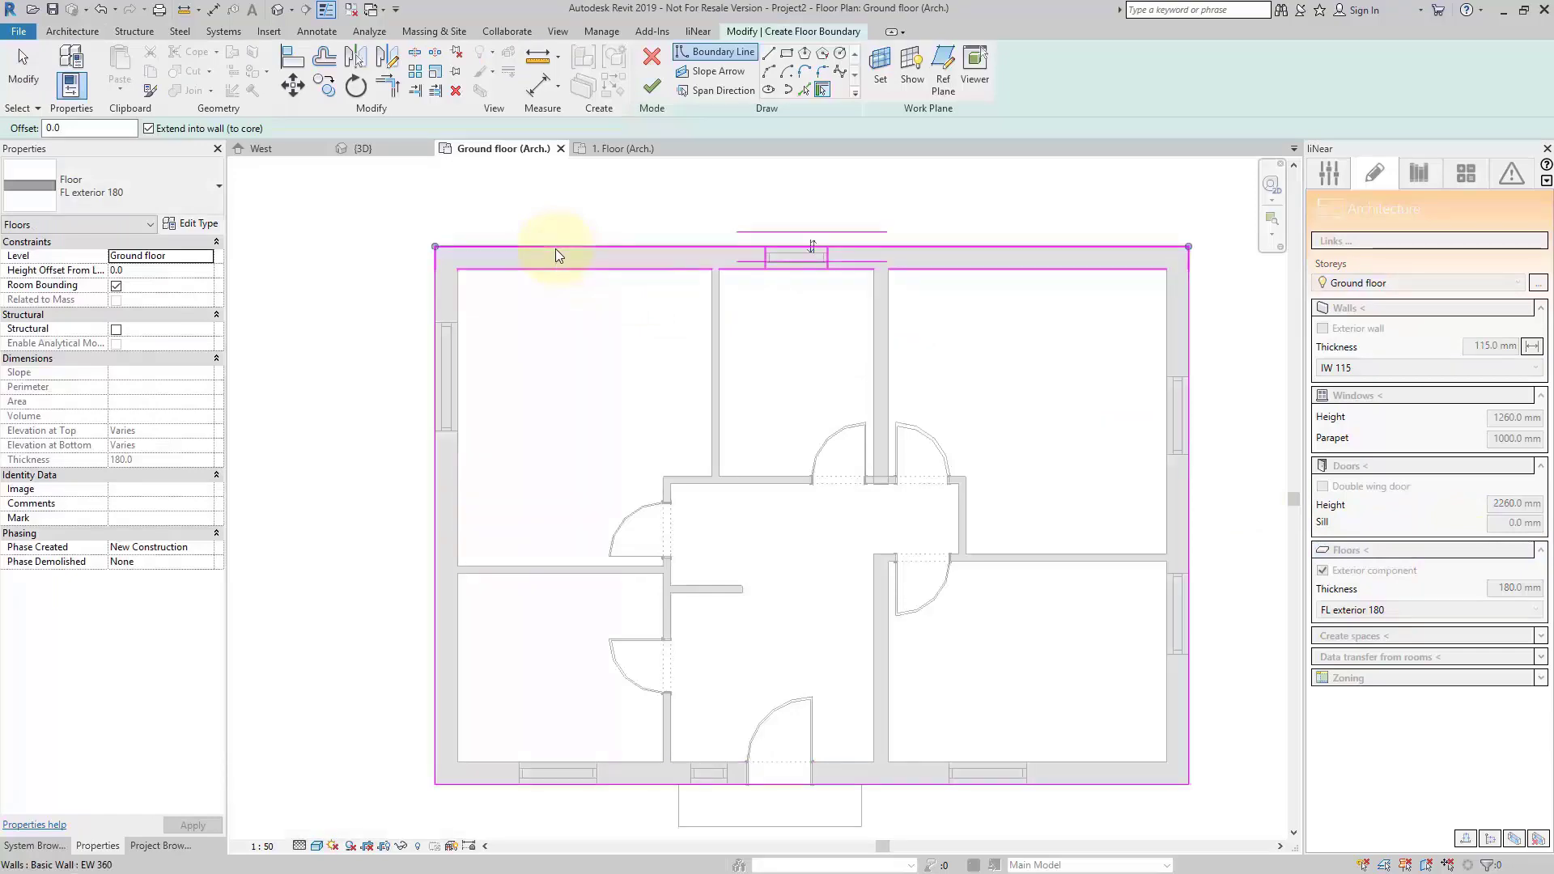
left_click(651, 87)
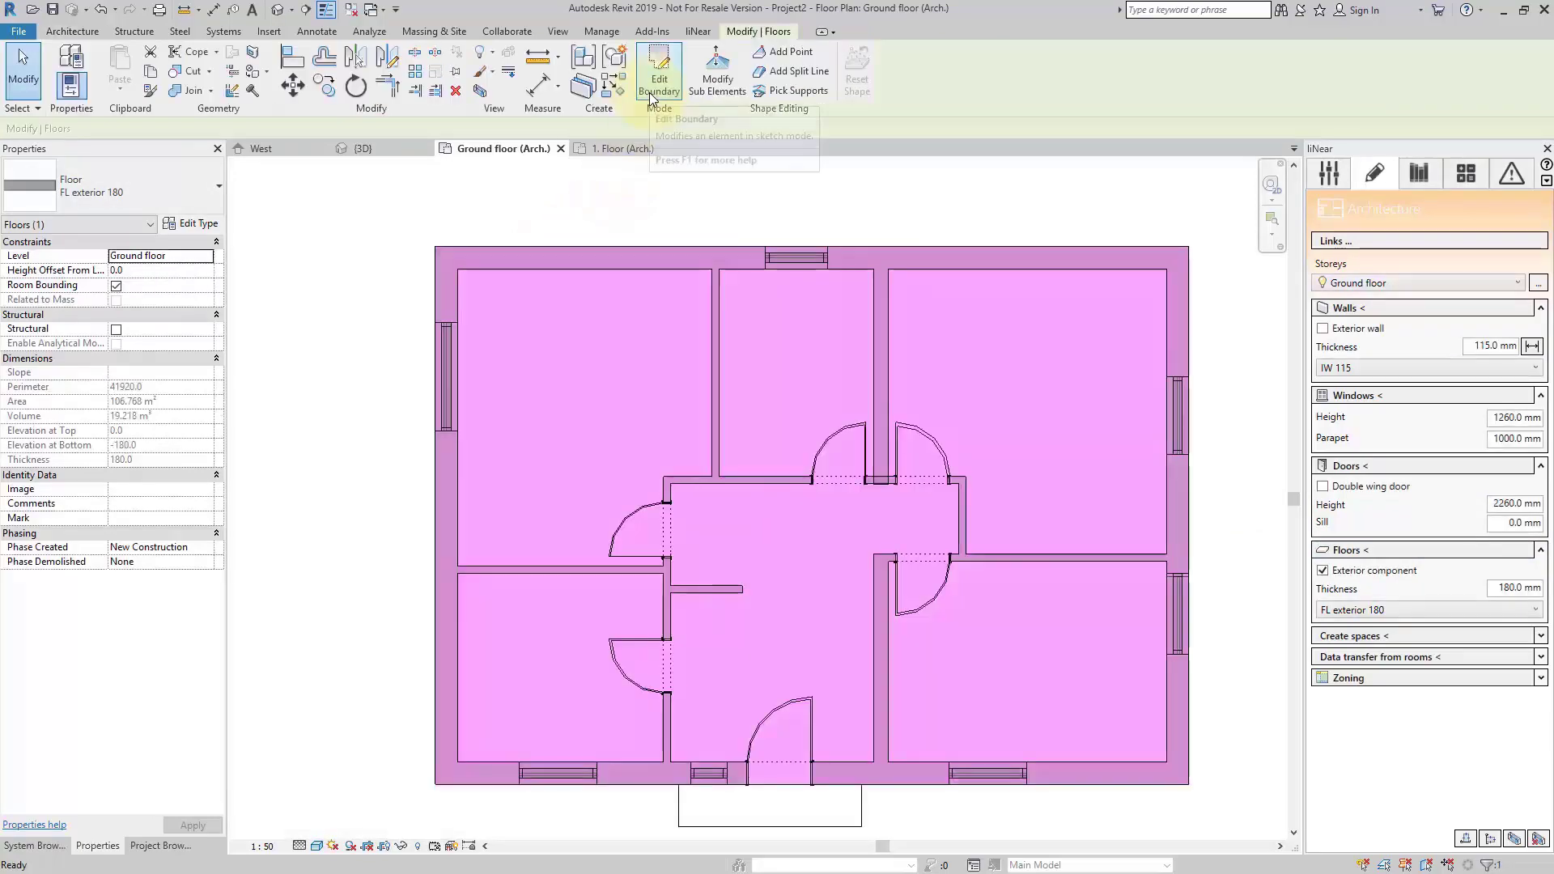
key("Escape")
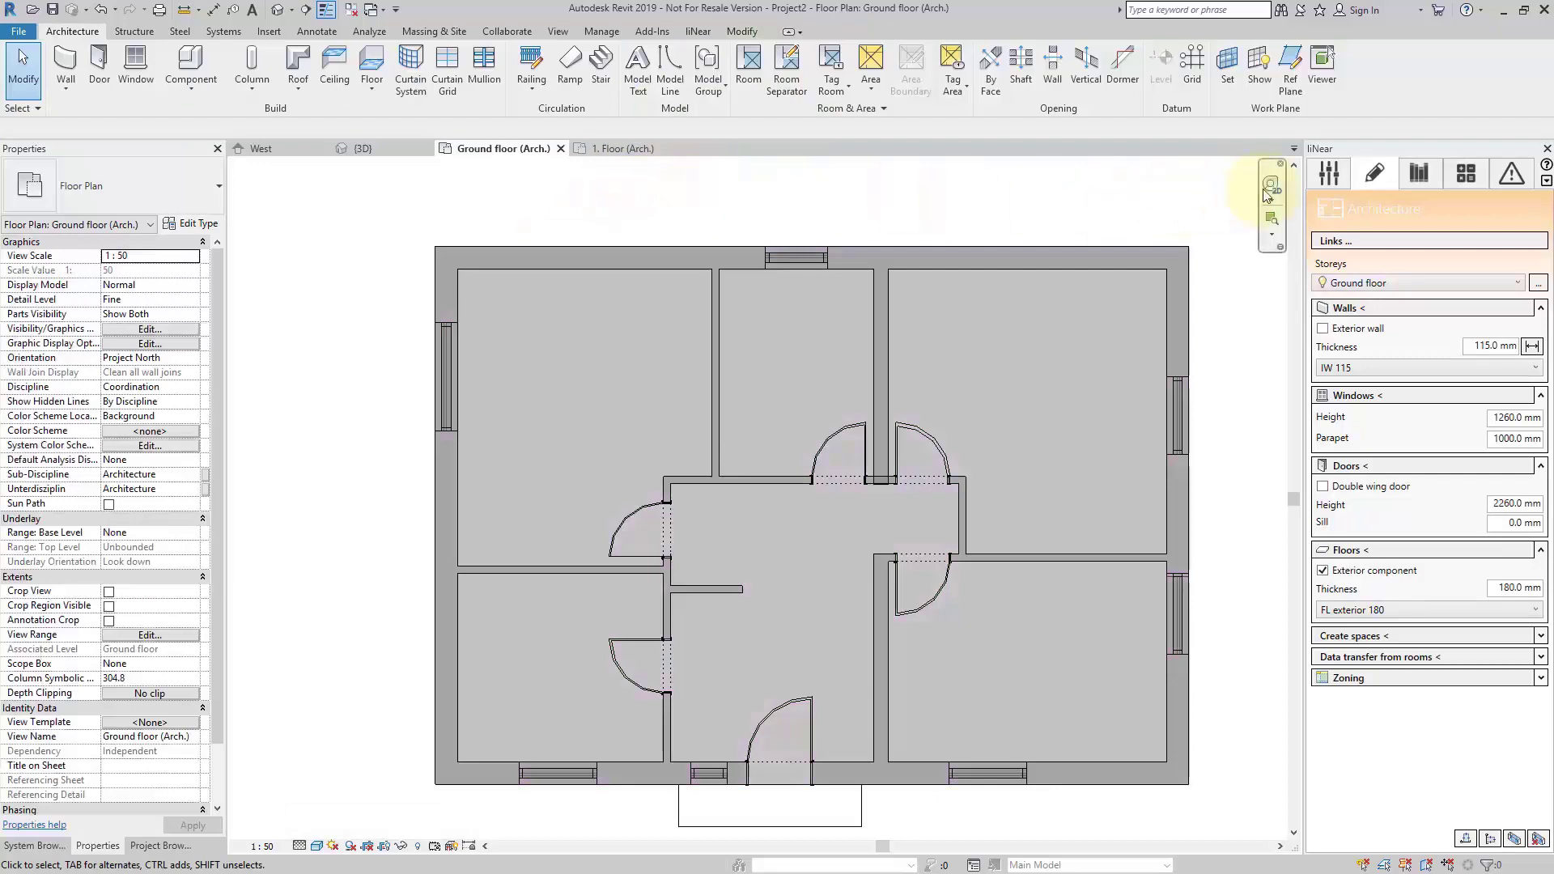
- Create an FL exterior 180 slab on storey 1. Floor along the exterior walls and attach the walls below to its underside
left_click(1321, 181)
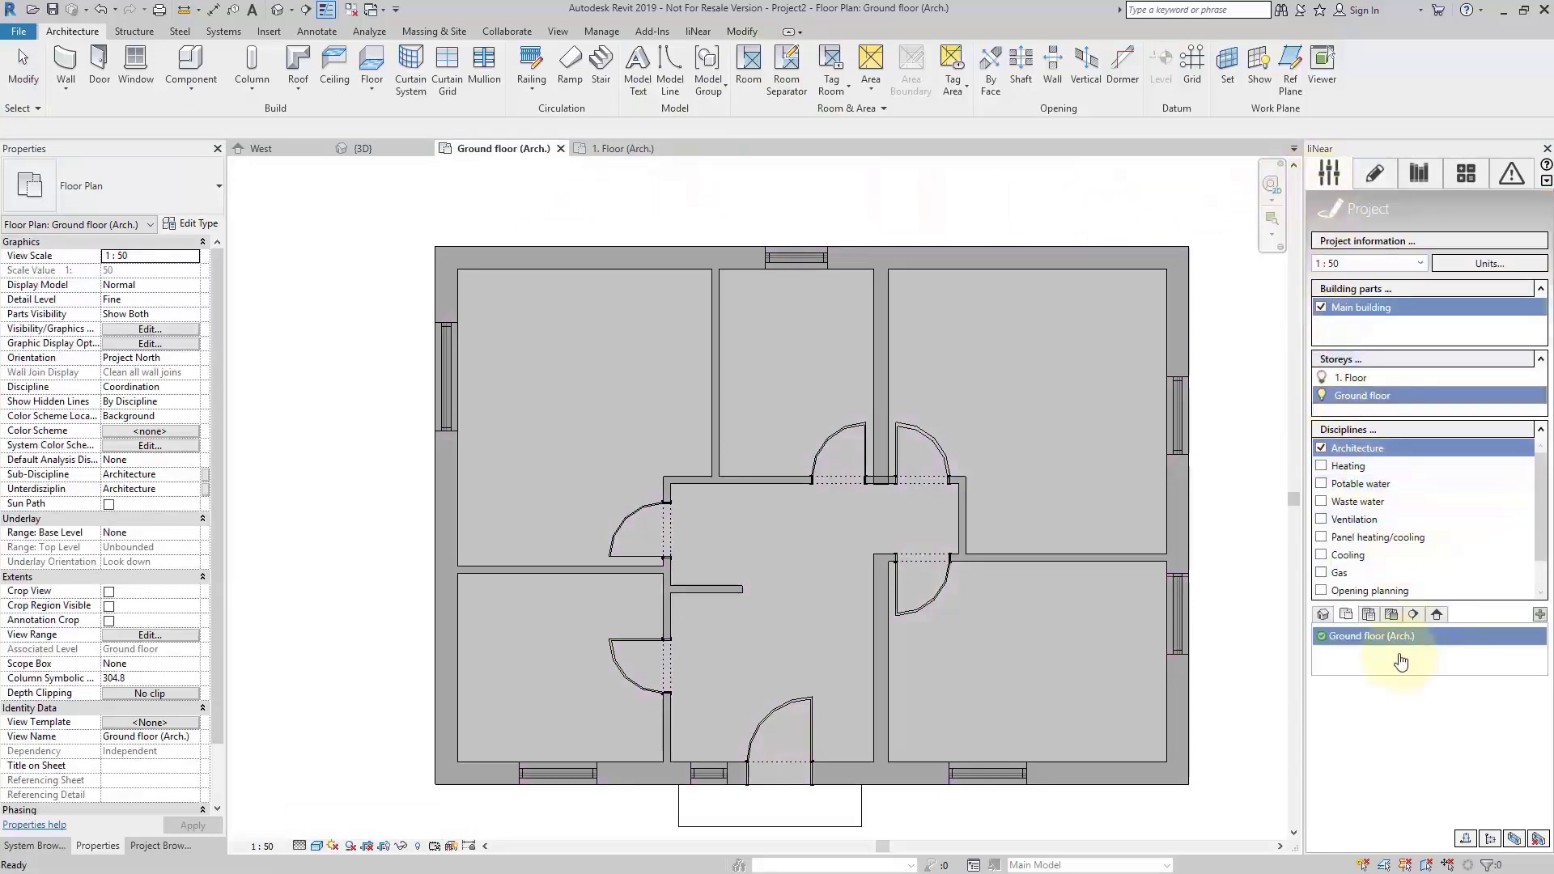
left_click(1366, 378)
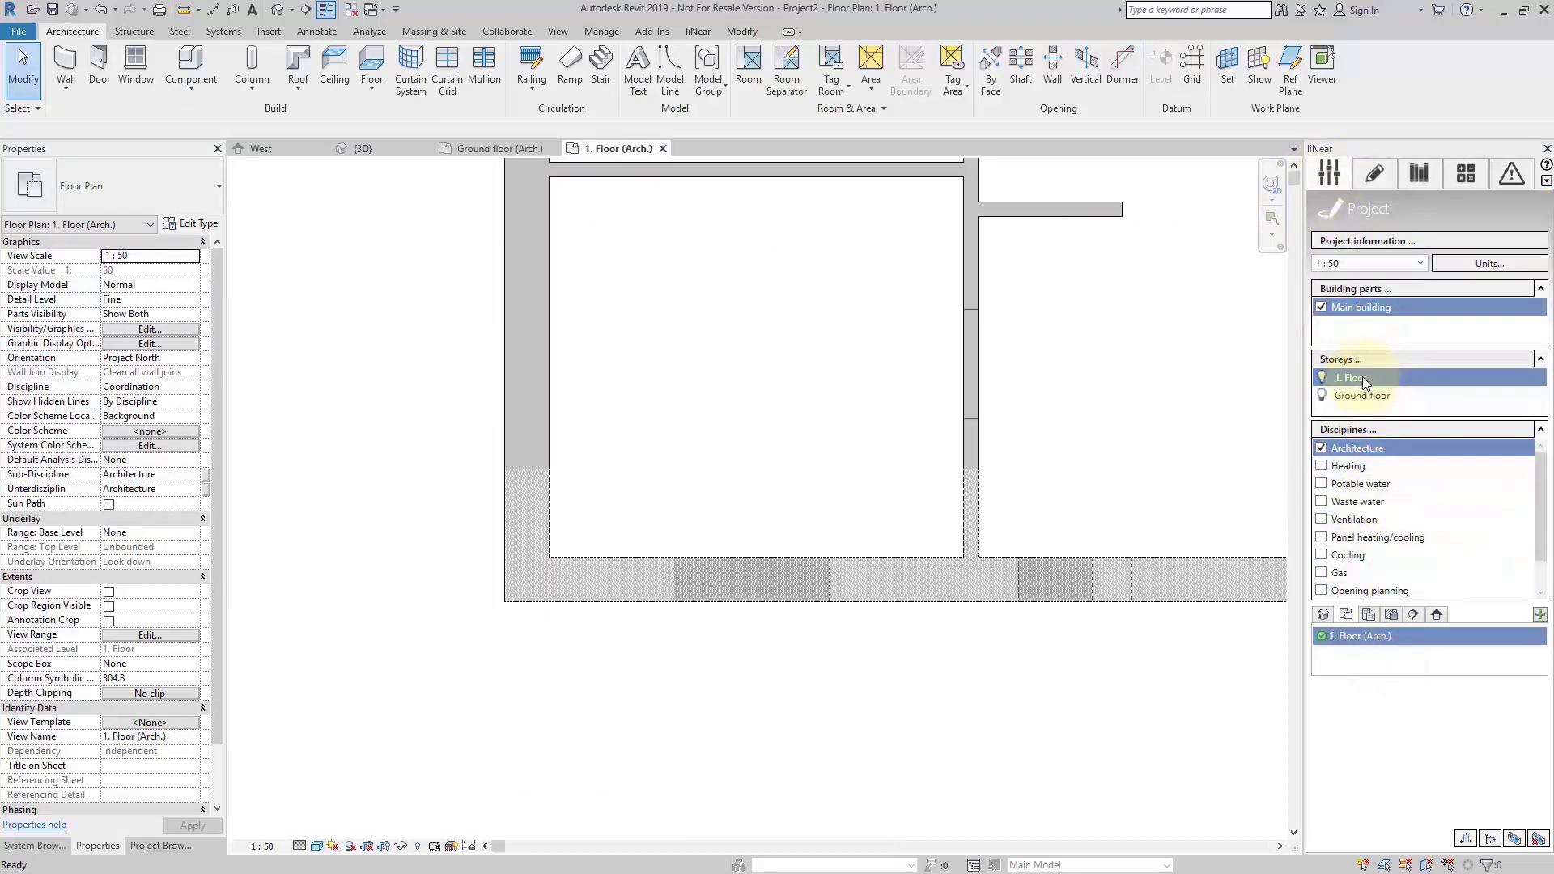
scroll(787, 429, "down", 5)
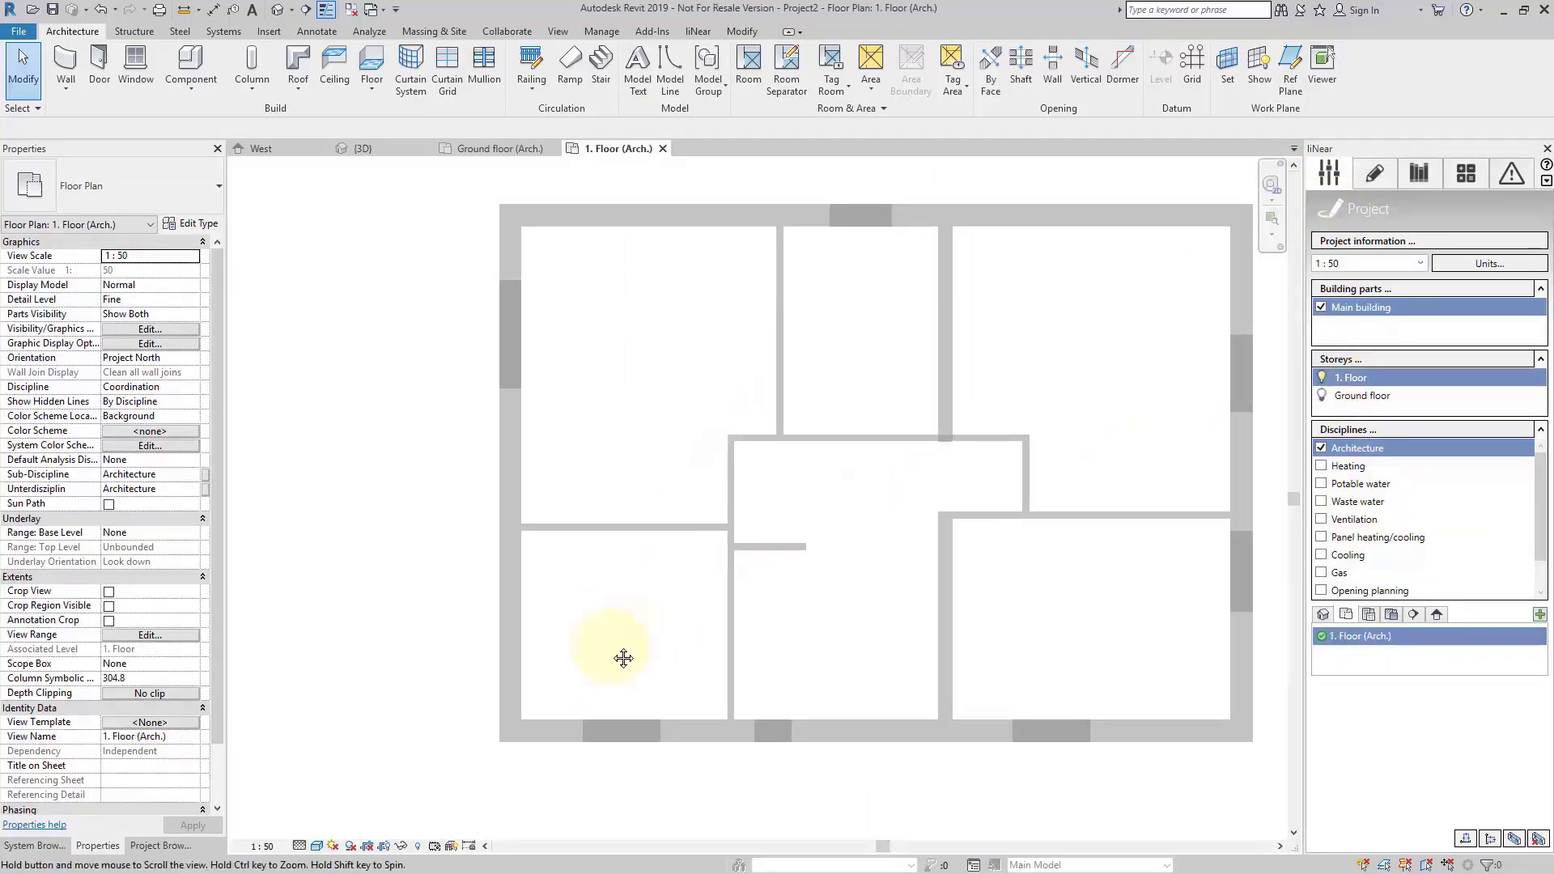
left_click(1380, 178)
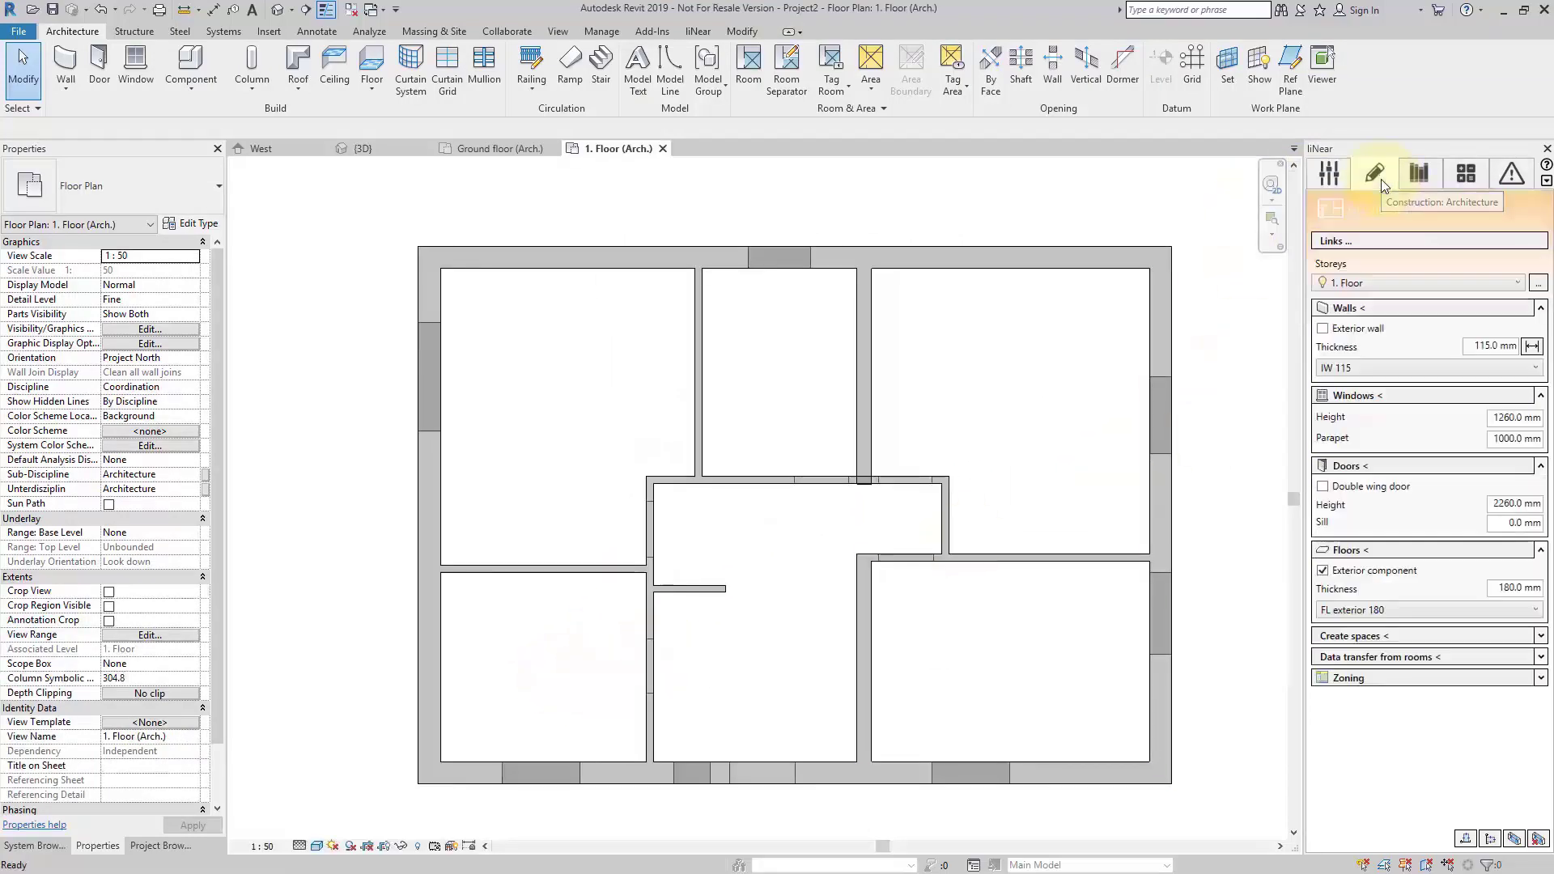
left_click(1397, 549)
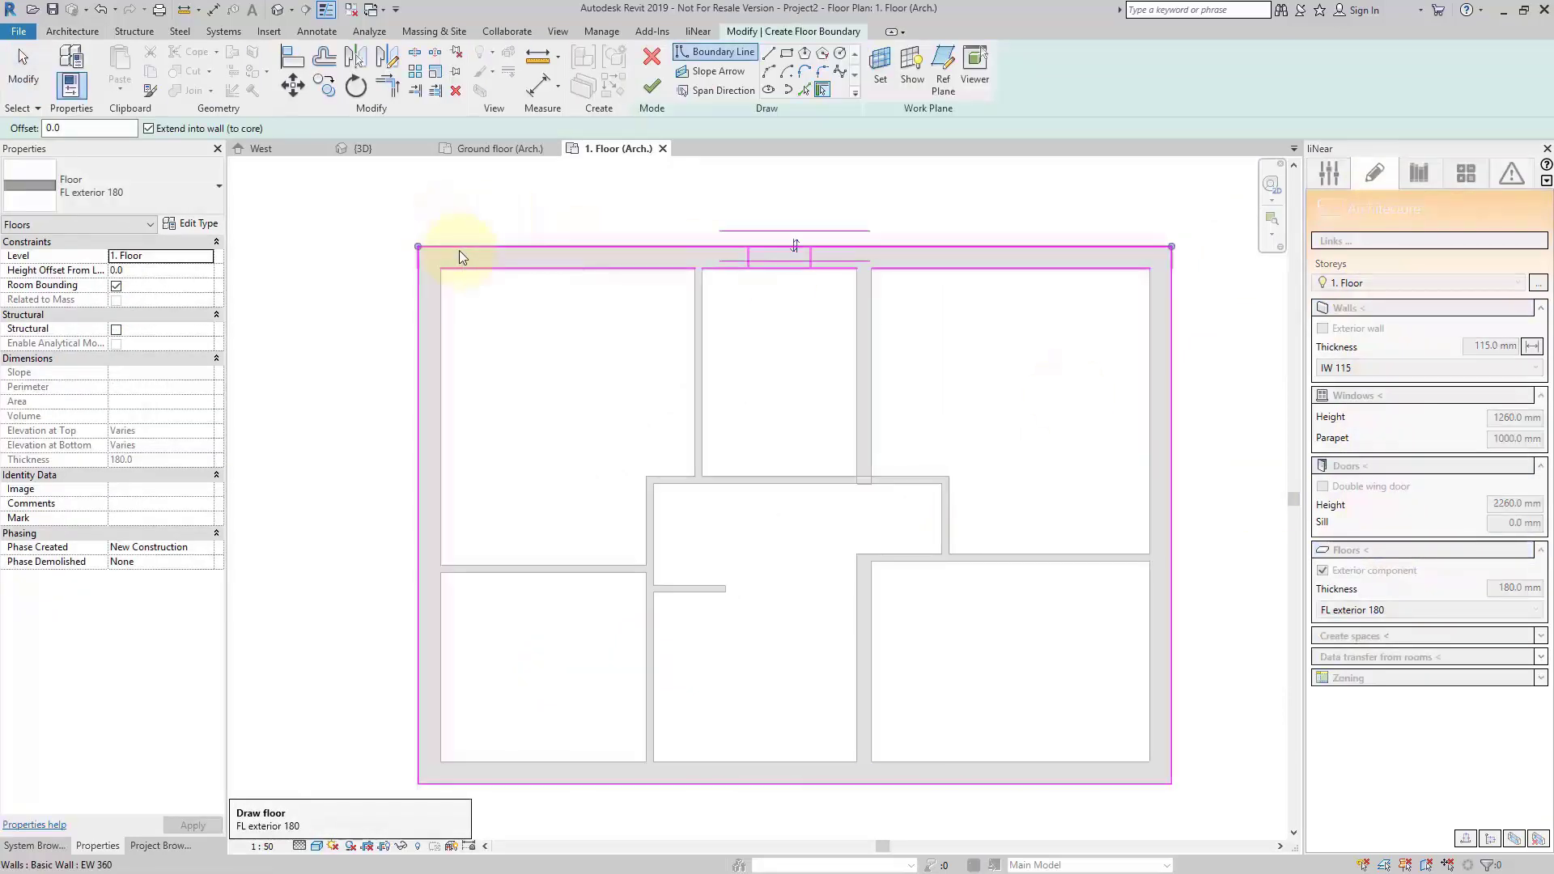
left_click(652, 86)
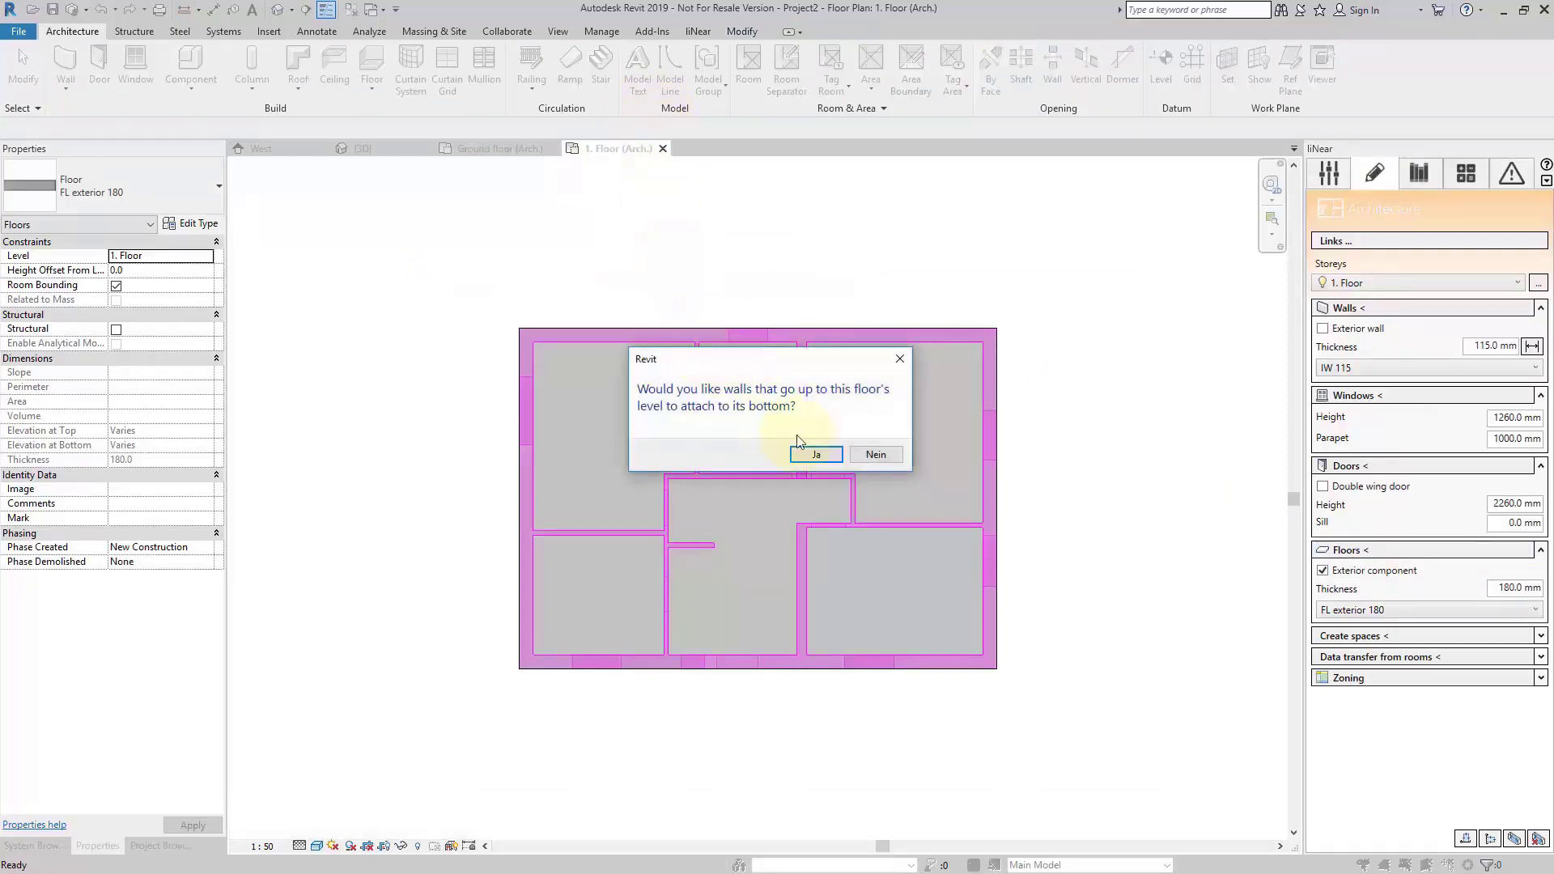
left_click(819, 455)
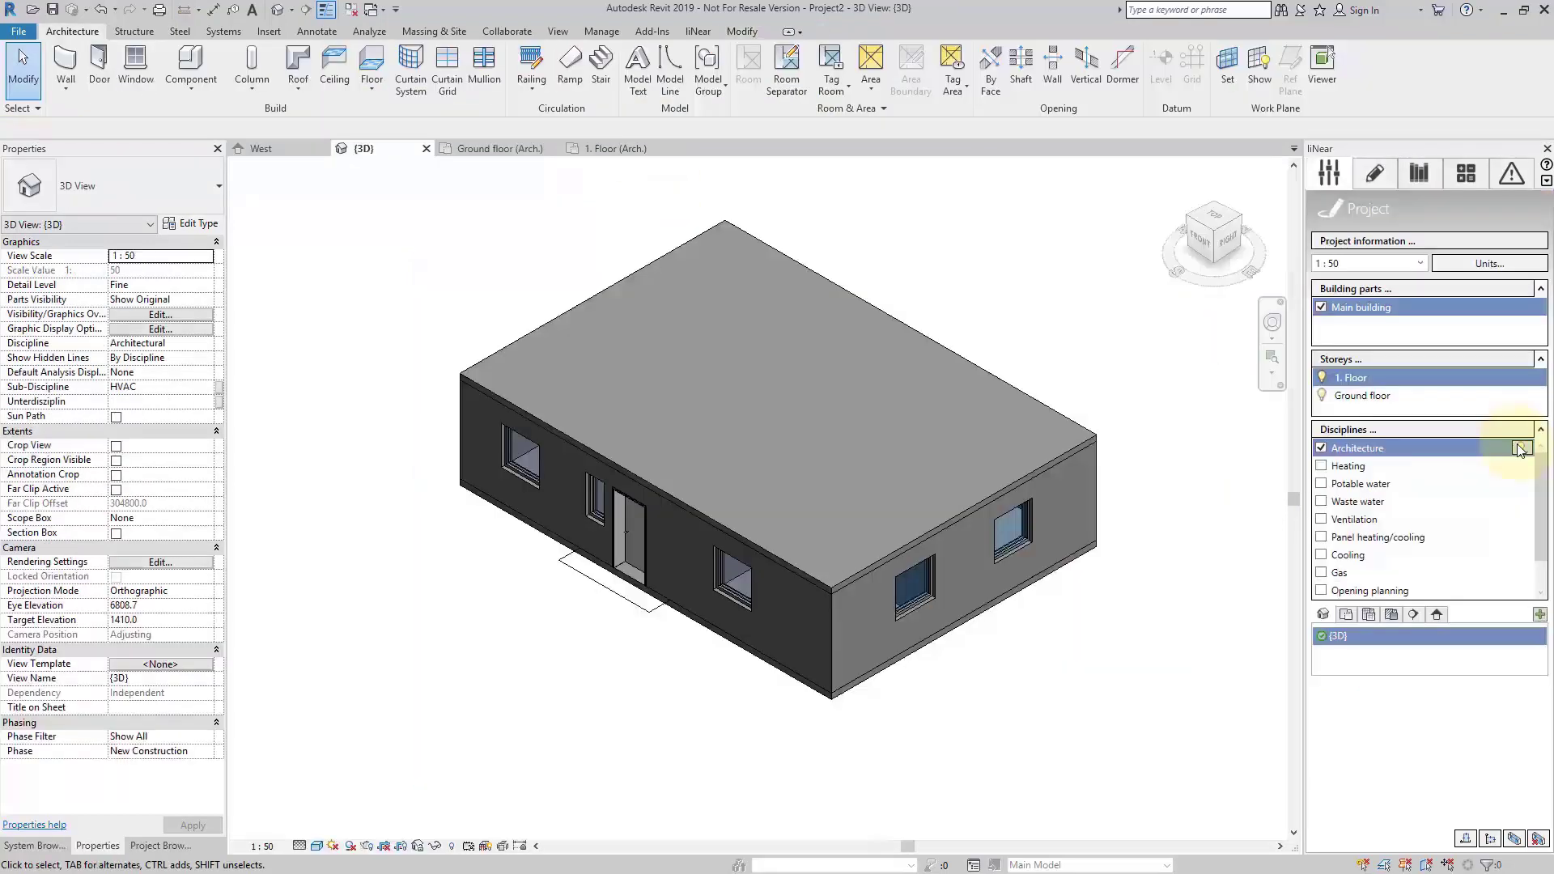
- Display the Architecture discipline's Building elements transparently in the 3D view to show the interior
left_click(1522, 448)
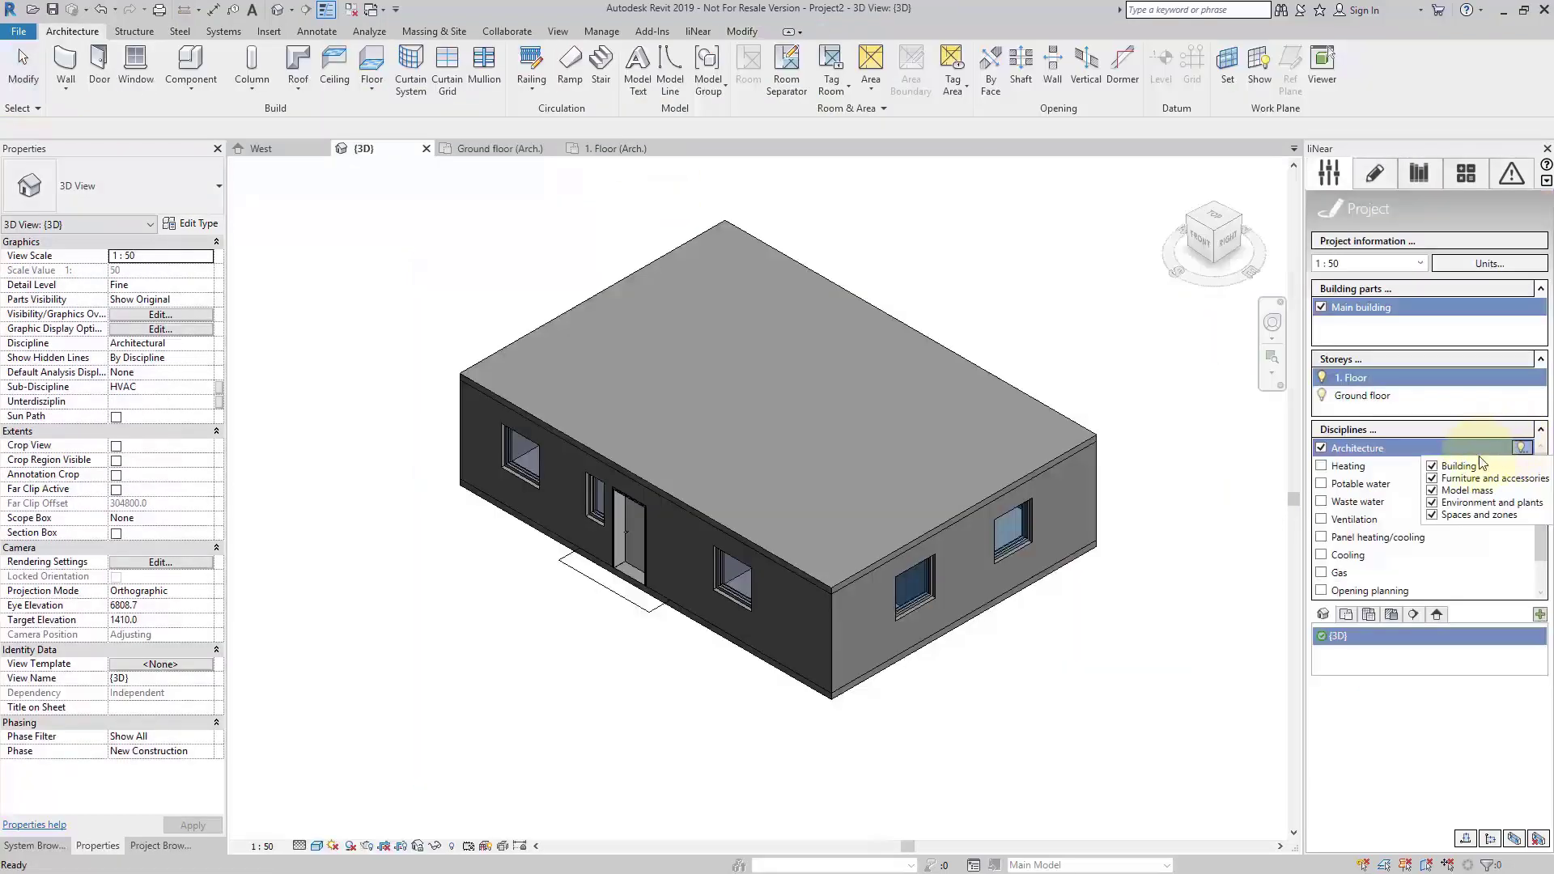
left_click(1431, 467)
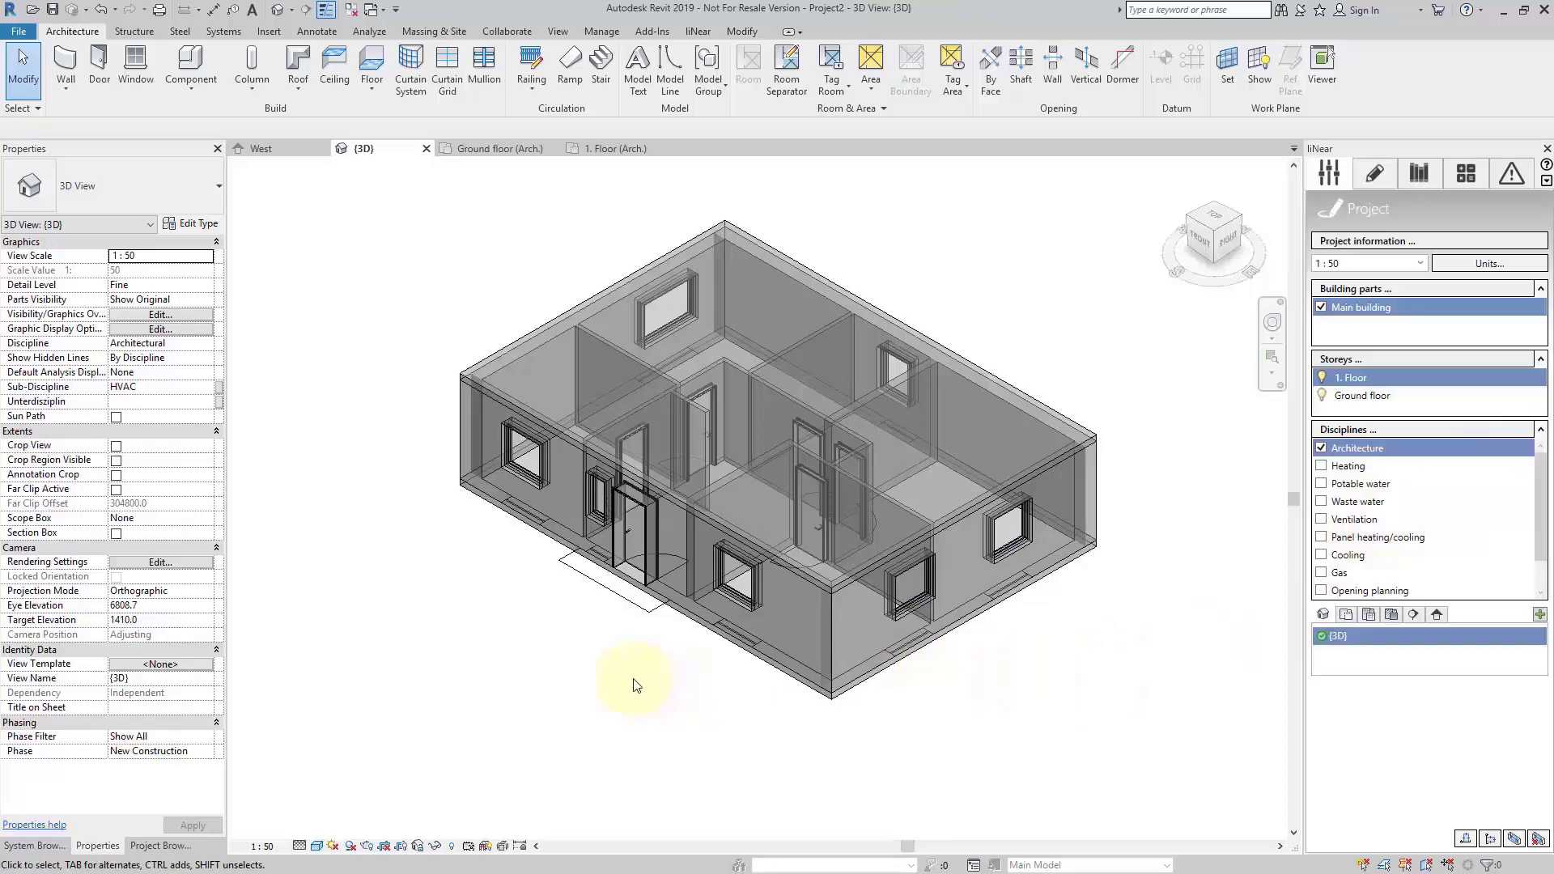
middle_click_drag(637, 694, 689, 774, "shift")
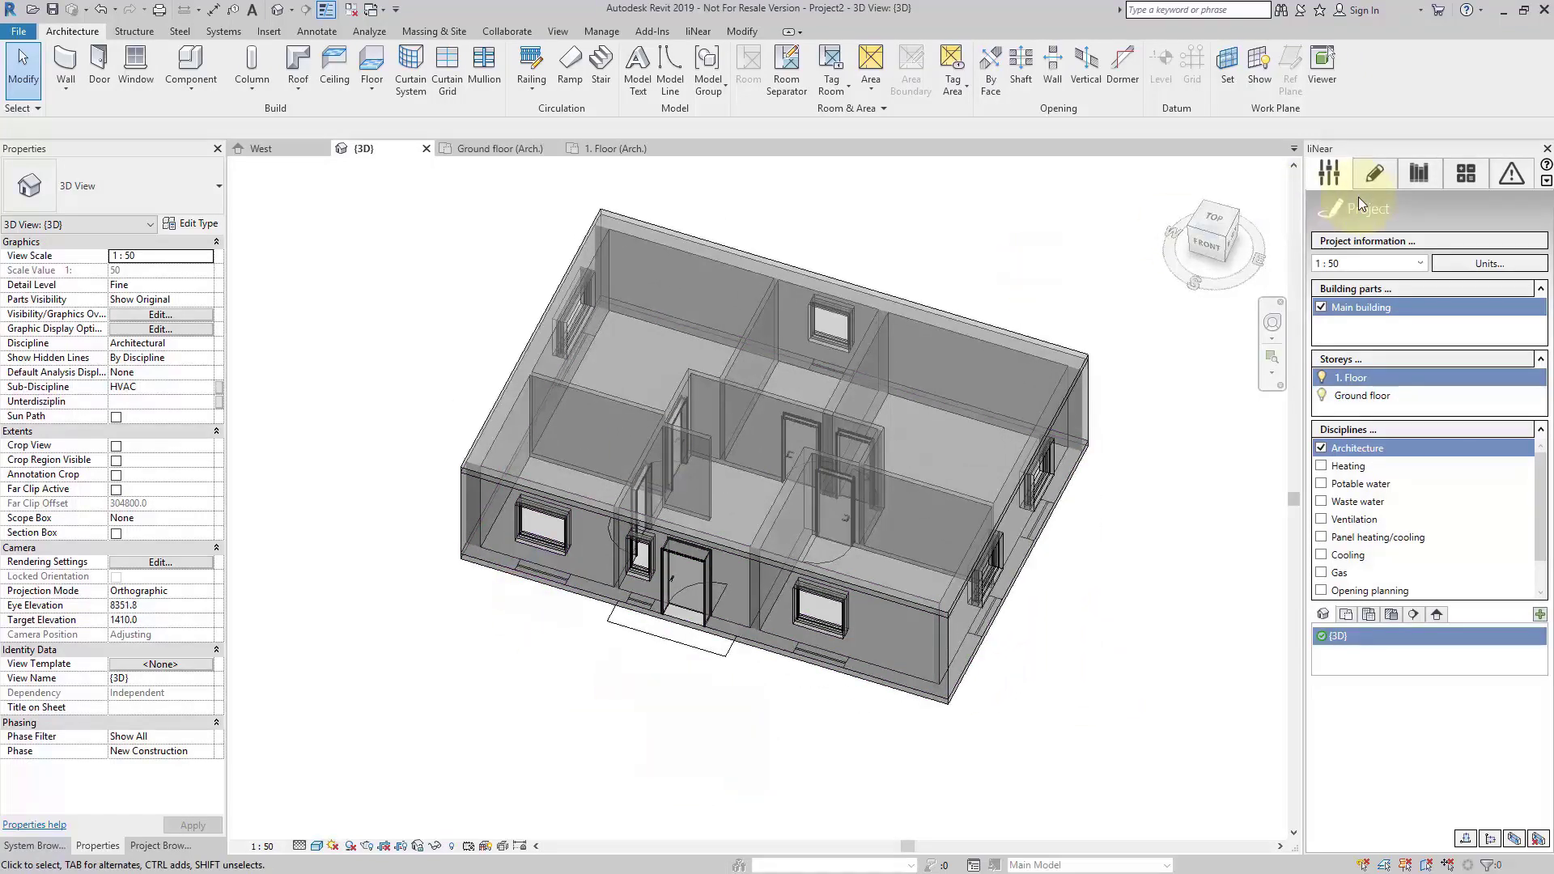
- Create spaces automatically in the Ground floor (Arch.) plan with Tag on placement enabled
left_click(1371, 394)
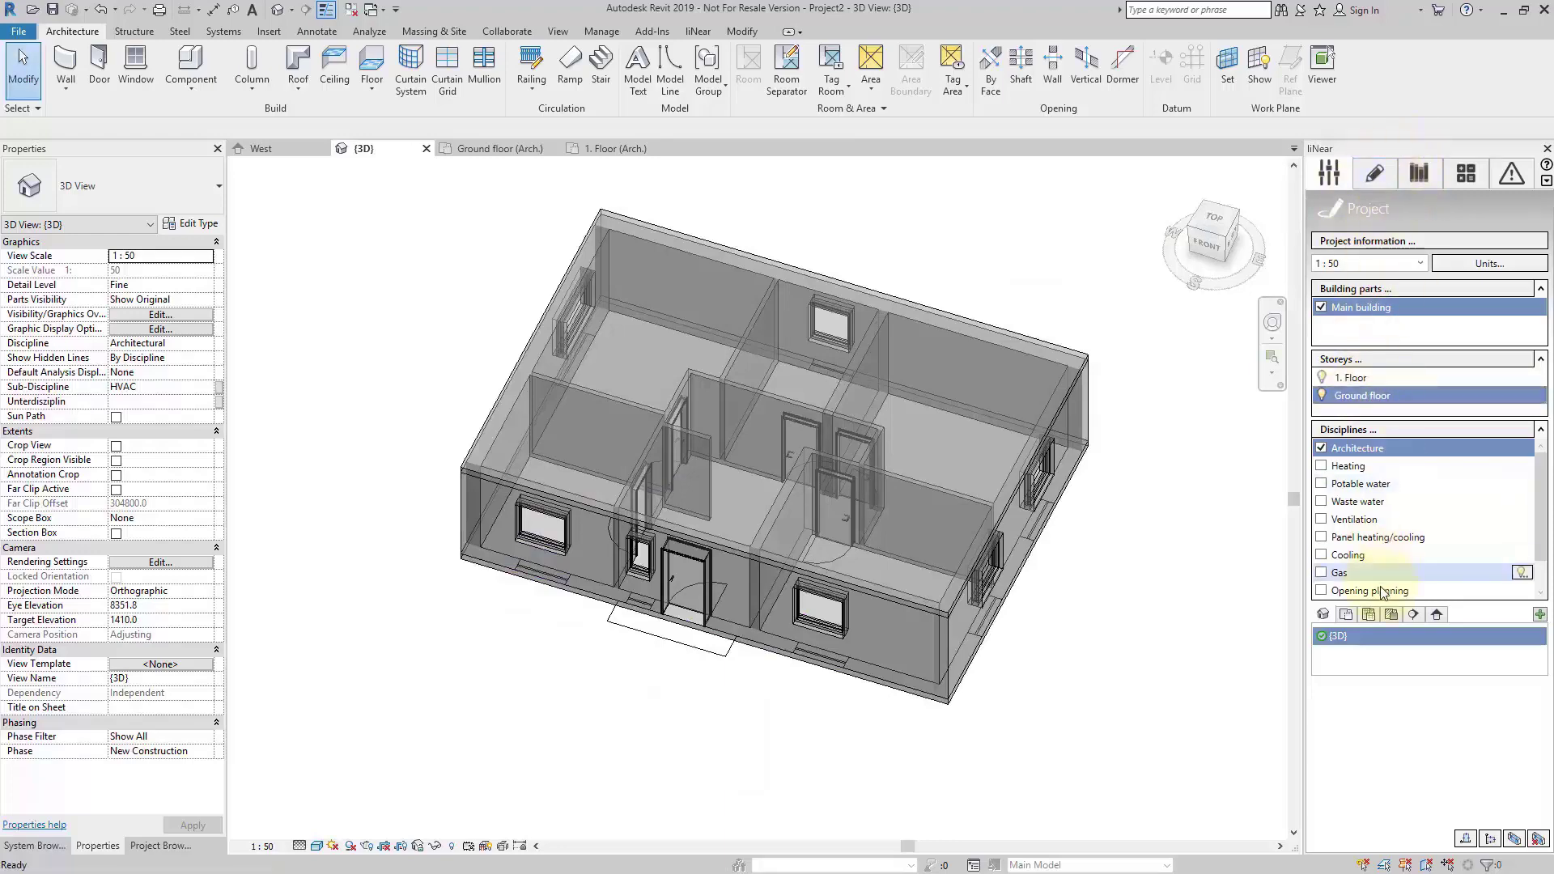
left_click(1345, 614)
double_click(1348, 636)
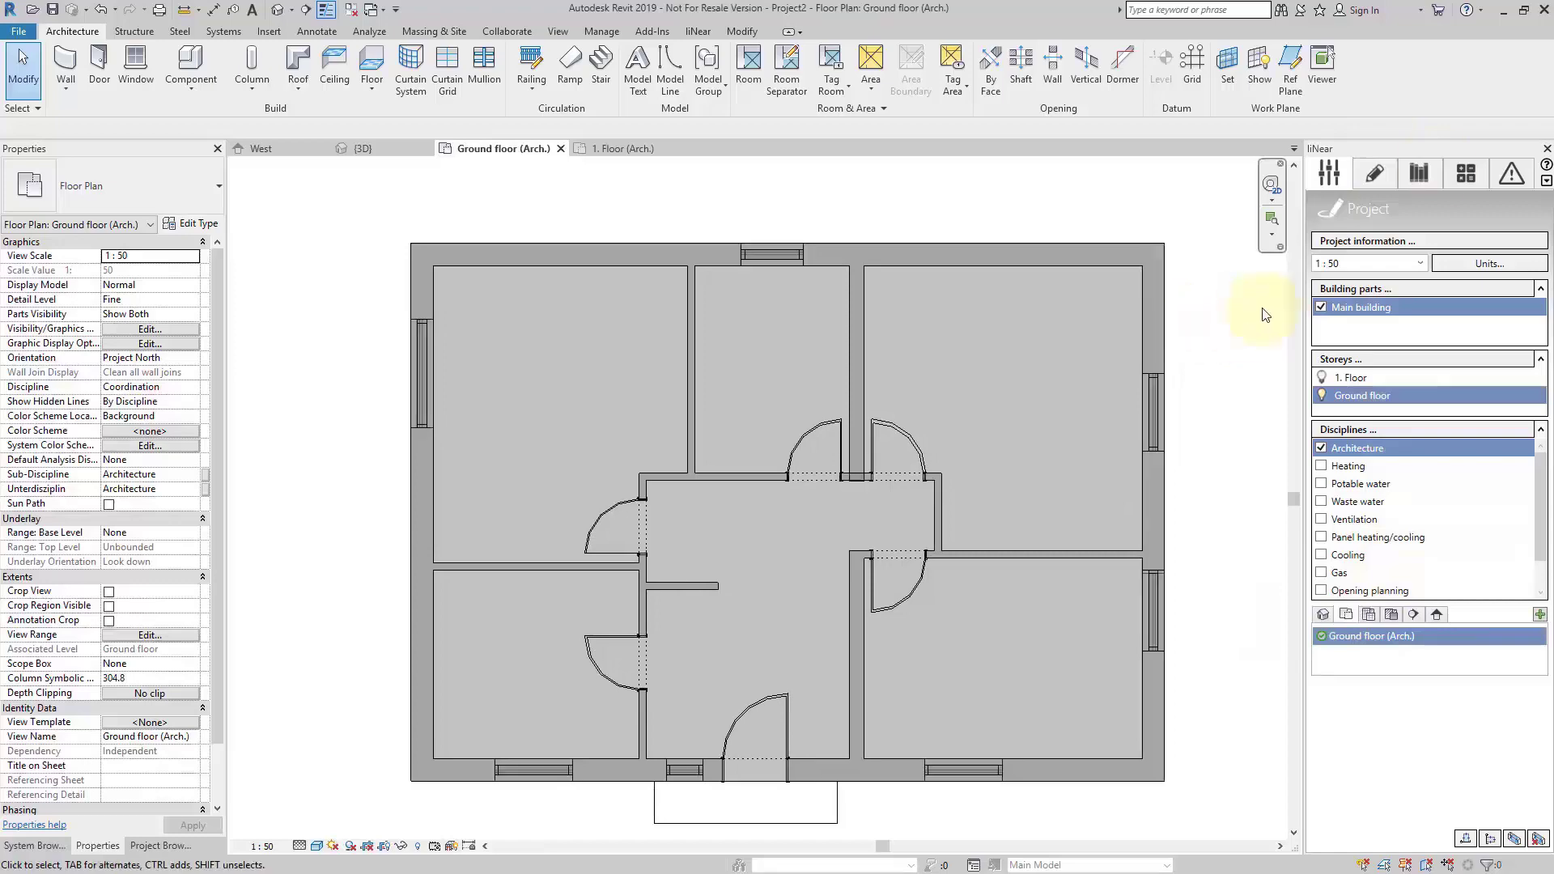
left_click(1373, 173)
left_click(1540, 393)
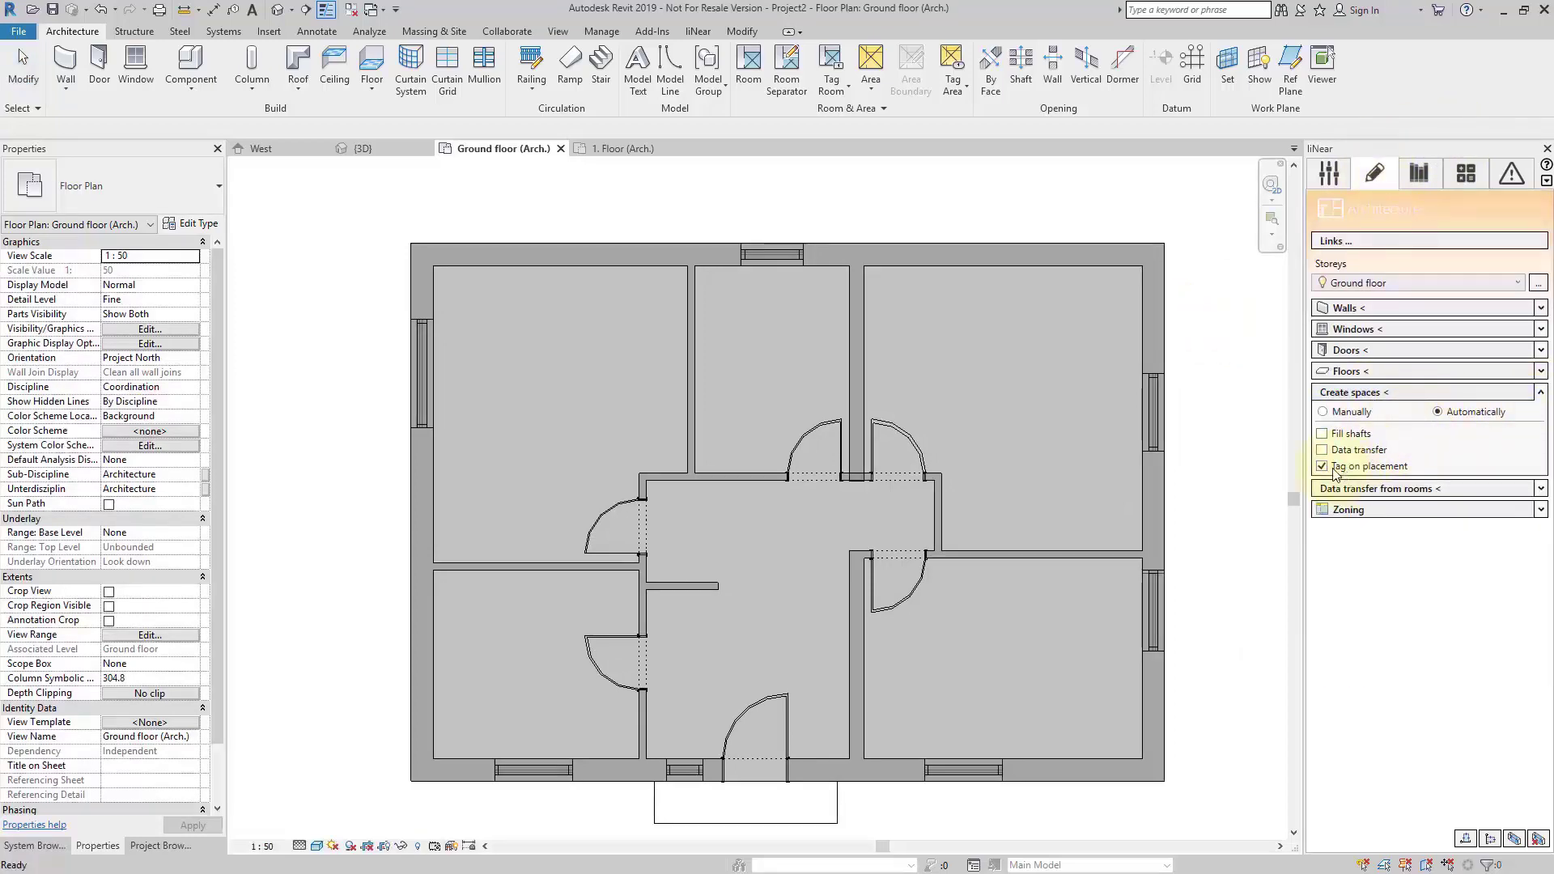
left_click(1359, 392)
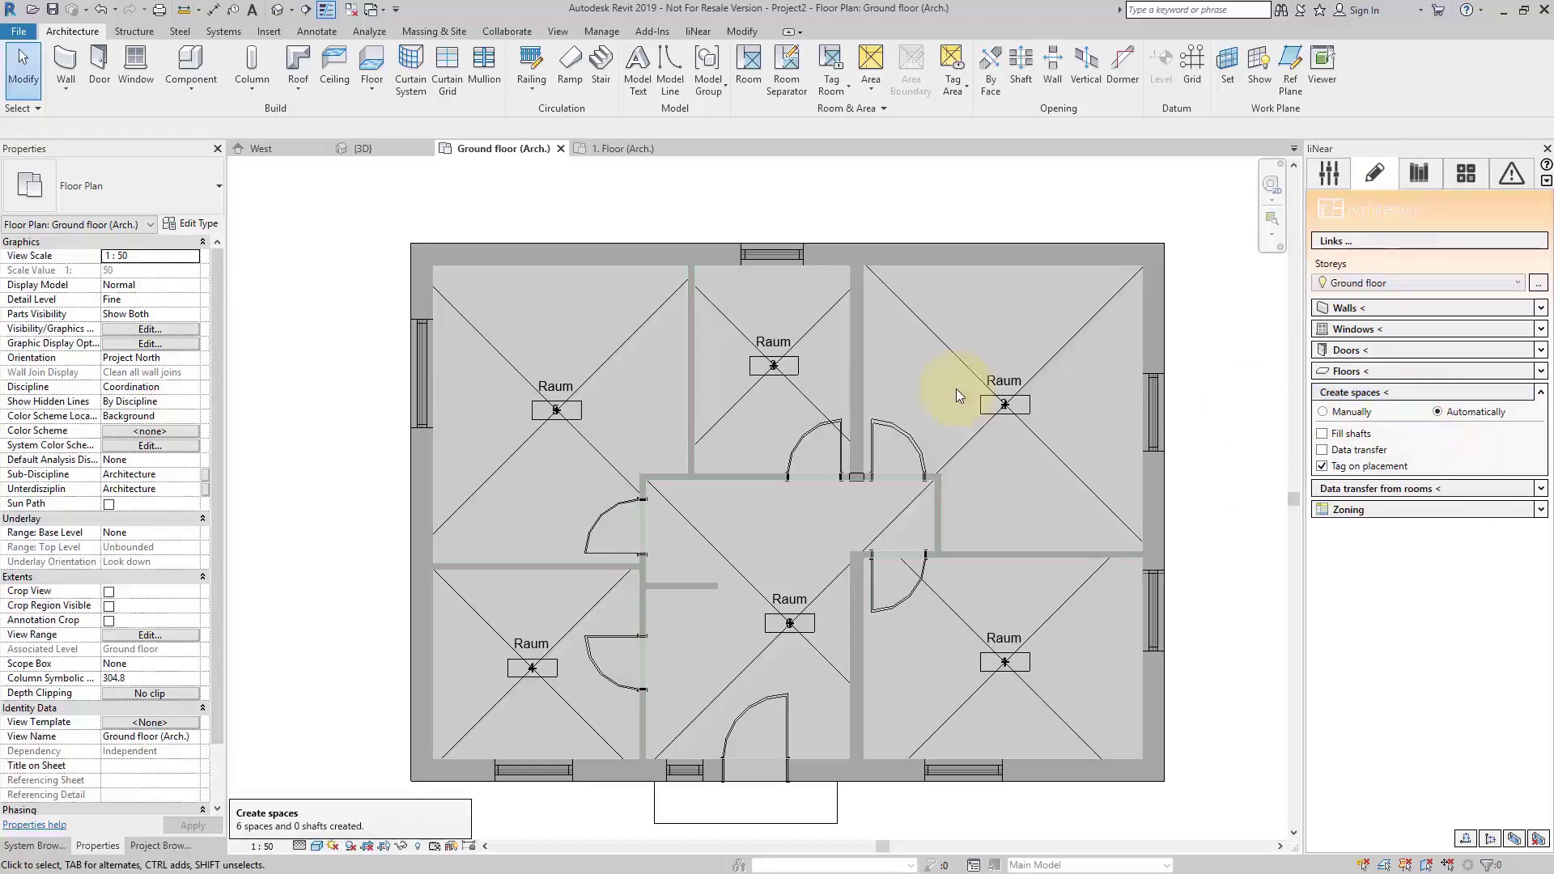
scroll(955, 388, "down", 2)
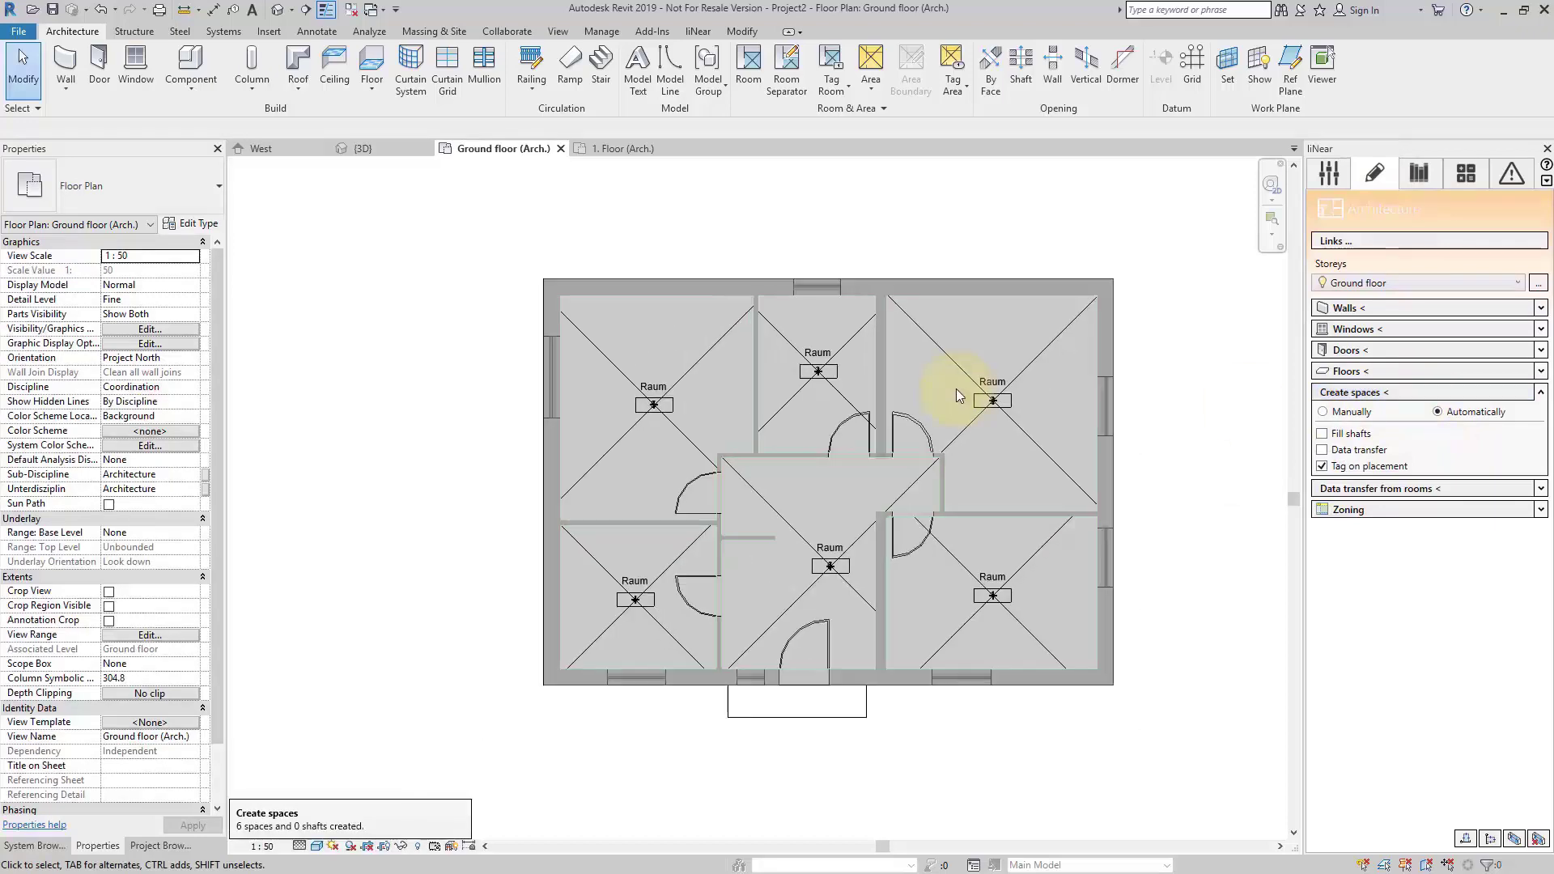
- Highlight spaces 2, 3 and 4 in the plan from the zoning list and return to the 3D view
left_click(1542, 510)
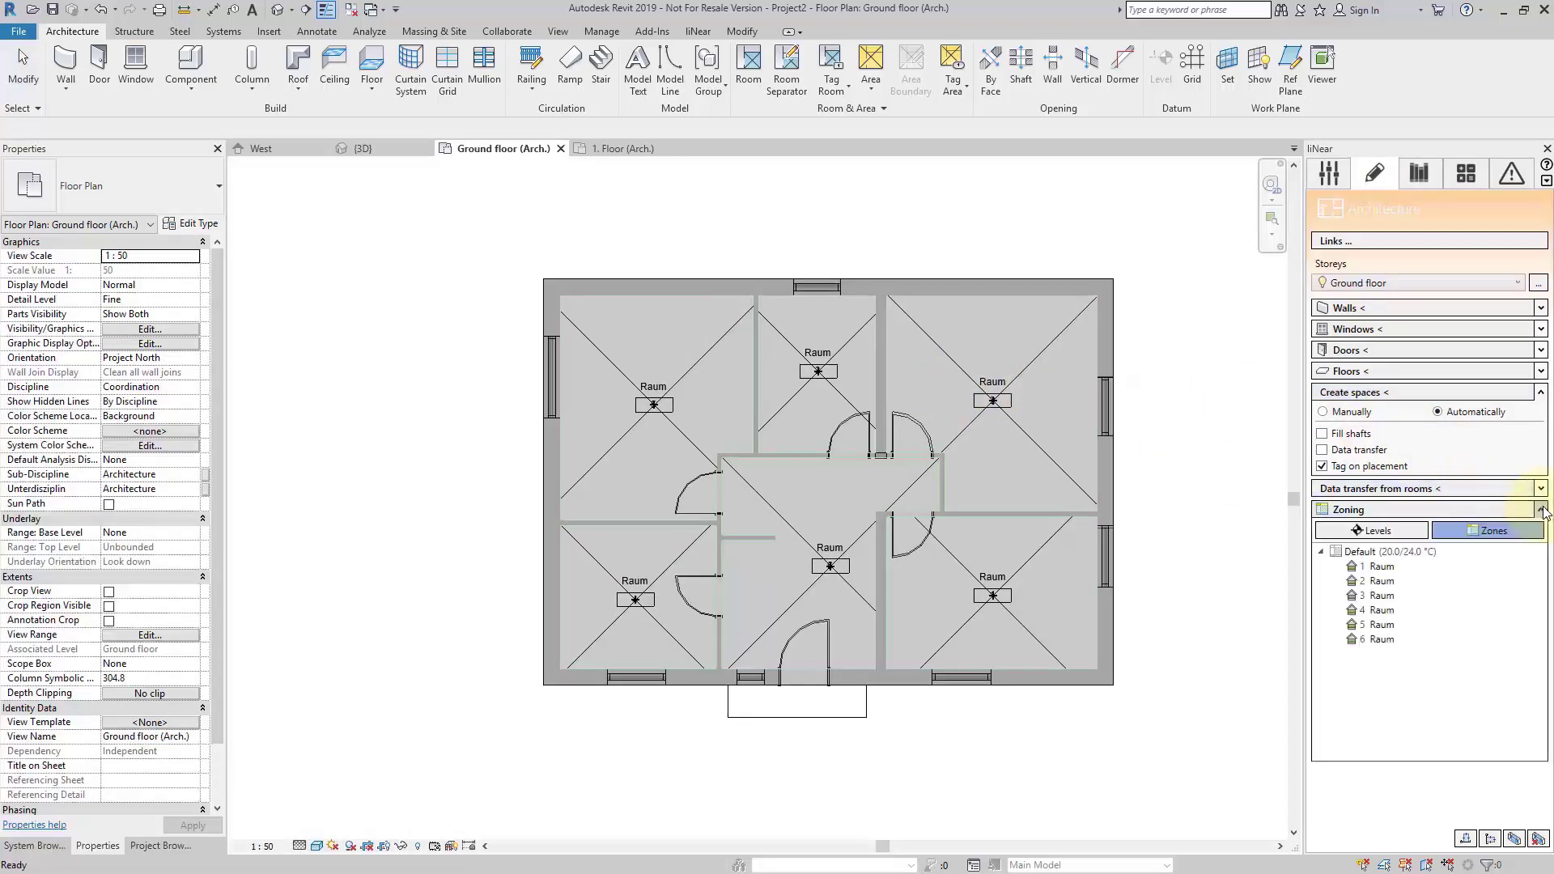
left_click(1380, 579)
left_click(1376, 595)
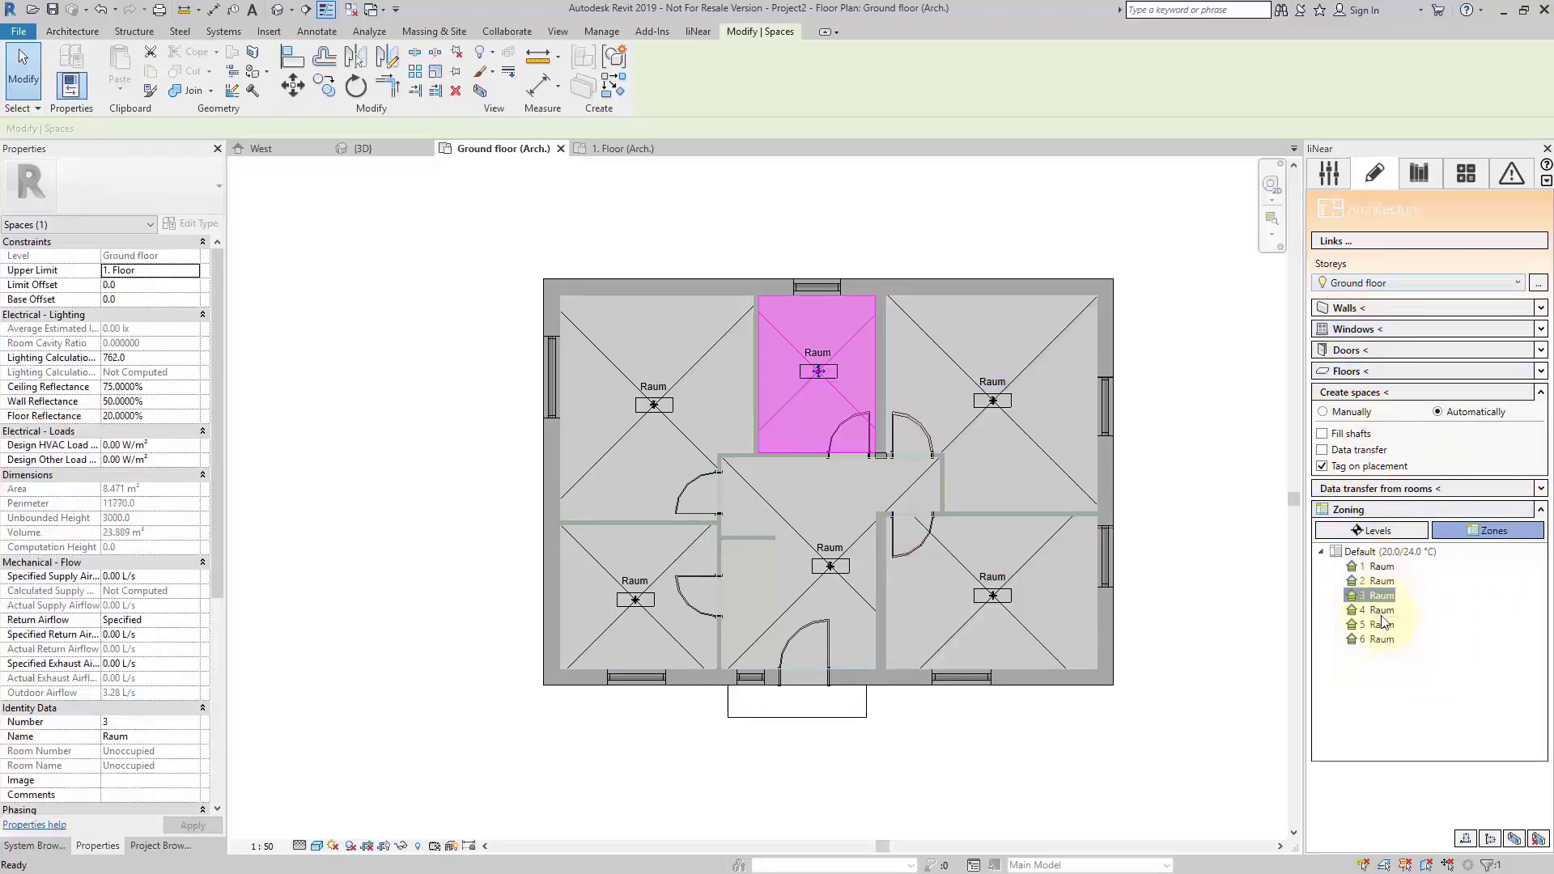
left_click(1375, 610)
left_click(1330, 174)
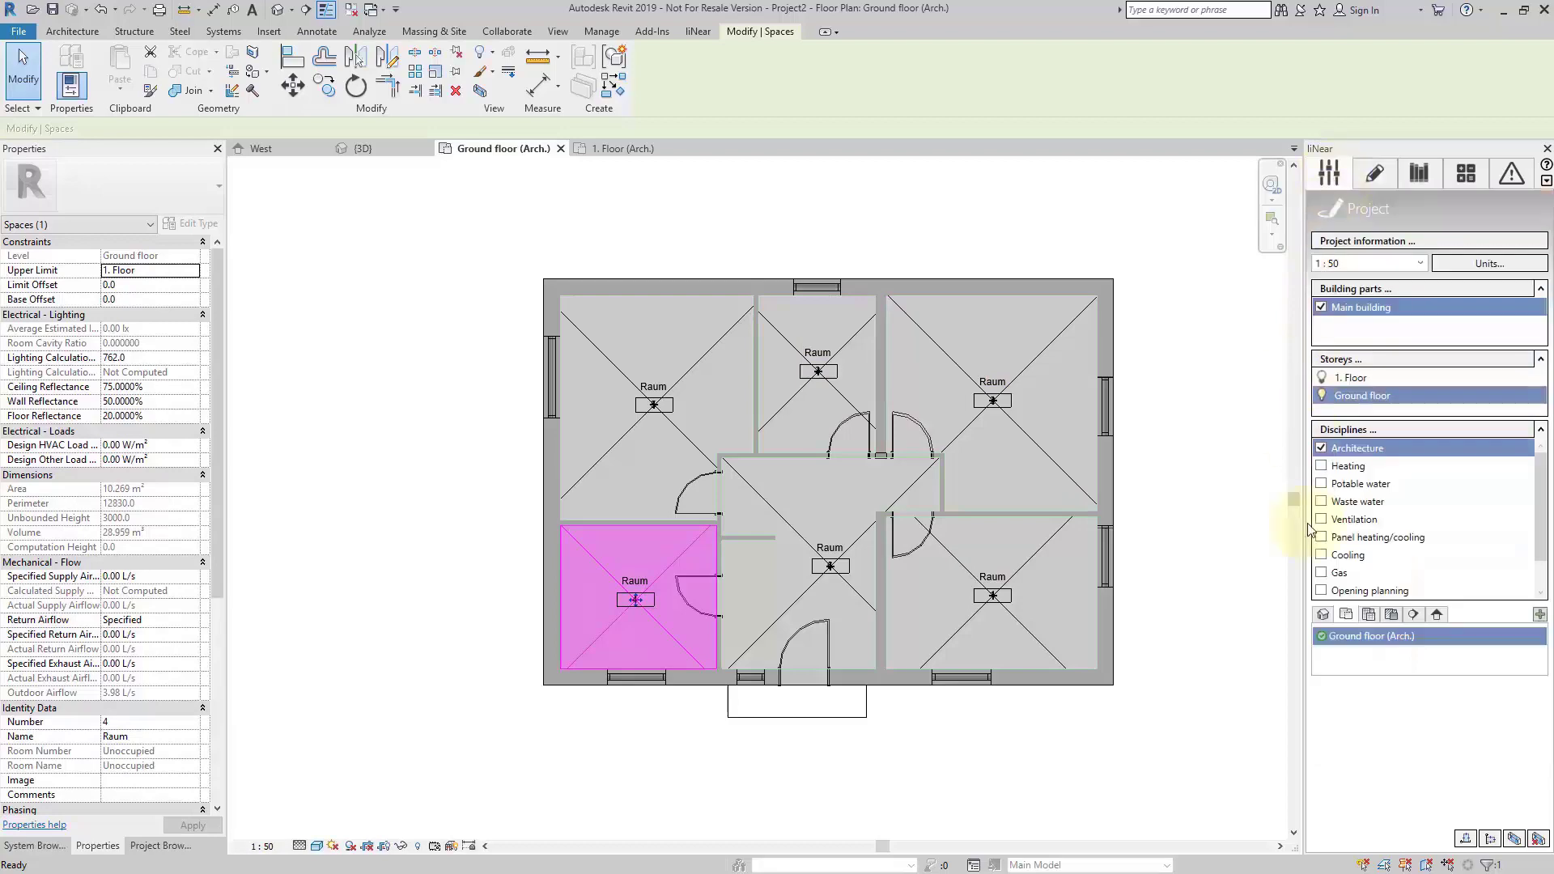
left_click(1316, 636)
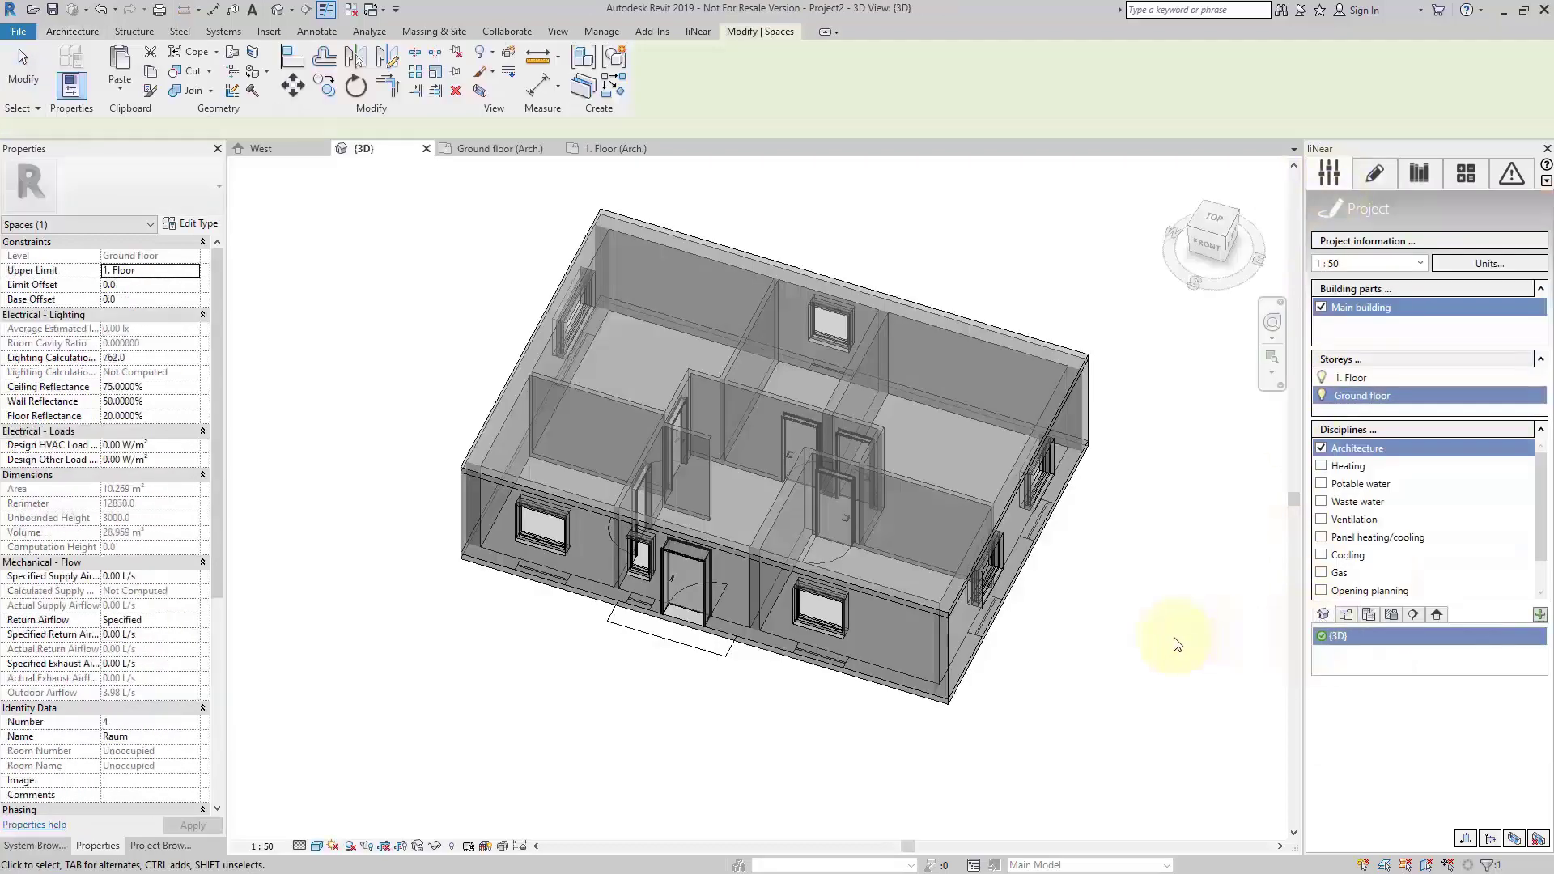
- Highlight spaces 3, 4, 5 and 6 one after another in the 3D view from the zoning list
left_click(1376, 183)
left_click(1376, 596)
left_click(1376, 610)
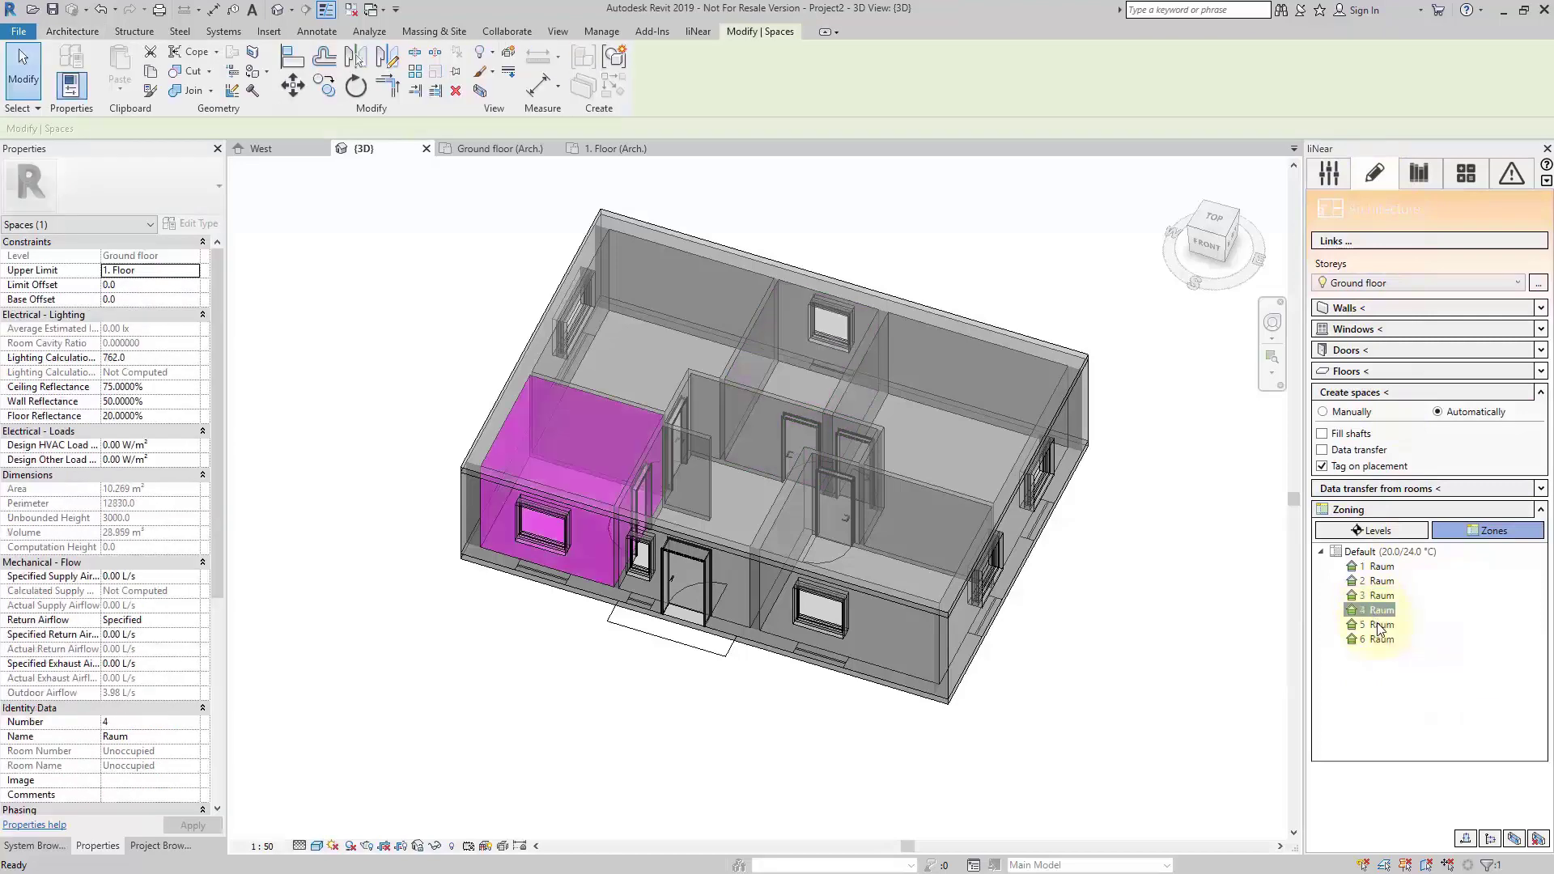
left_click(1378, 625)
left_click(1378, 639)
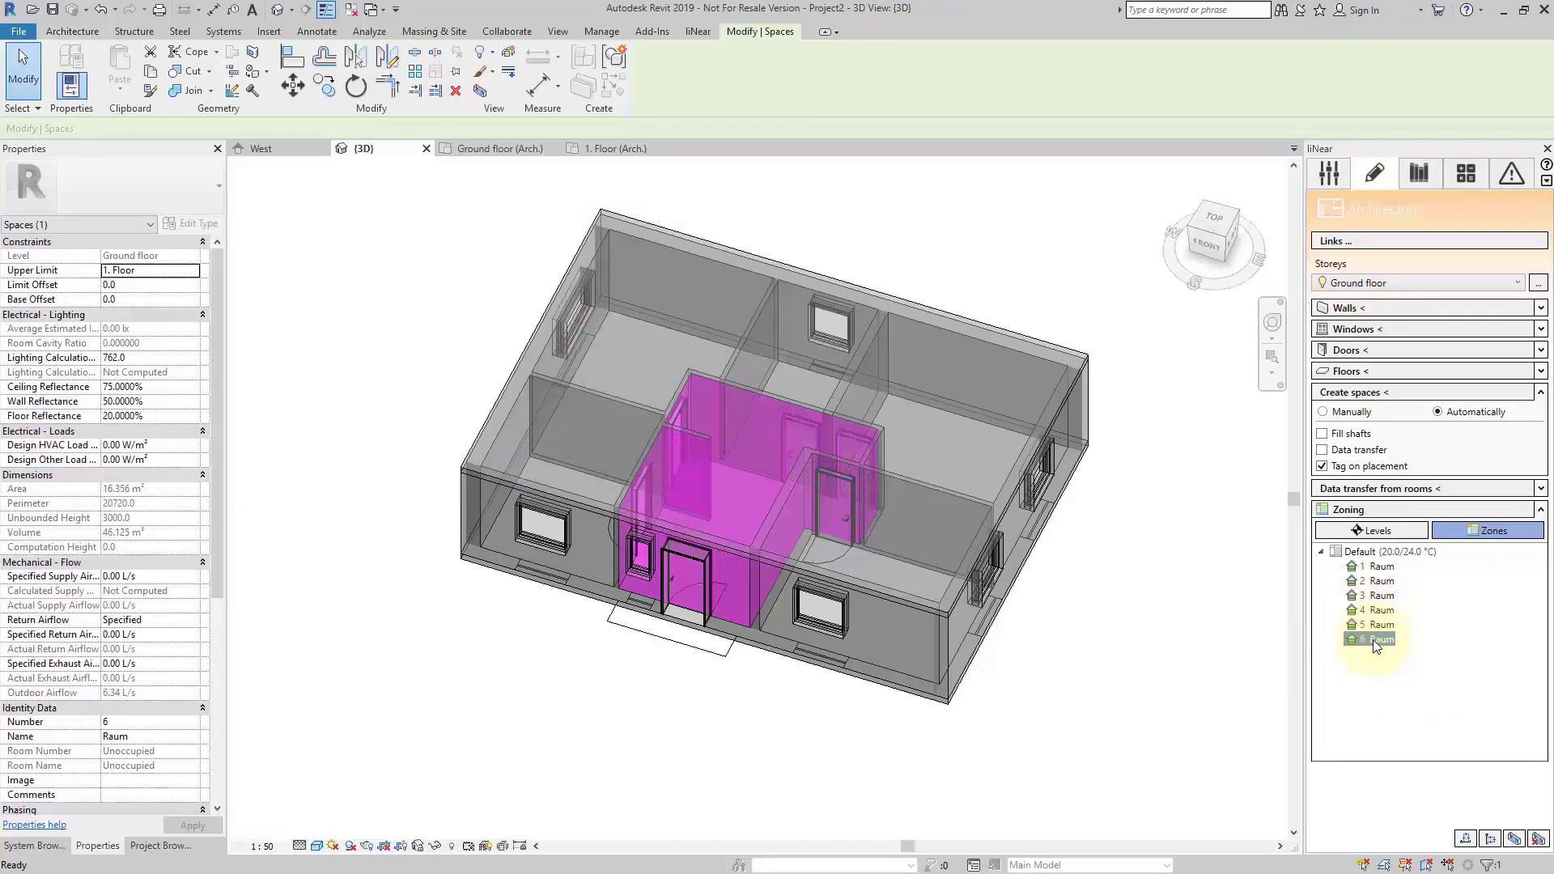
- Set the Ground floor's storey height to 3500 mm in the project's storey settings and apply the change
left_click(1319, 181)
left_click(1404, 364)
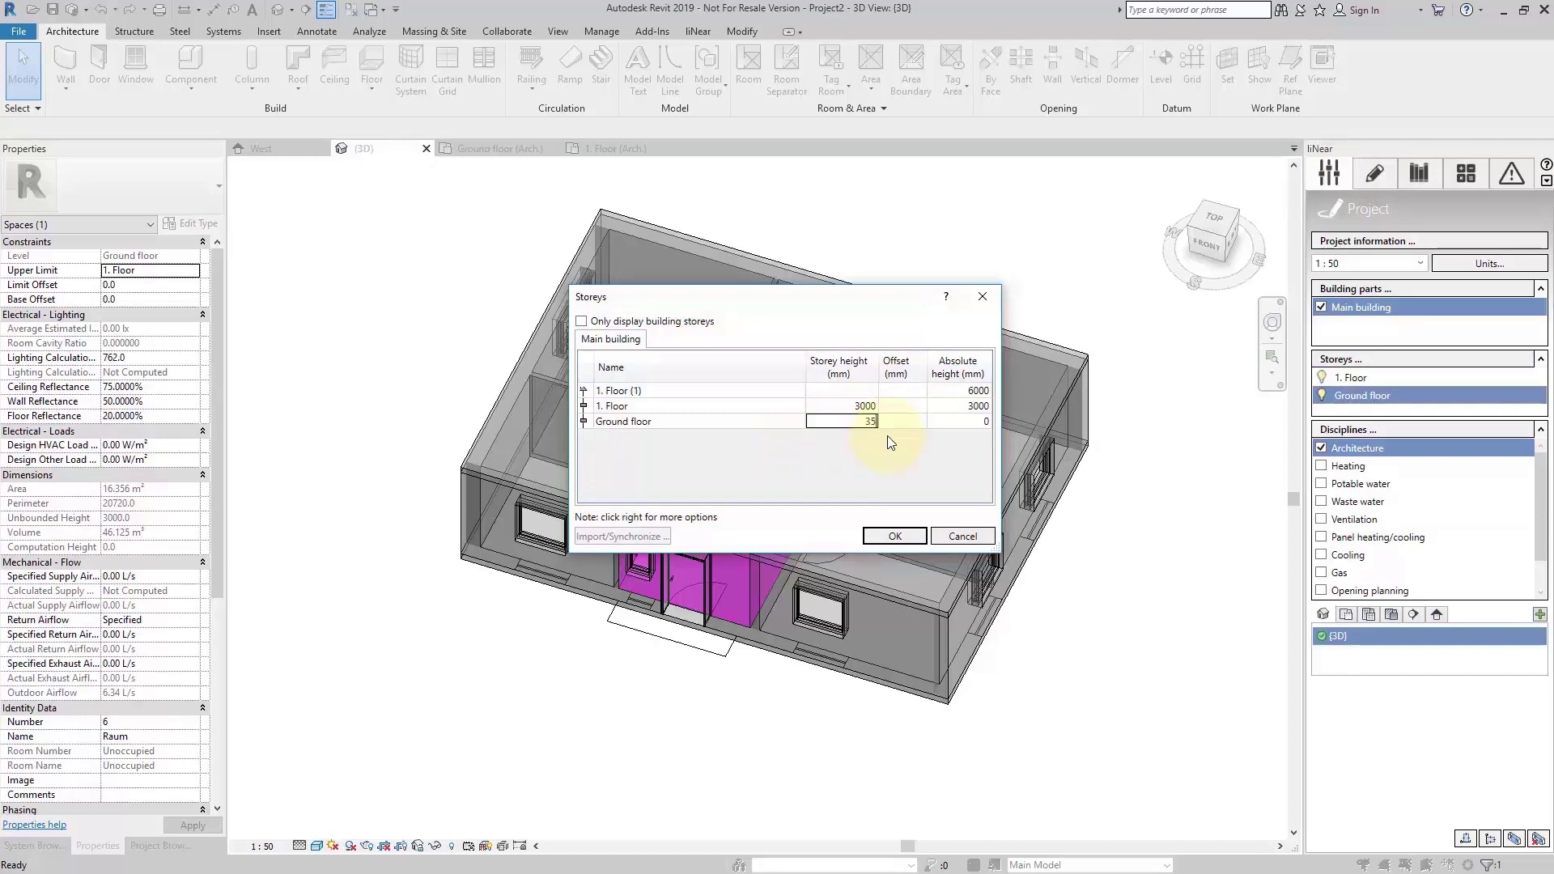
left_click(894, 535)
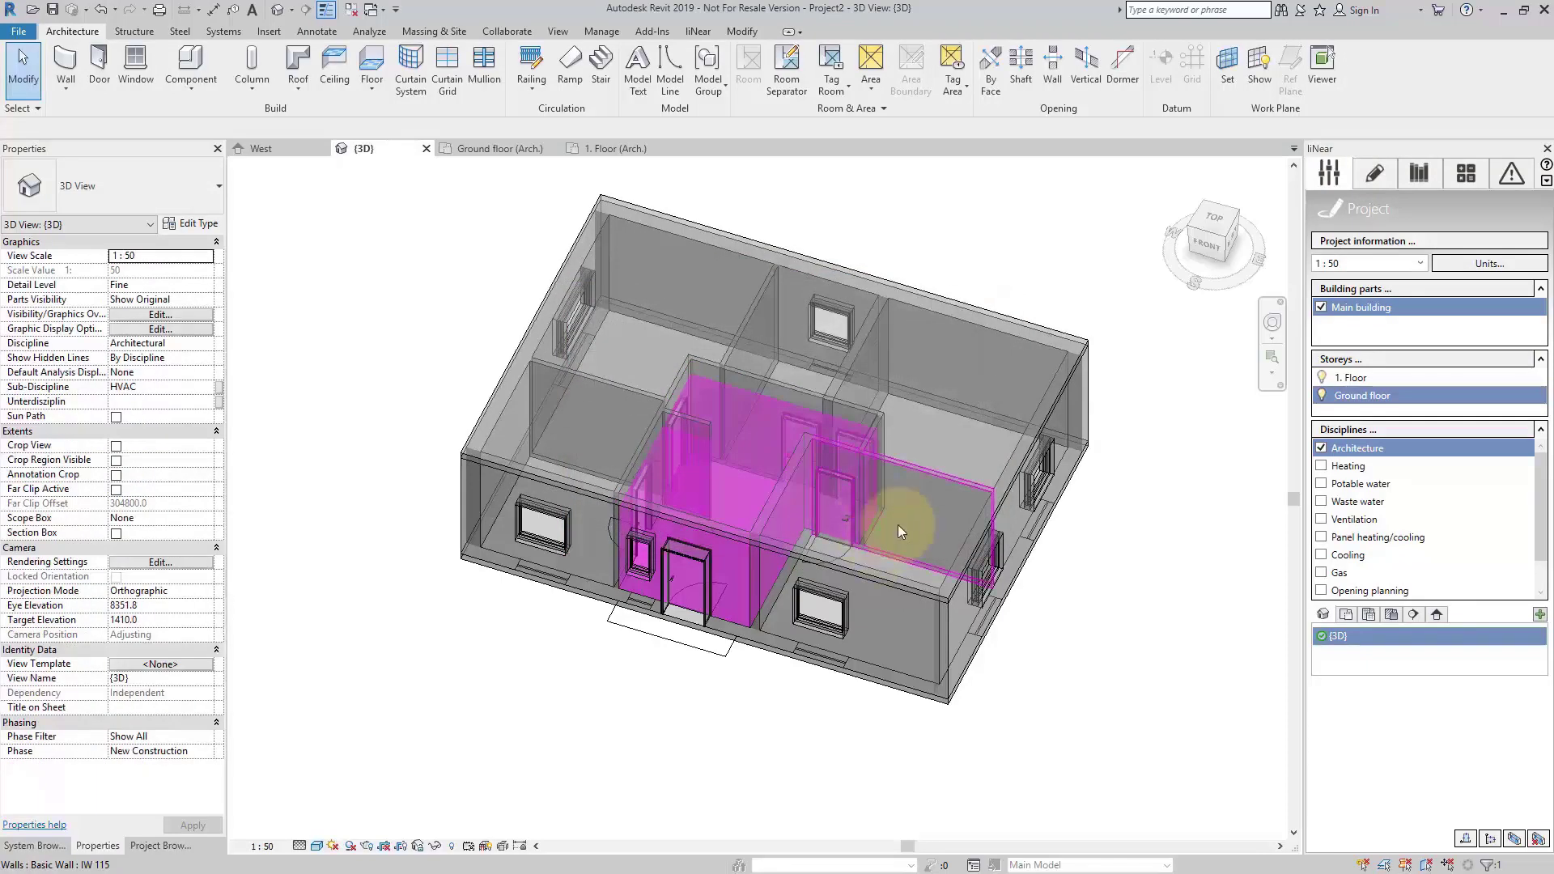
- Check the spaces against the new storey height by highlighting spaces 2, 4, 5 and 6 from the zoning list
left_click(1370, 174)
left_click(1377, 580)
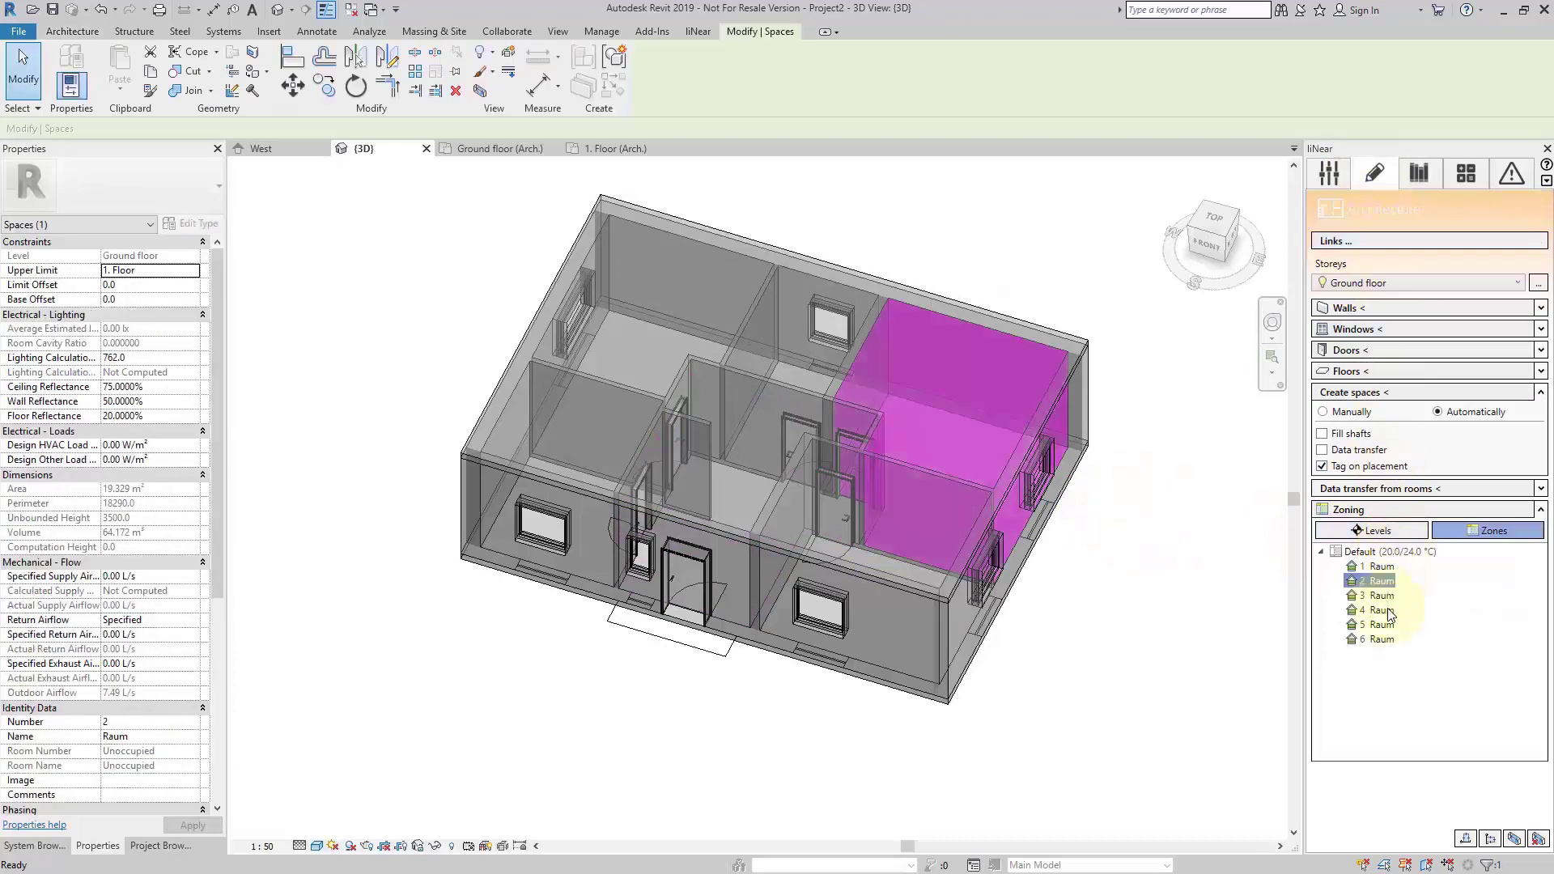
left_click(1386, 611)
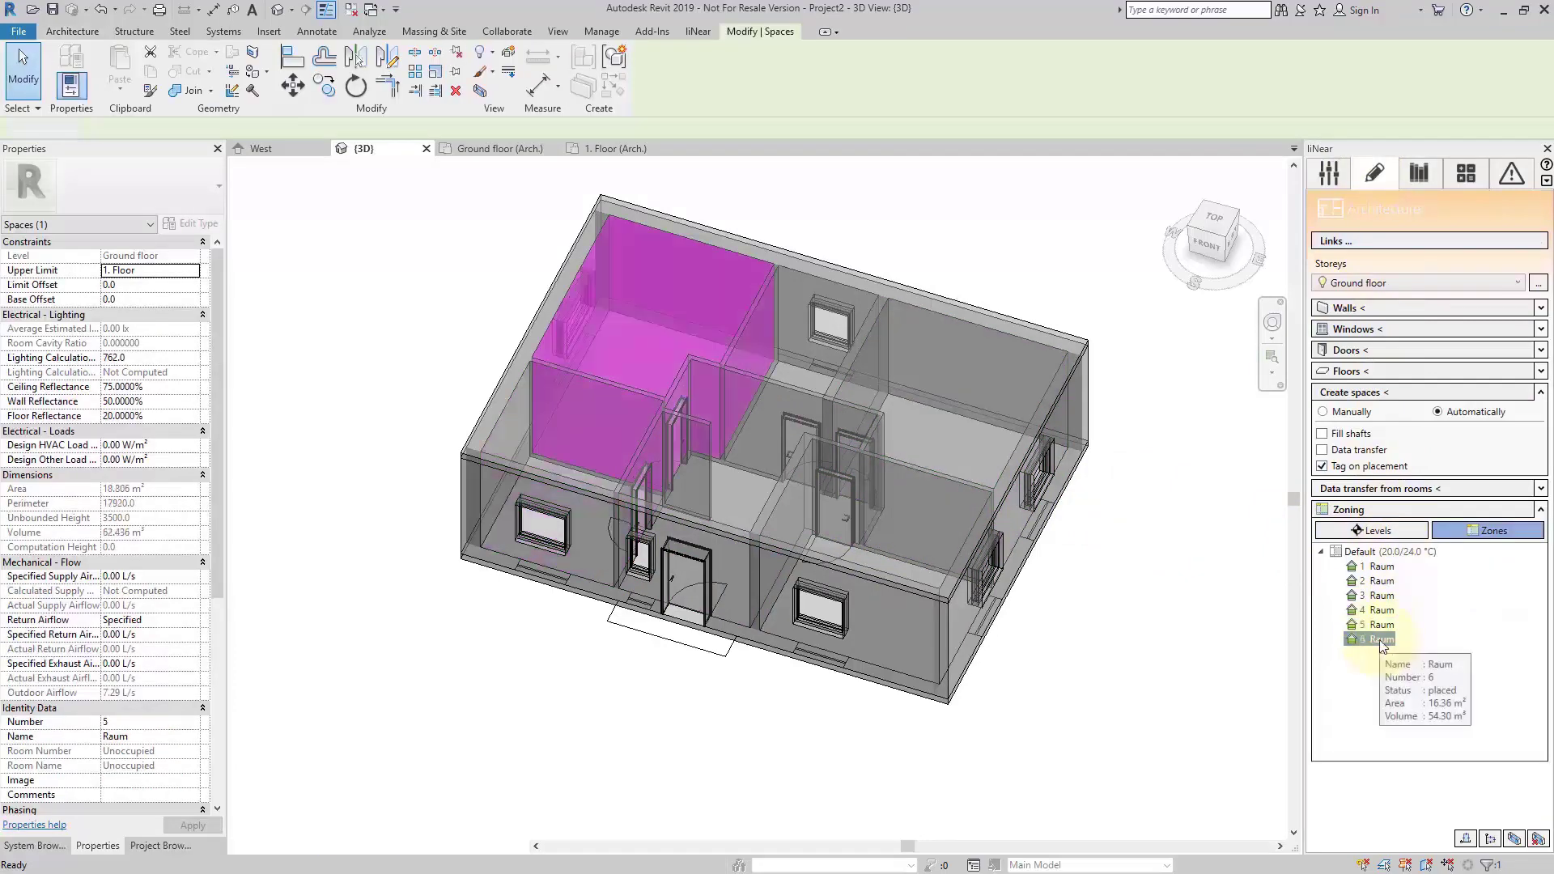
left_click(1381, 640)
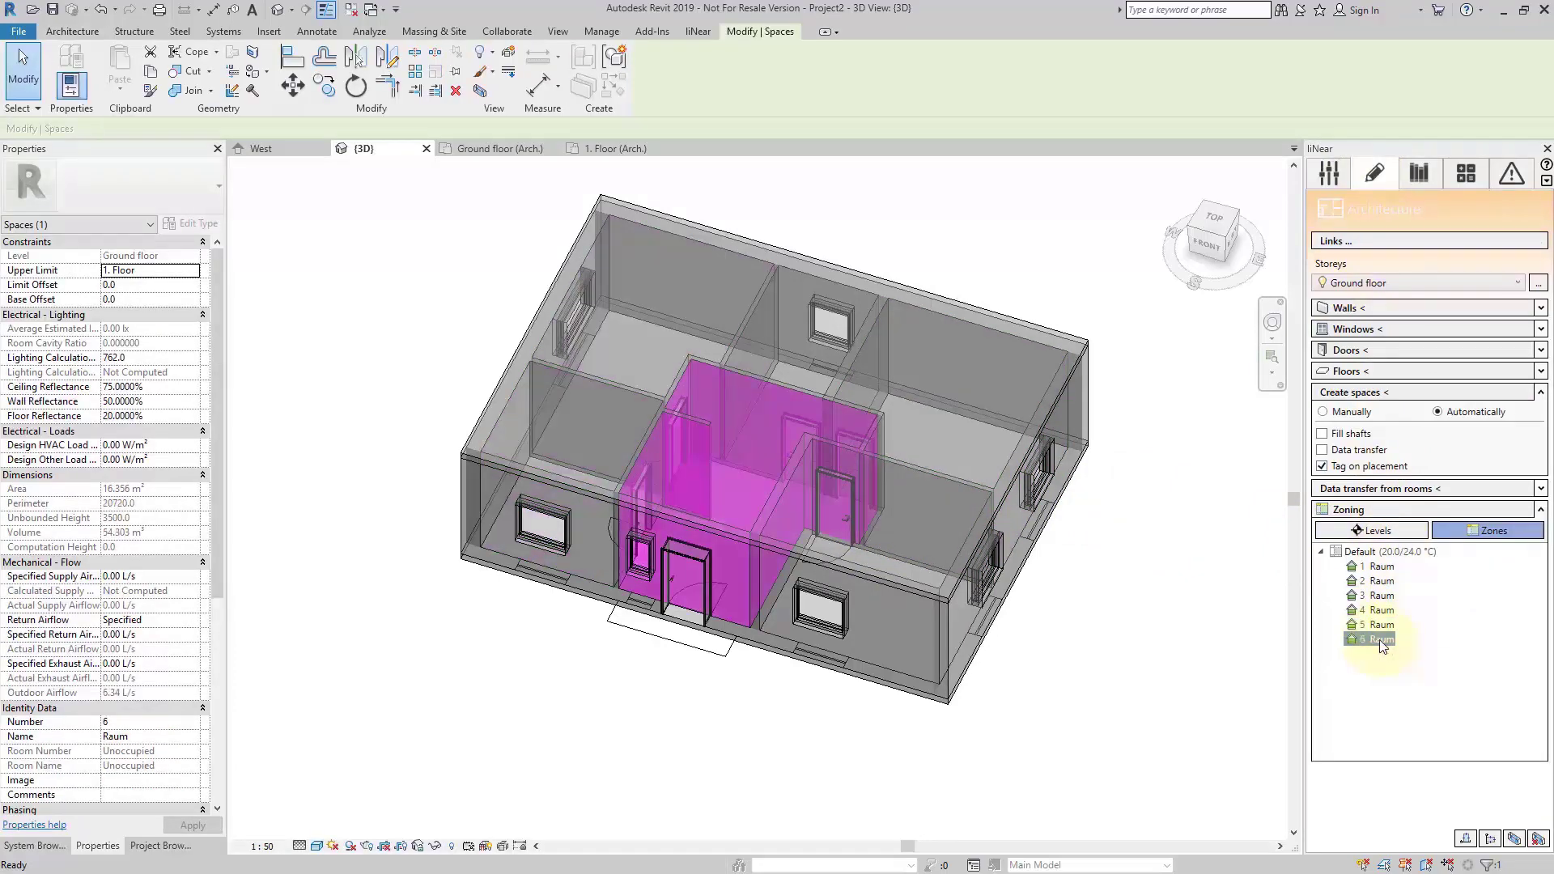